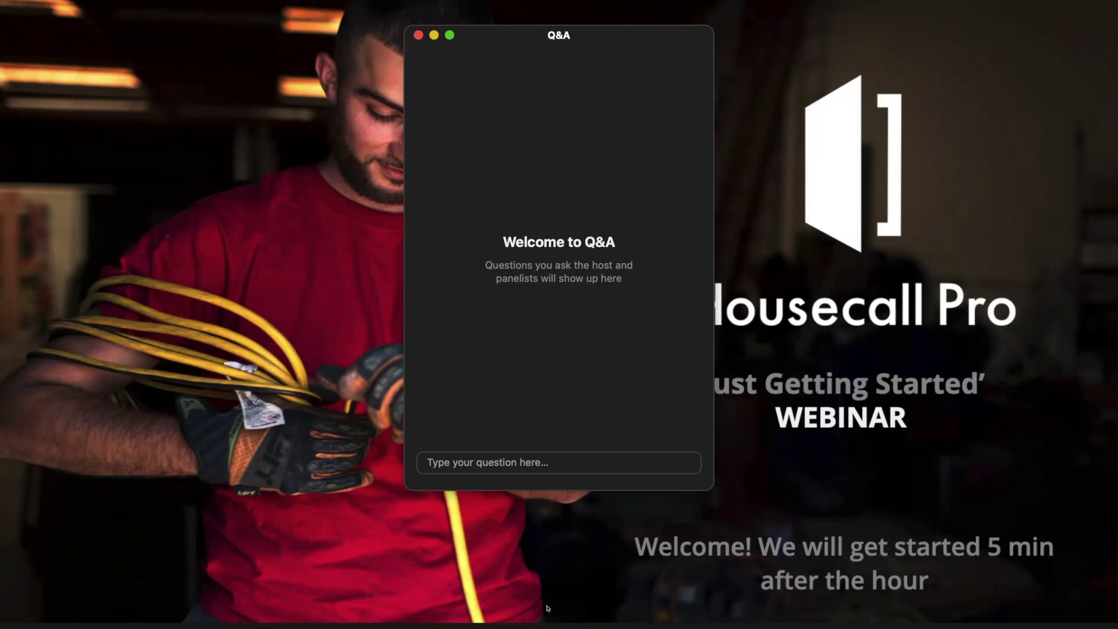
# - Send 'South Florida' to all panelists in the Zoom chat, then close the Q&A and chat windows
pyautogui.click(527, 627)
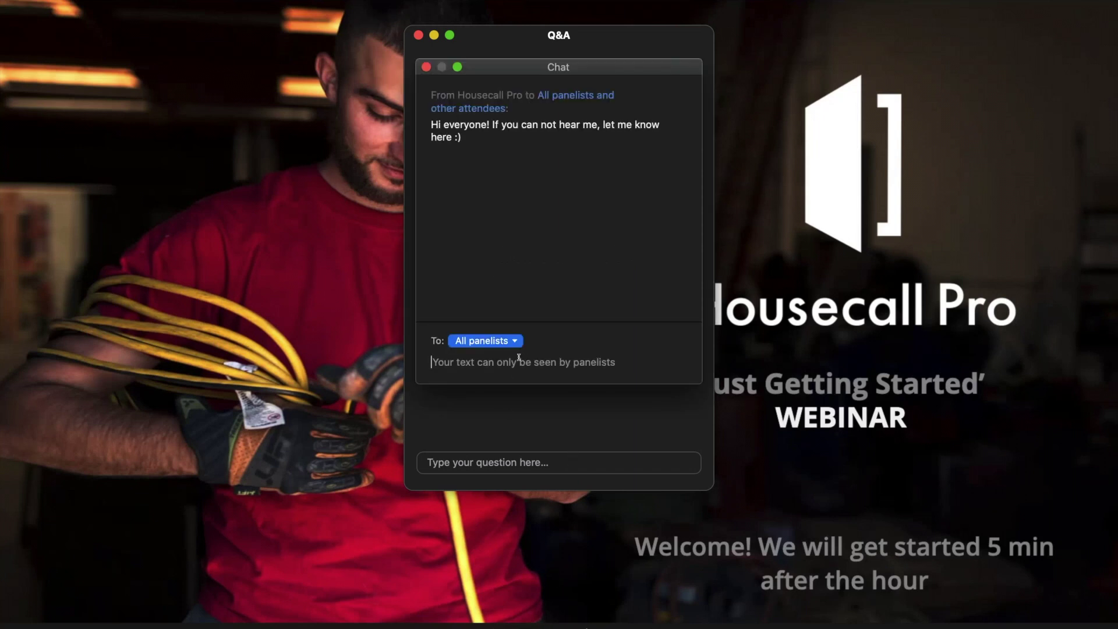
pyautogui.write('Sou')
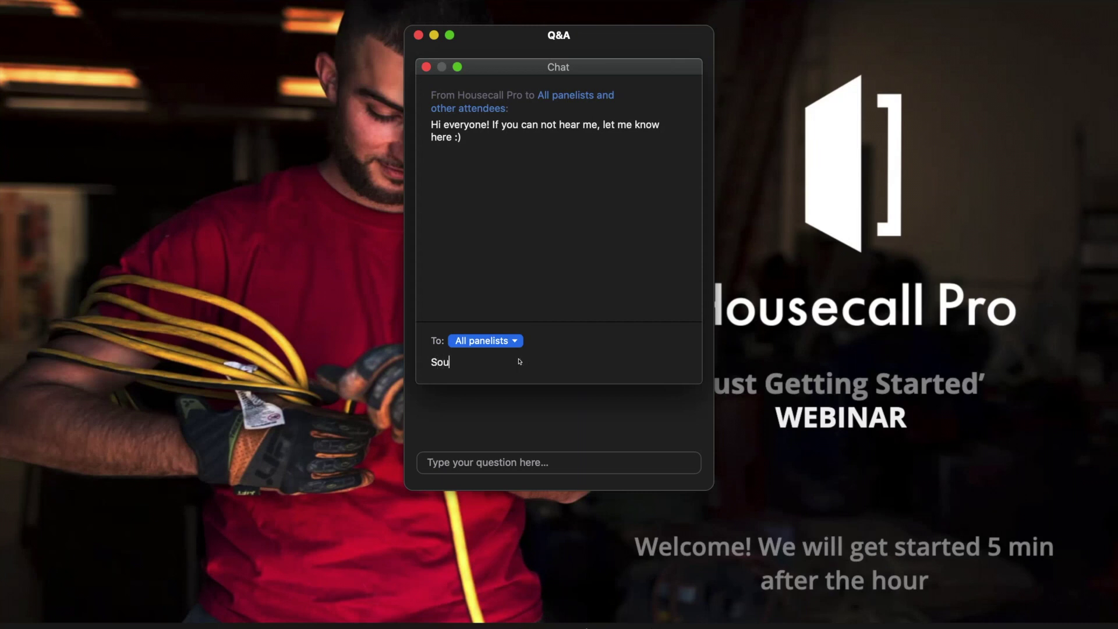
pyautogui.write('th Florida')
pyautogui.press('Return')
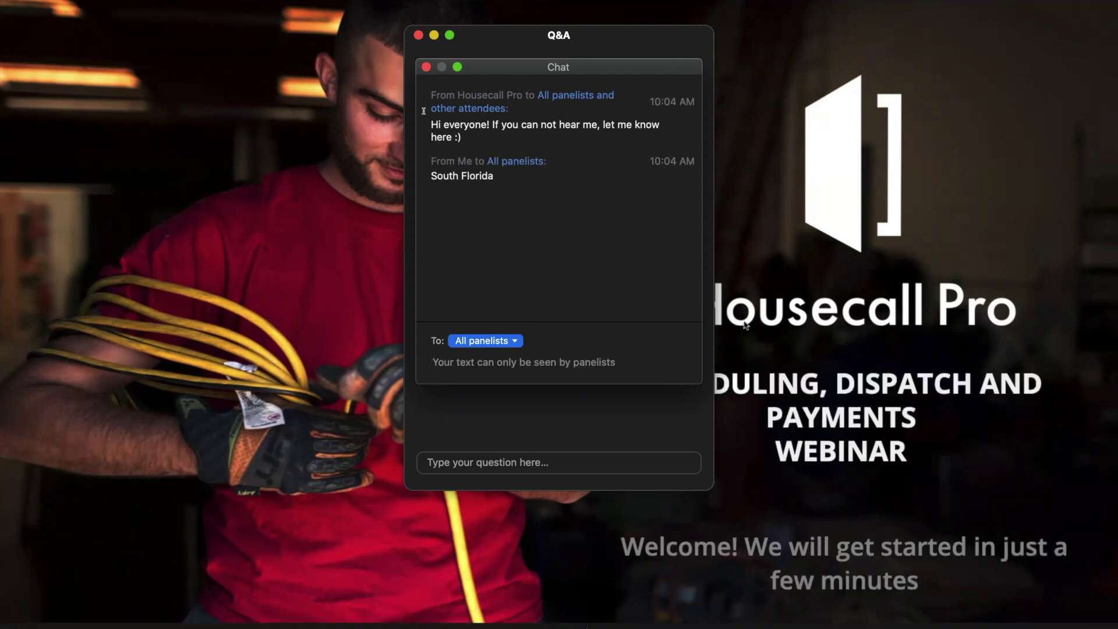
pyautogui.click(419, 36)
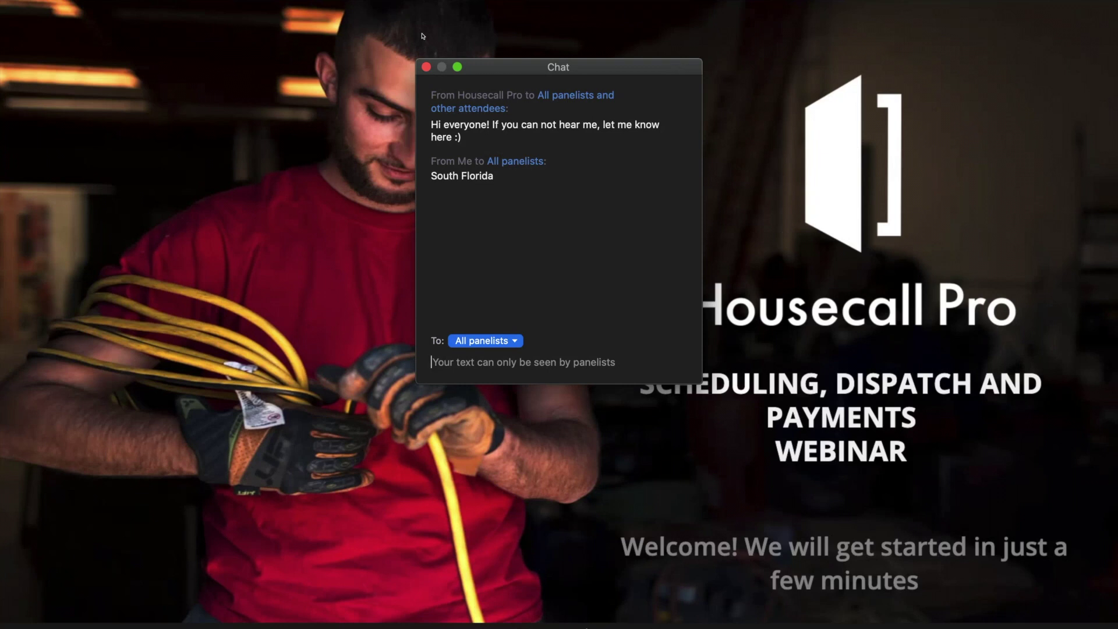
pyautogui.click(426, 68)
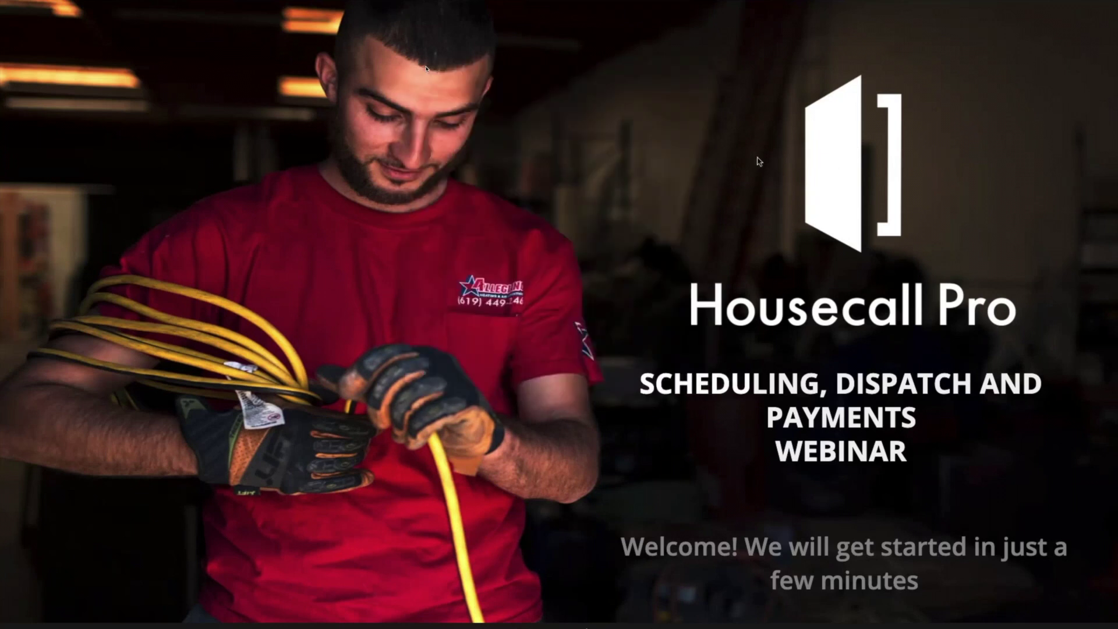
# - Switch to the desktop space with Chrome showing the Housecall Pro dashboard
pyautogui.hotkey('ctrl', 'Left')
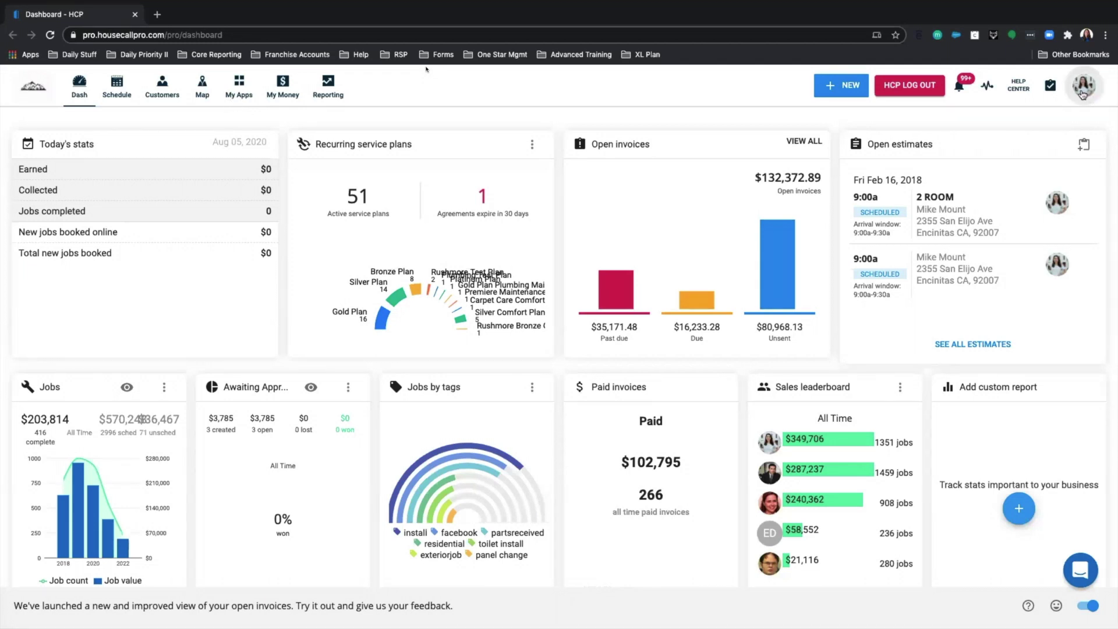
# - Go to Account settings from the profile avatar menu
pyautogui.click(1082, 93)
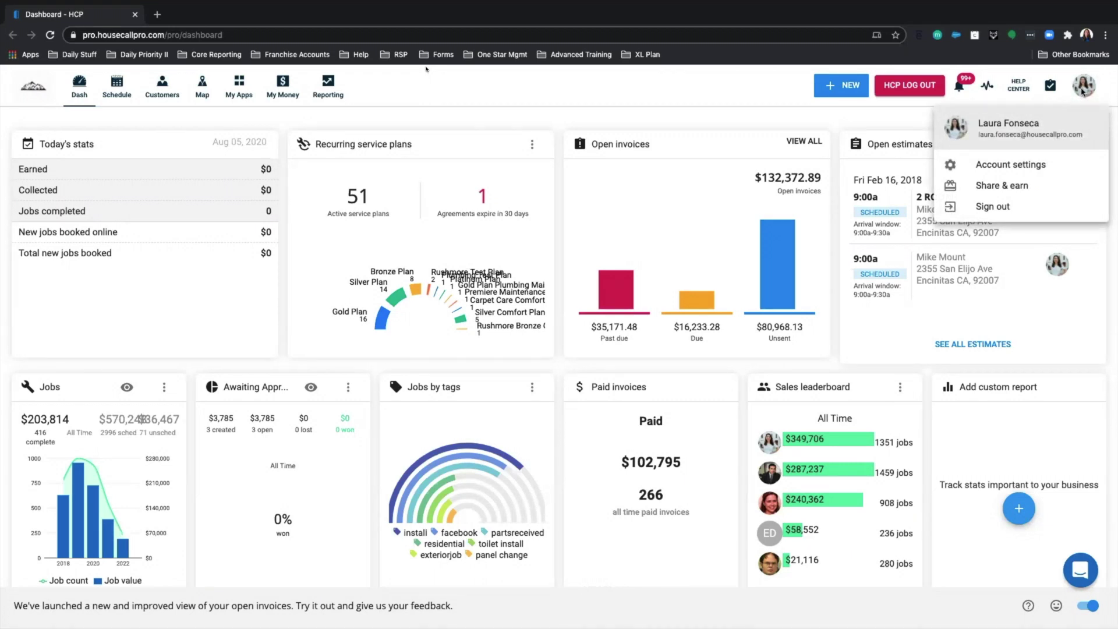
pyautogui.click(1019, 168)
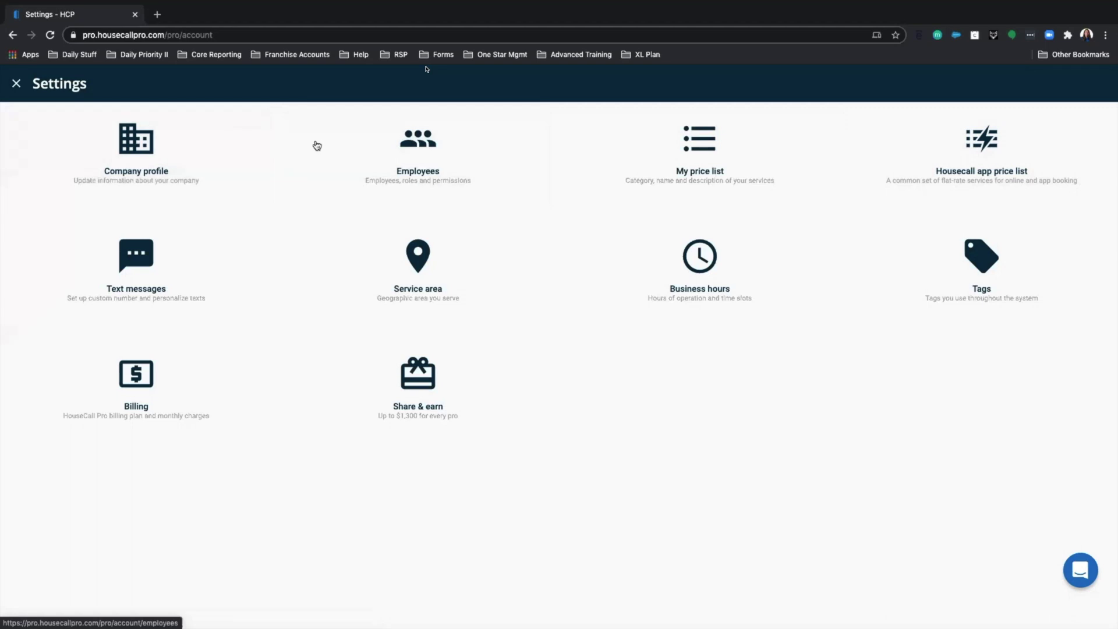
# - Open Company profile and look over its business details, industry, tipping and tax rates
pyautogui.click(144, 163)
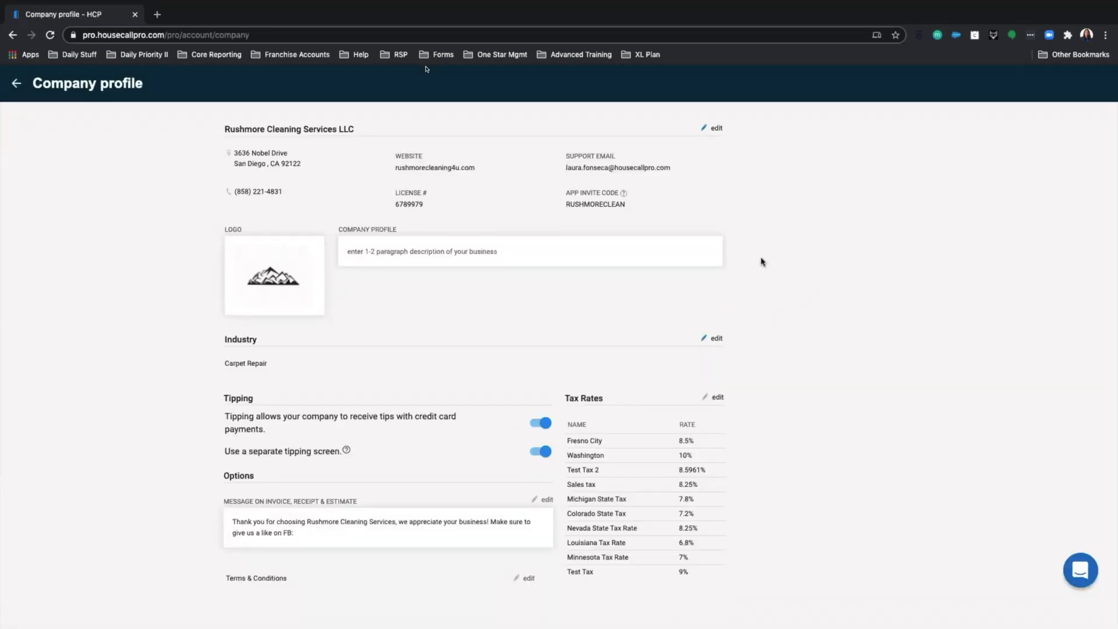
pyautogui.scroll(-1, 498, 210)
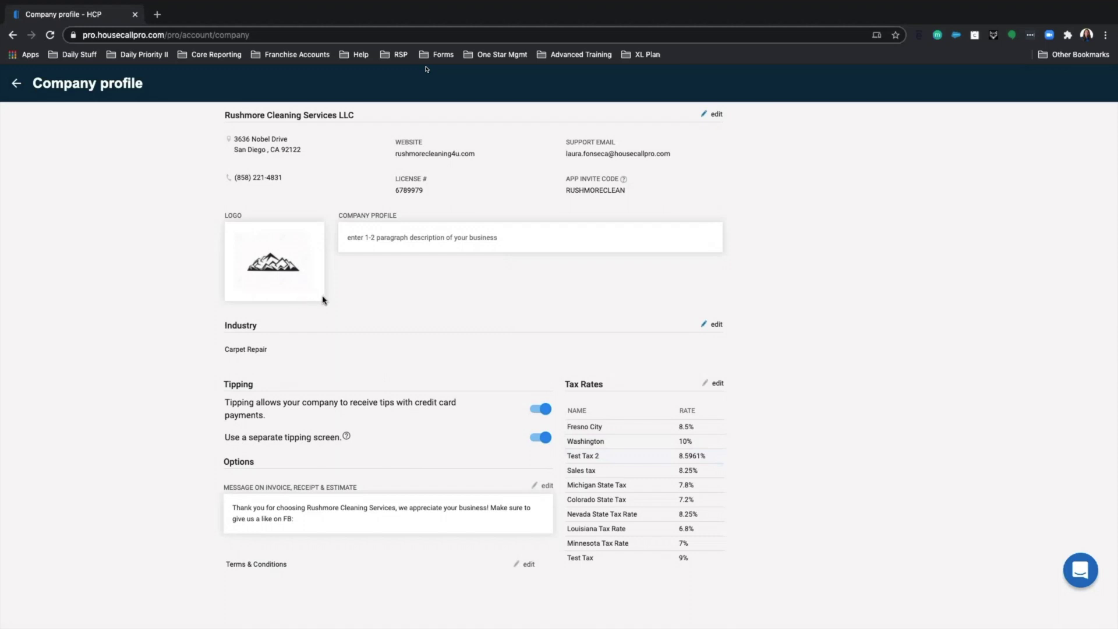
pyautogui.scroll(1, 511, 321)
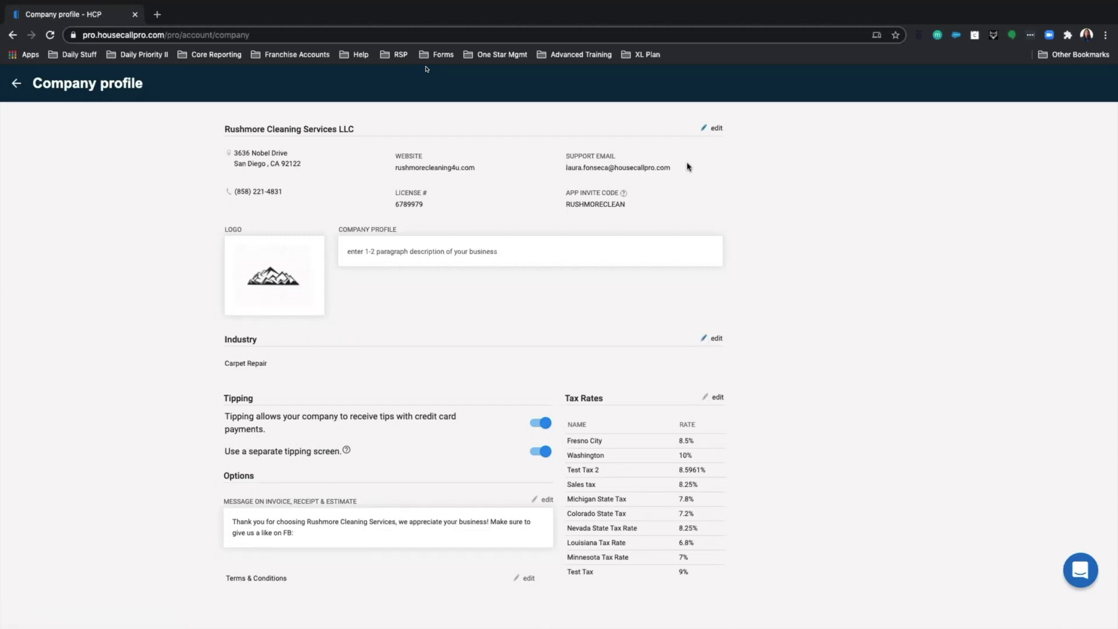
pyautogui.scroll(-1, 706, 126)
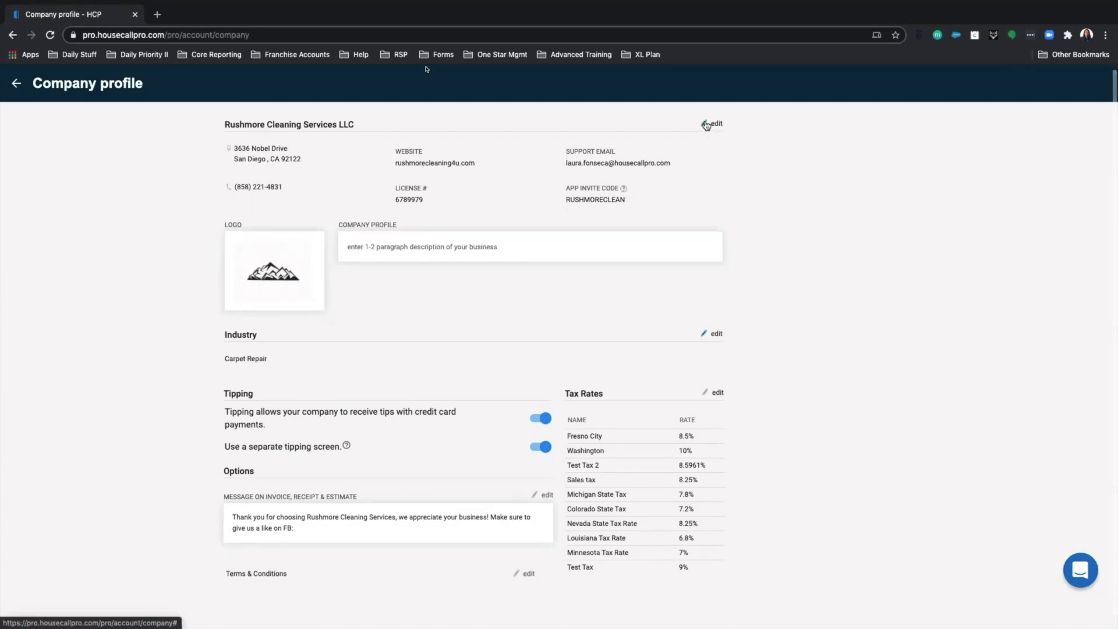
# - Open the Company info dialog and delete the San Diego street address
pyautogui.click(707, 124)
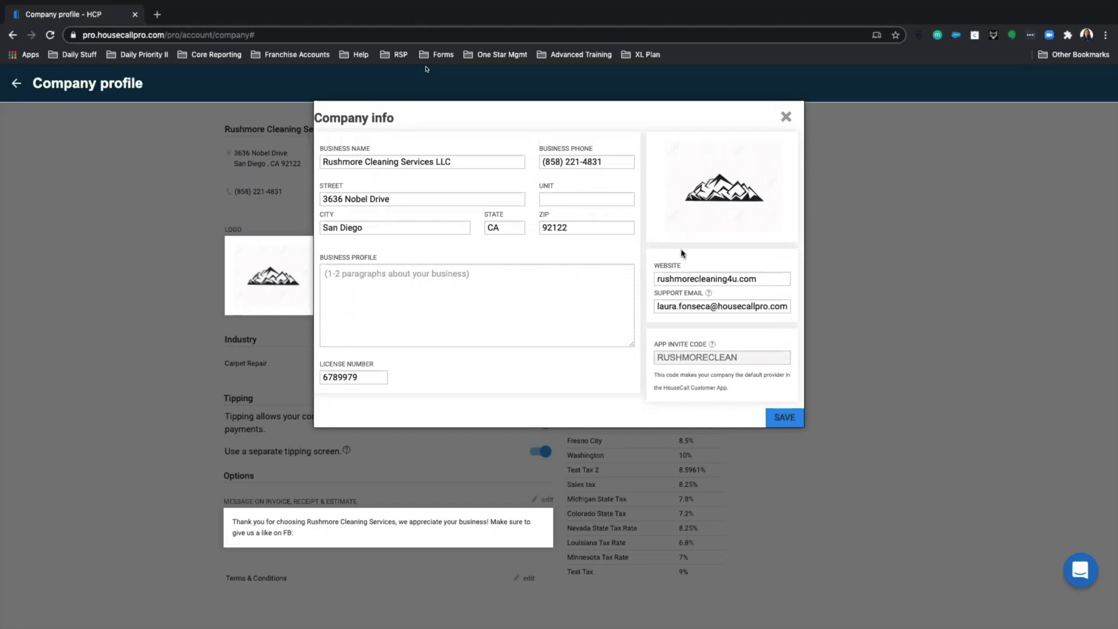
pyautogui.click(616, 232)
pyautogui.moveTo(408, 199); pyautogui.dragTo(320, 199)
pyautogui.press('BackSpace')
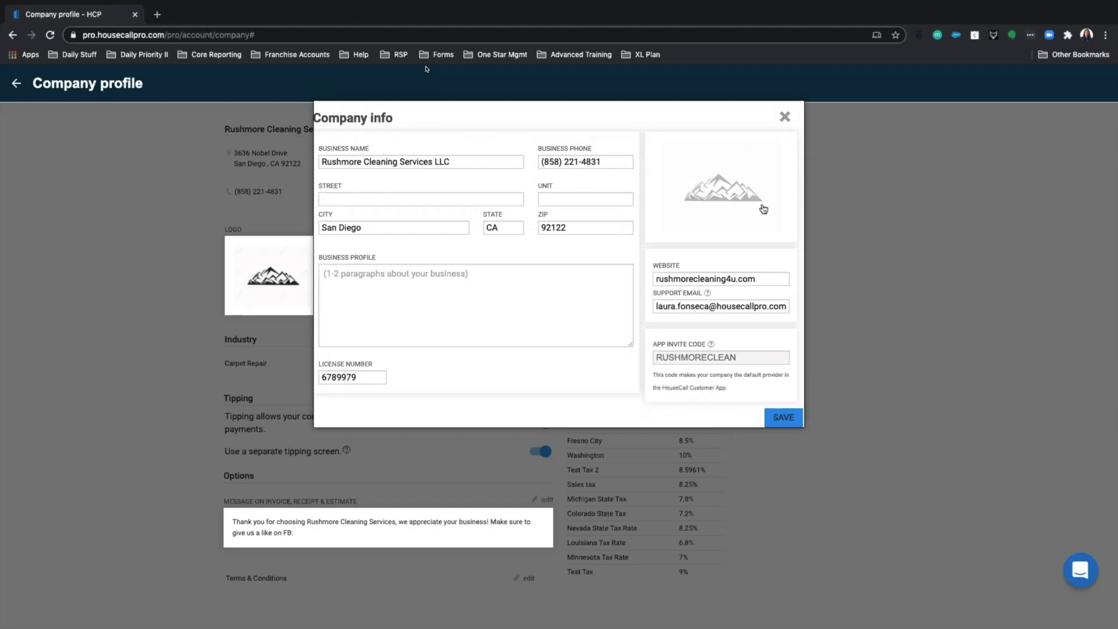
# - Save Company info with the street removed and license number 6789979, keeping the existing logo
pyautogui.click(721, 194)
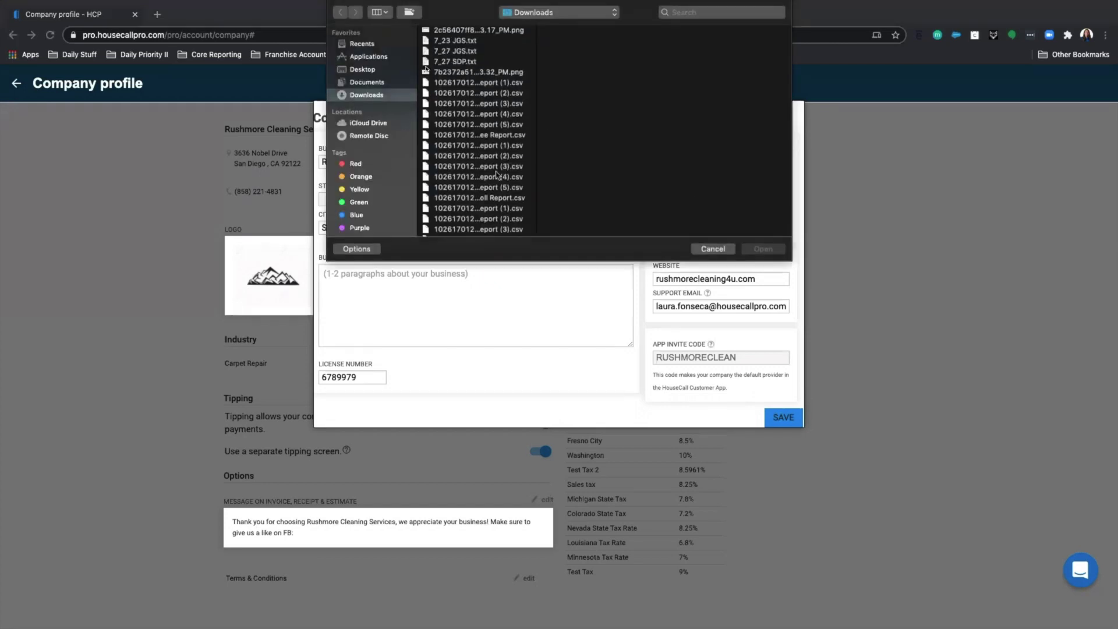
pyautogui.scroll(-10, 541, 142)
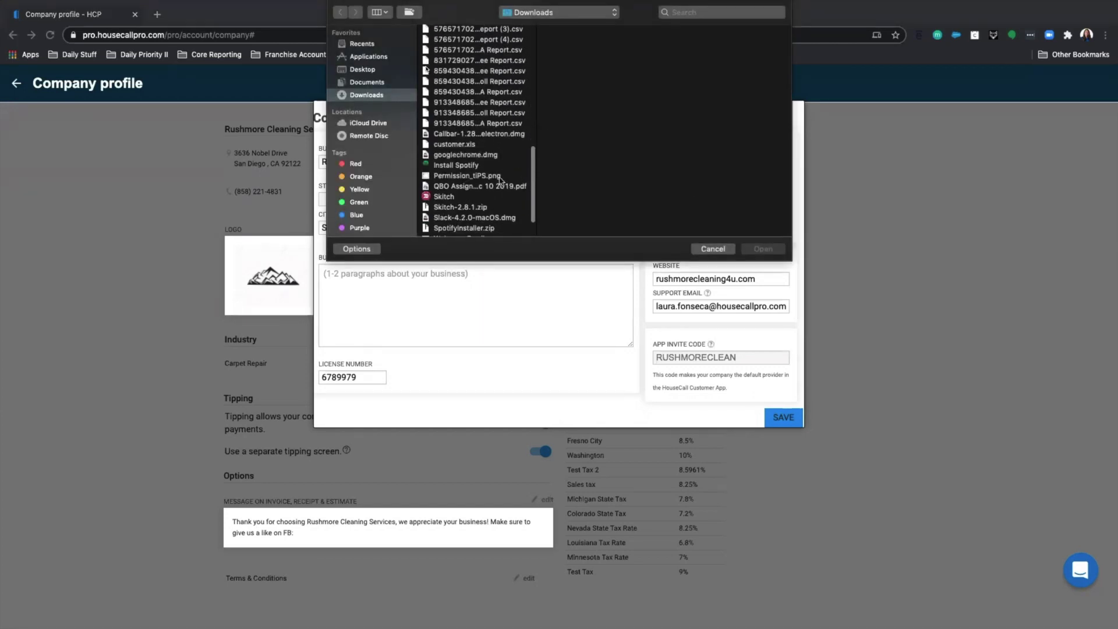
pyautogui.click(709, 253)
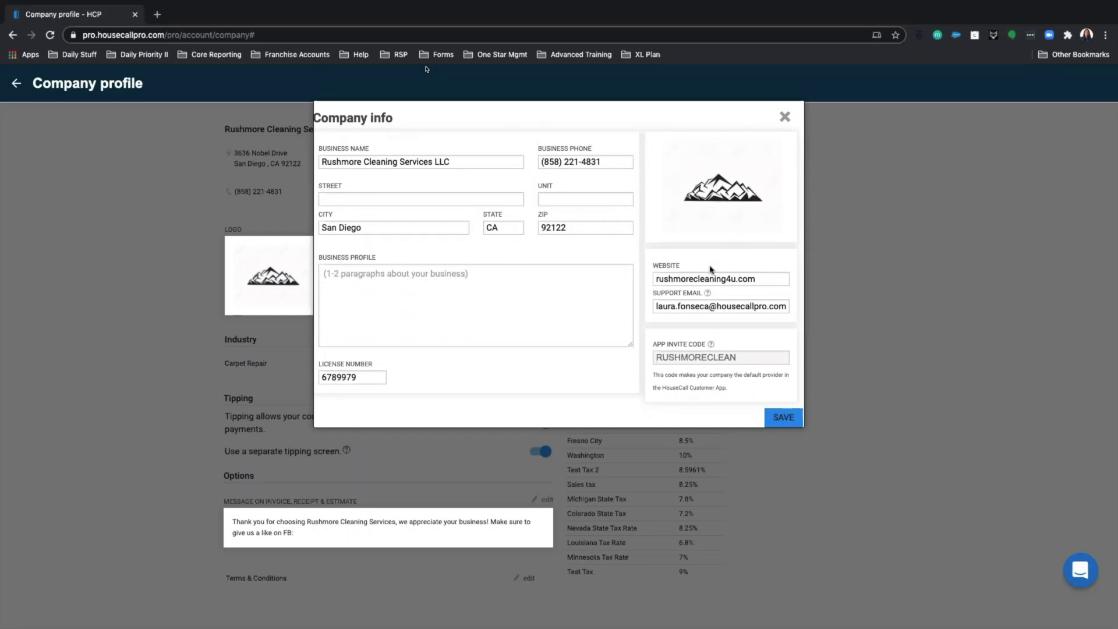
pyautogui.scroll(-1, 710, 270)
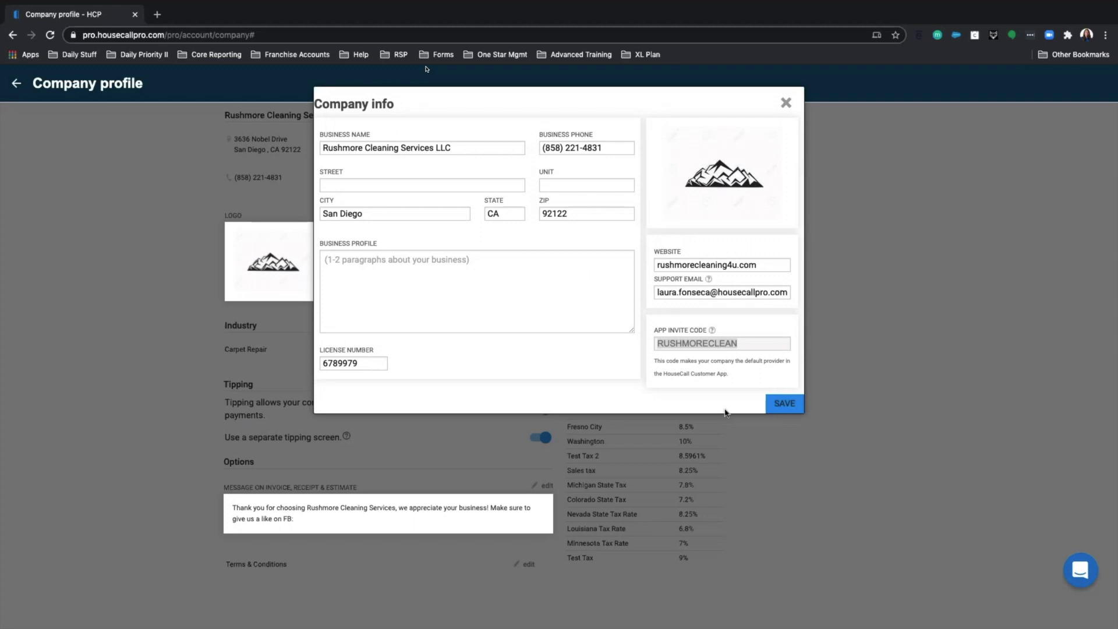
pyautogui.click(785, 410)
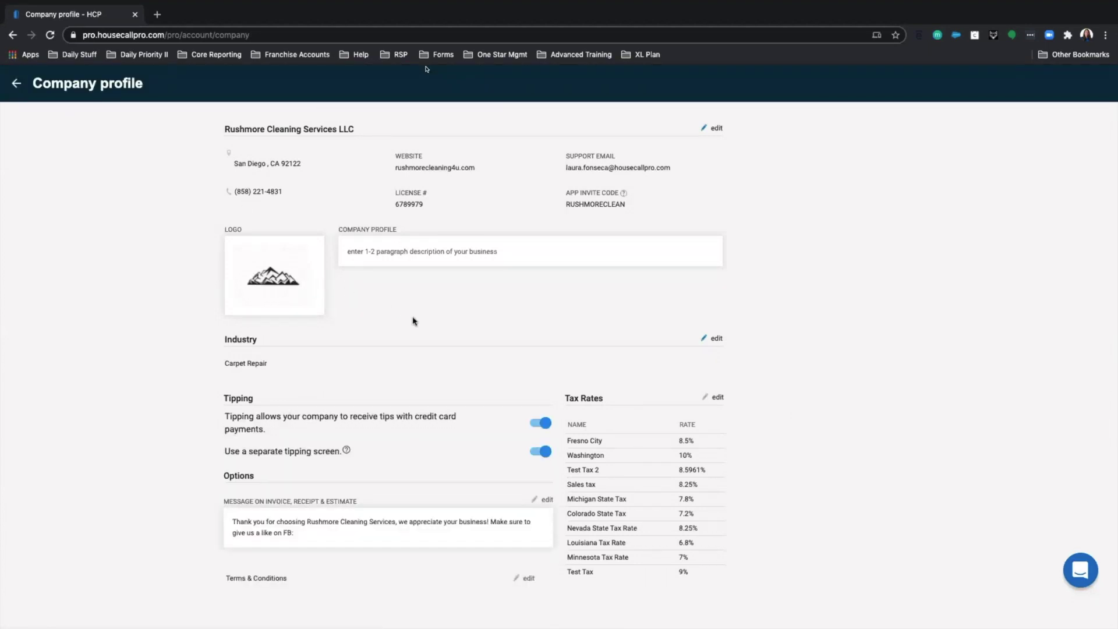
# - Scroll the Company profile to review the Carpet Repair industry and both tipping options
pyautogui.scroll(-1, 415, 320)
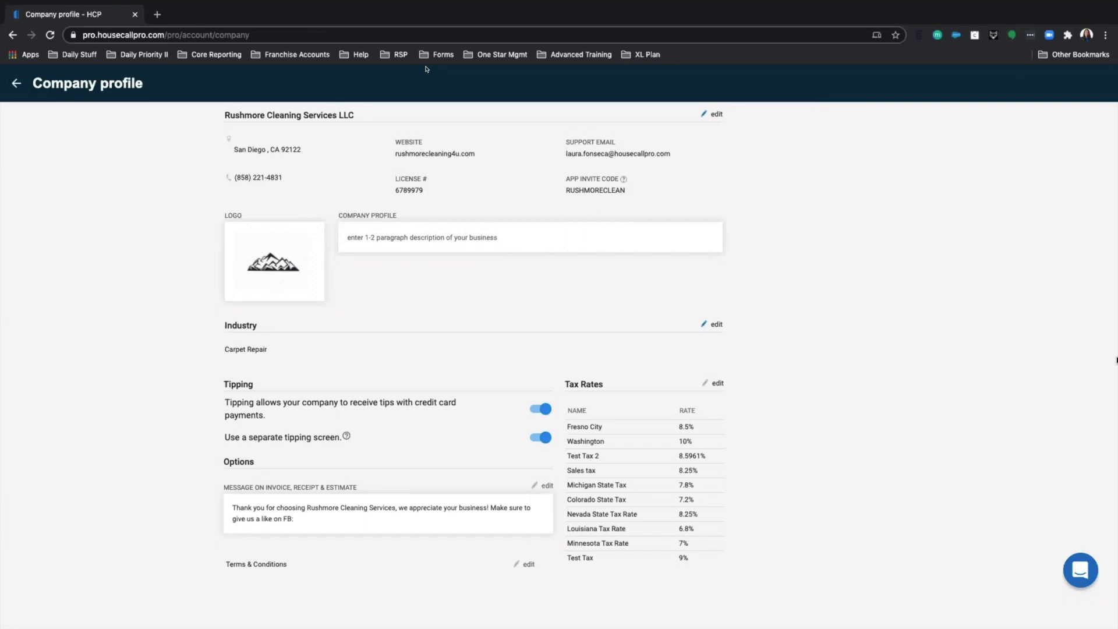
pyautogui.scroll(1, 265, 358)
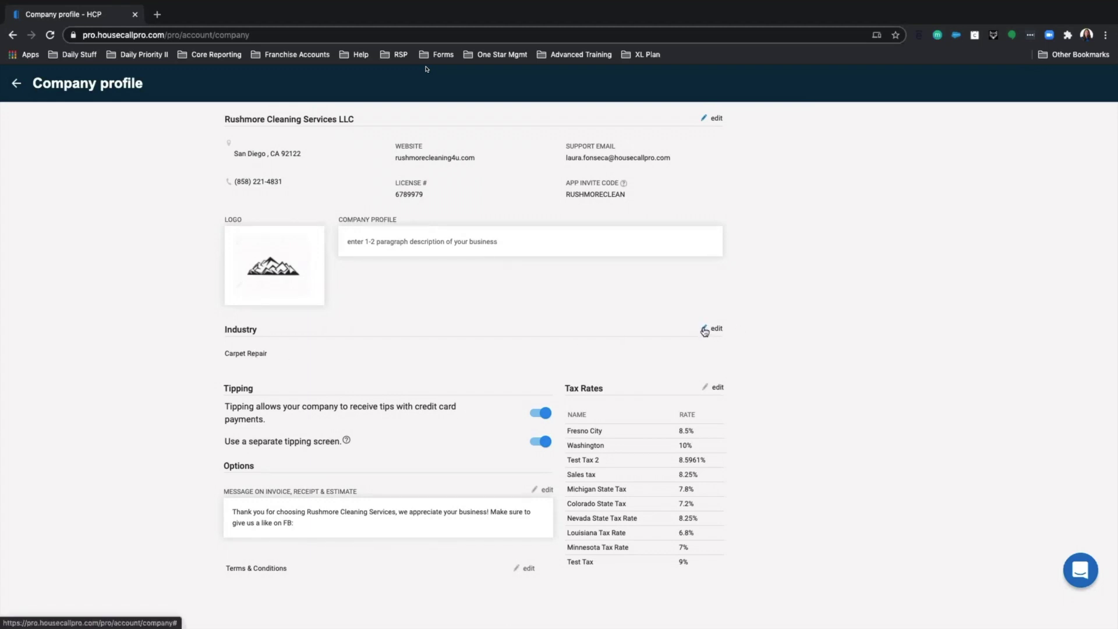
# - Browse the Declared Industry list, then close it, leaving Carpet Repair unchanged
pyautogui.click(704, 330)
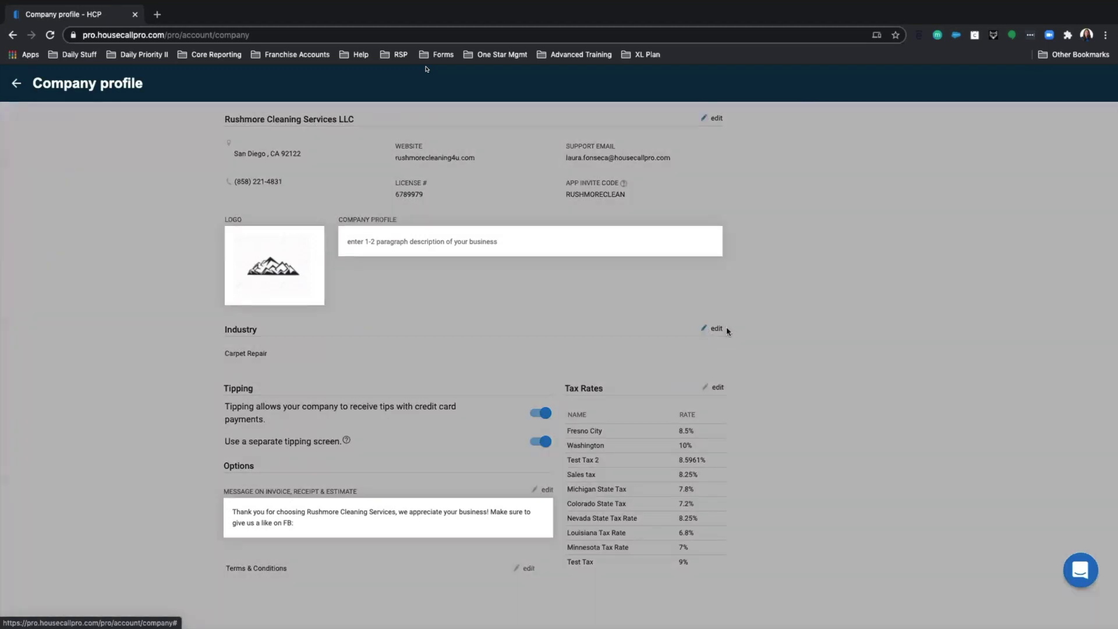
pyautogui.click(651, 131)
pyautogui.scroll(-5, 666, 233)
pyautogui.scroll(5, 667, 233)
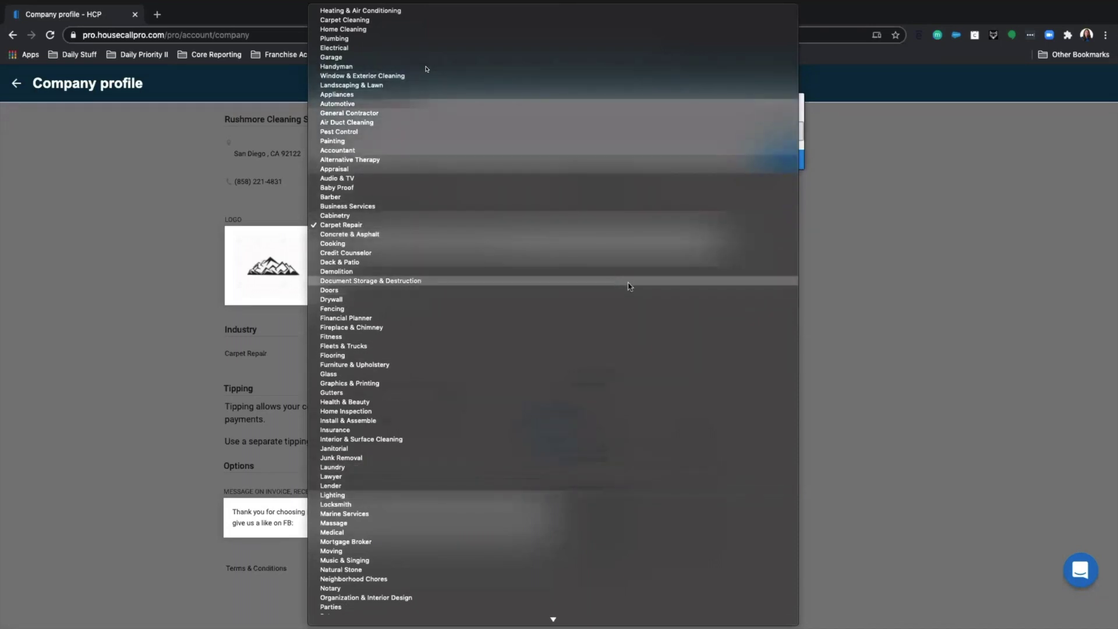
pyautogui.click(989, 305)
pyautogui.click(789, 110)
pyautogui.scroll(-1, 707, 289)
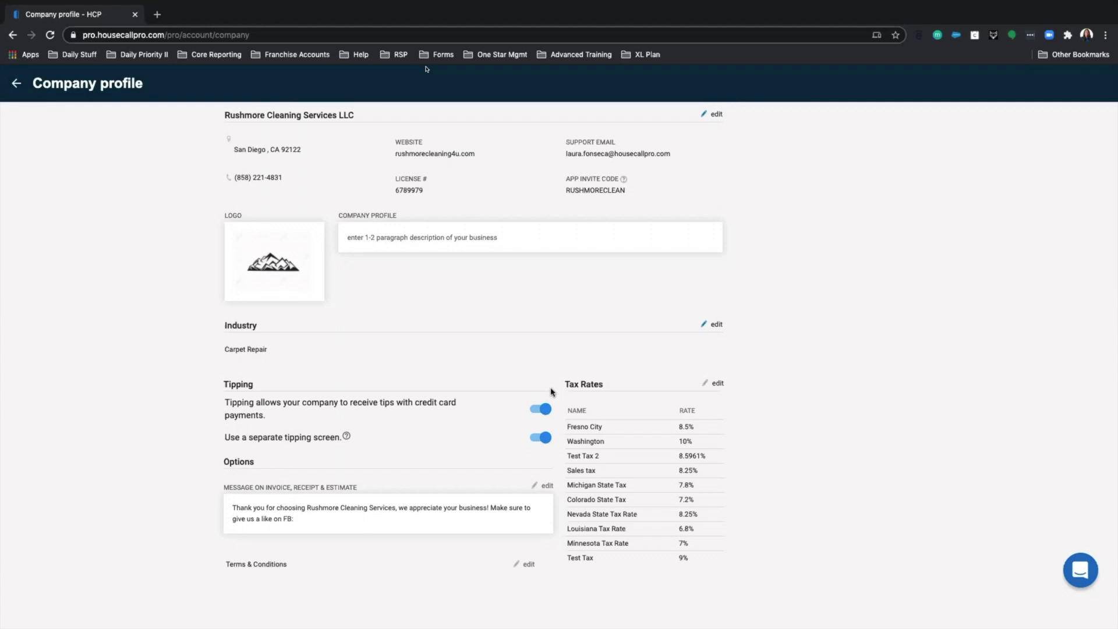
pyautogui.scroll(1, 589, 358)
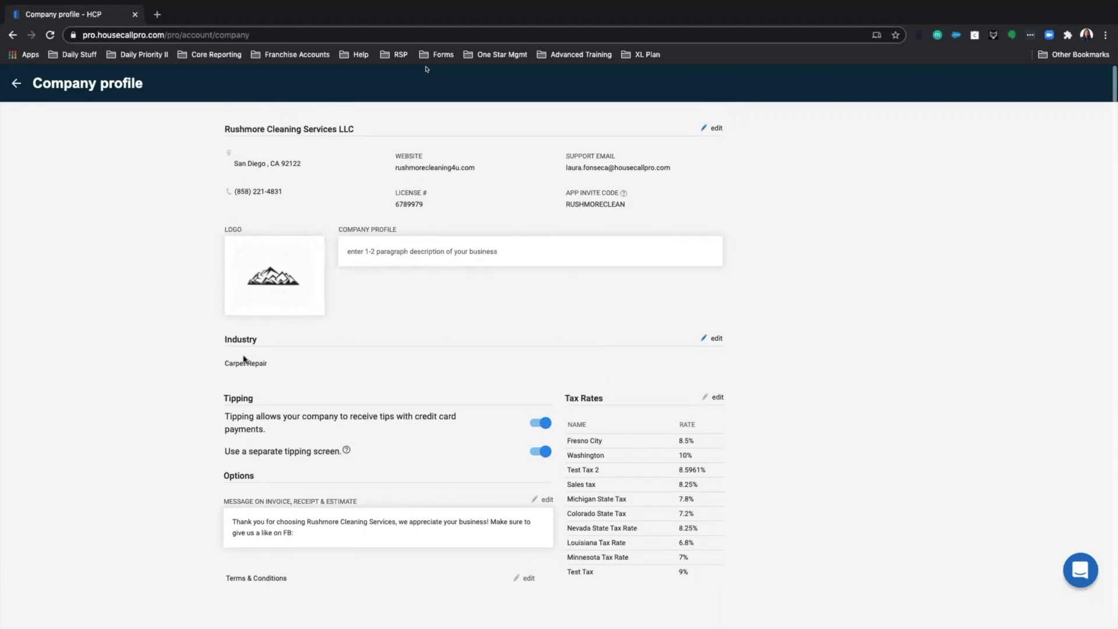
# - Switch off credit card tipping, which greys out the separate tipping screen option
pyautogui.click(545, 429)
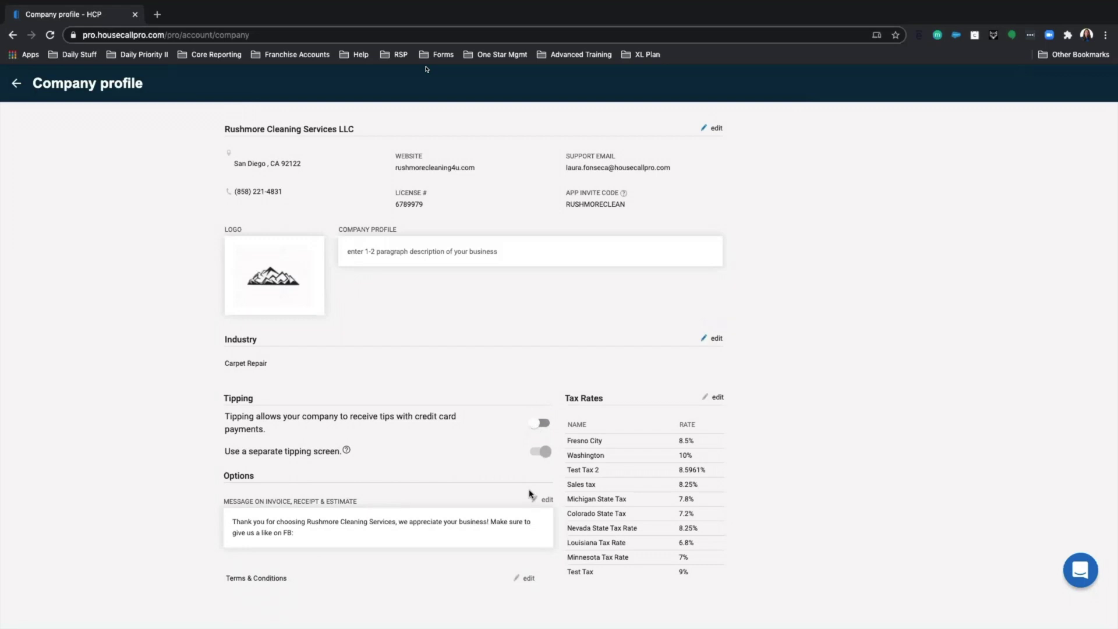
pyautogui.scroll(-1, 541, 495)
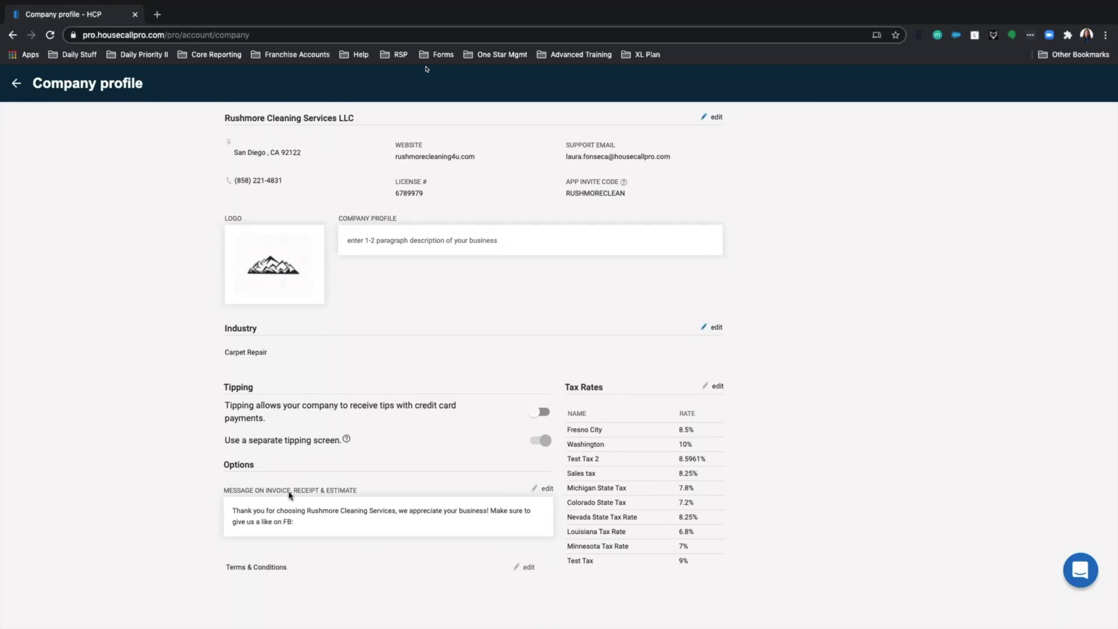
pyautogui.moveTo(219, 492); pyautogui.dragTo(366, 494)
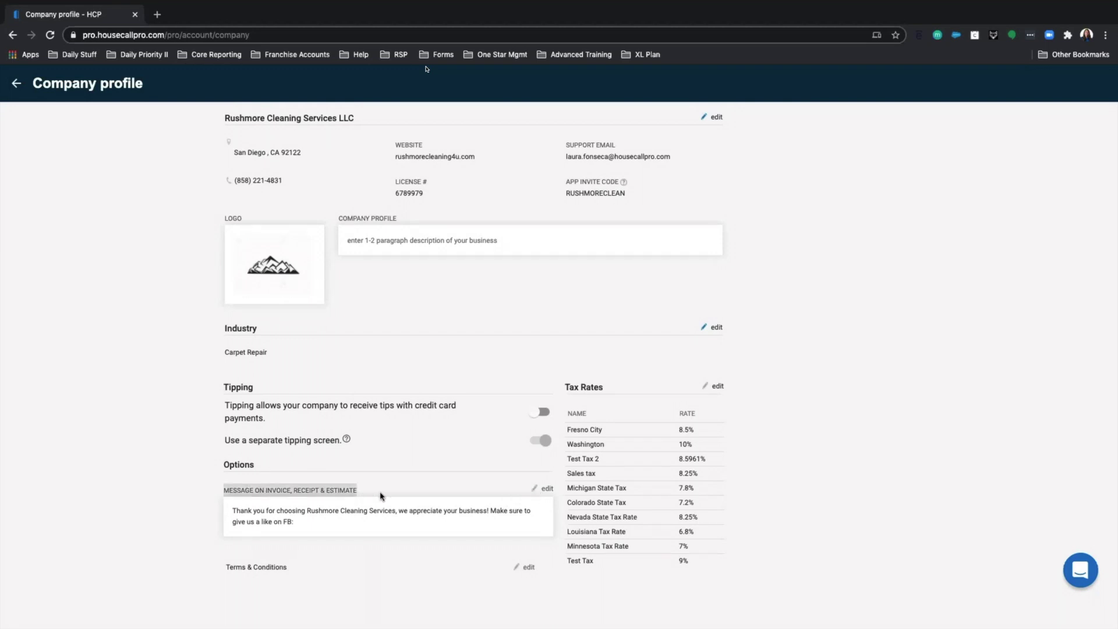
# - Save the Rushmore Cleaning Services thank-you message for invoices, receipts and estimates unchanged
pyautogui.click(543, 492)
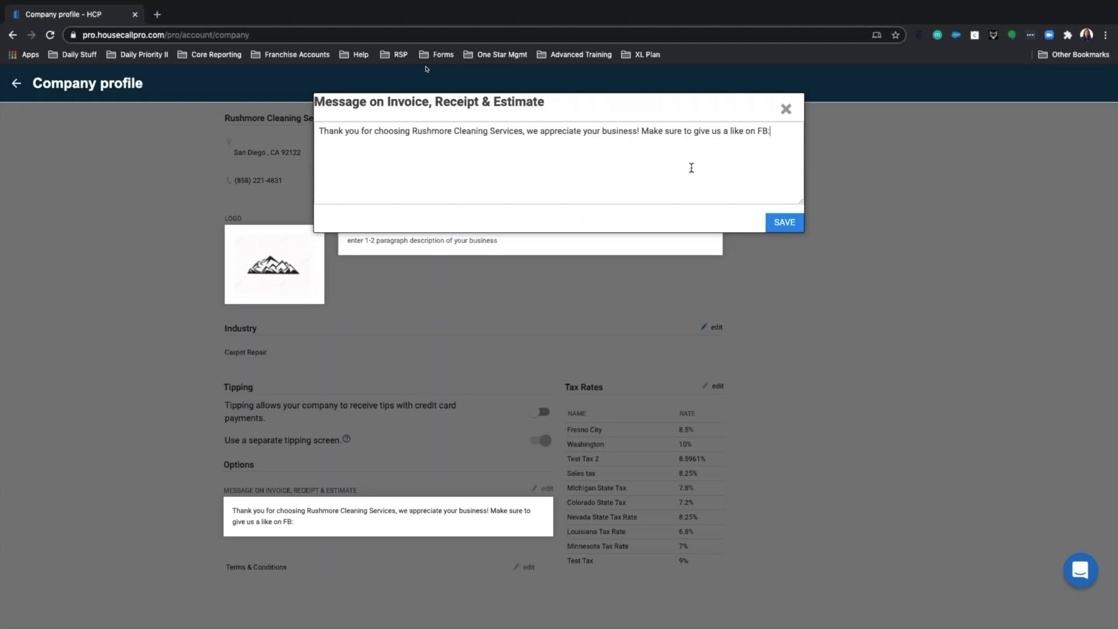
pyautogui.scroll(-1, 688, 161)
pyautogui.scroll(1, 686, 160)
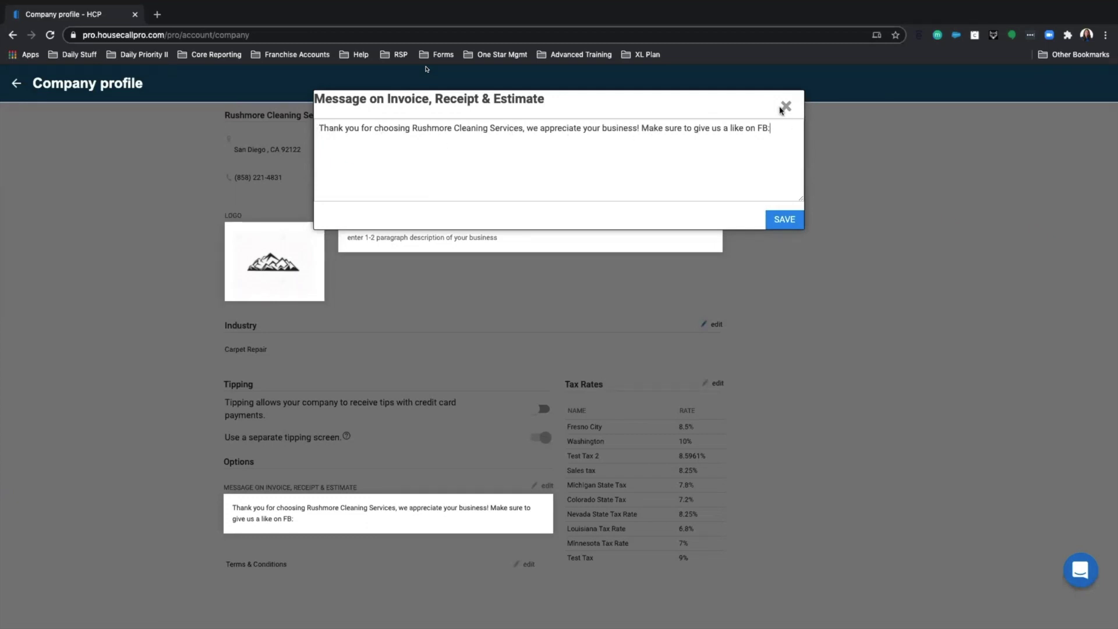
pyautogui.click(800, 222)
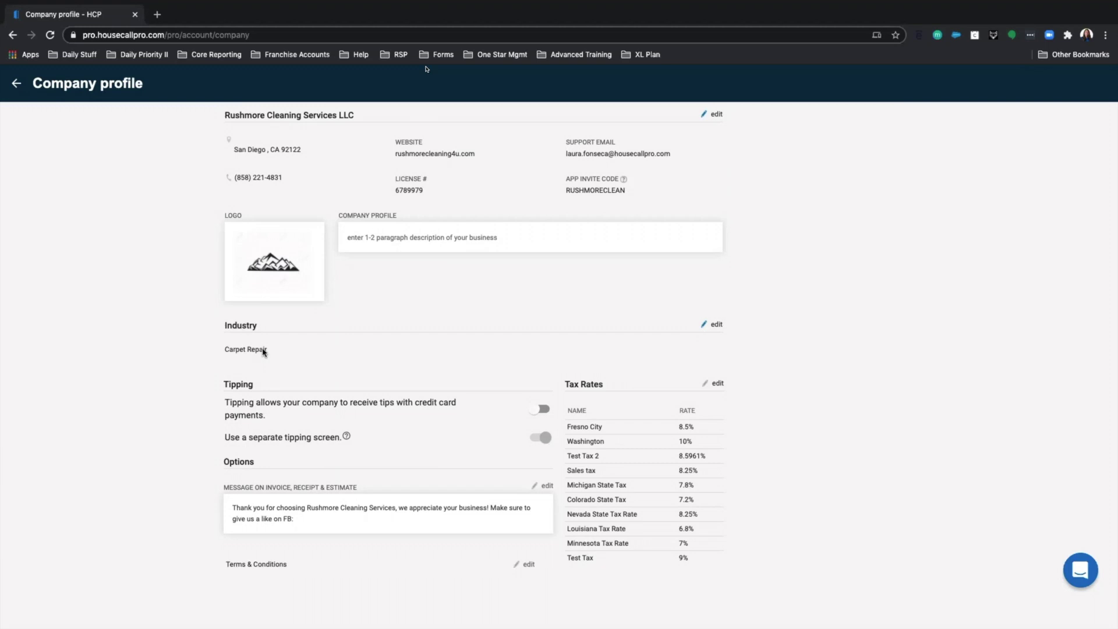
pyautogui.scroll(1, 1107, 192)
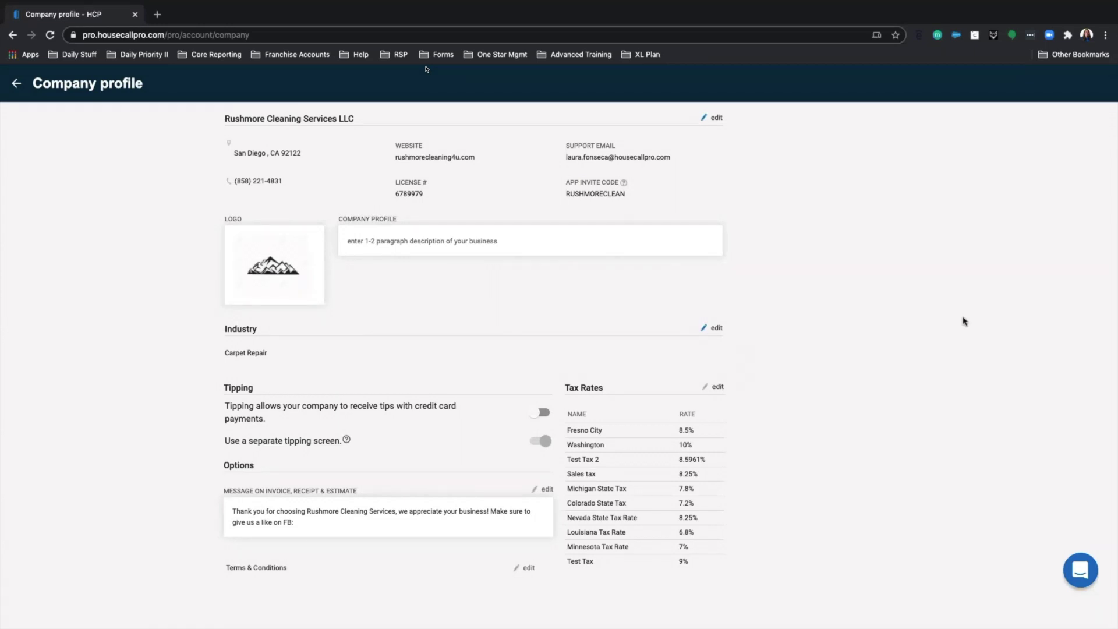
pyautogui.scroll(-1, 449, 520)
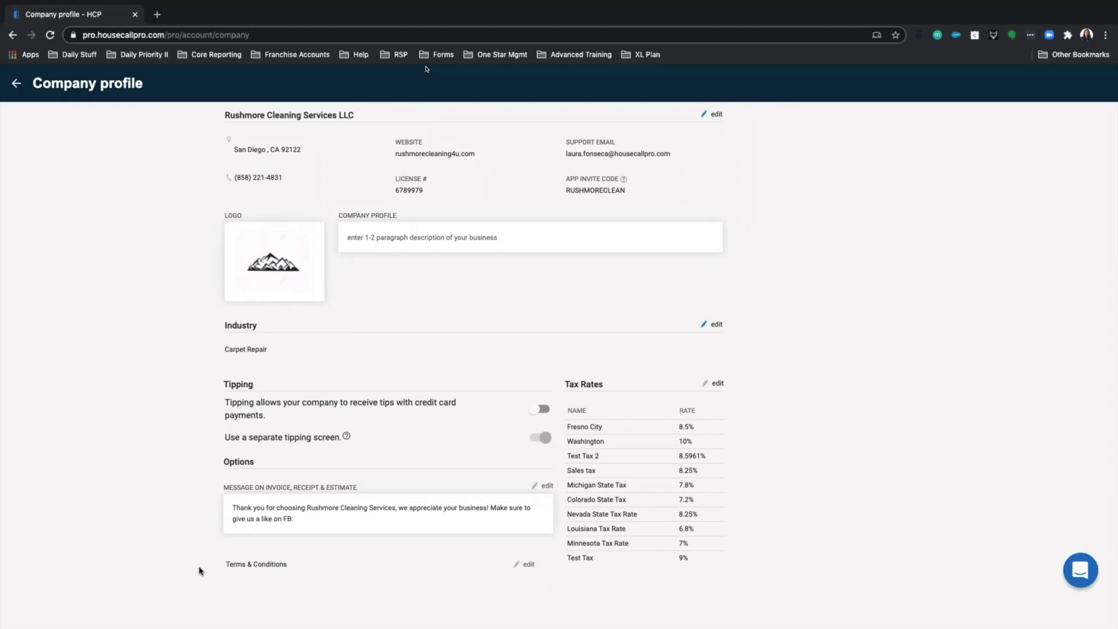
pyautogui.click(522, 566)
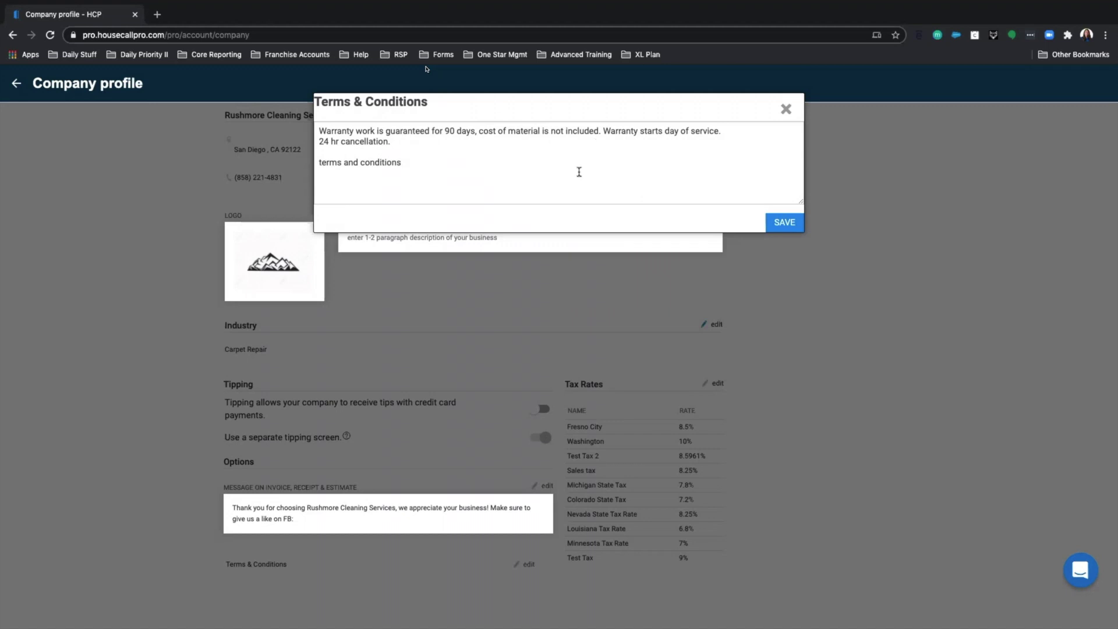
pyautogui.click(785, 110)
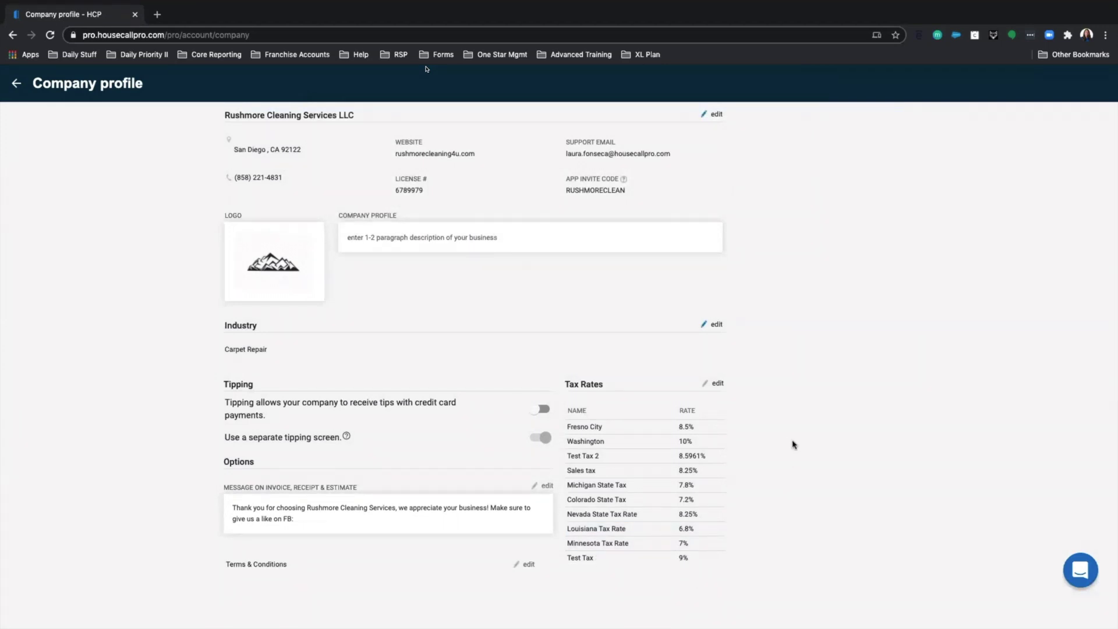
pyautogui.click(707, 386)
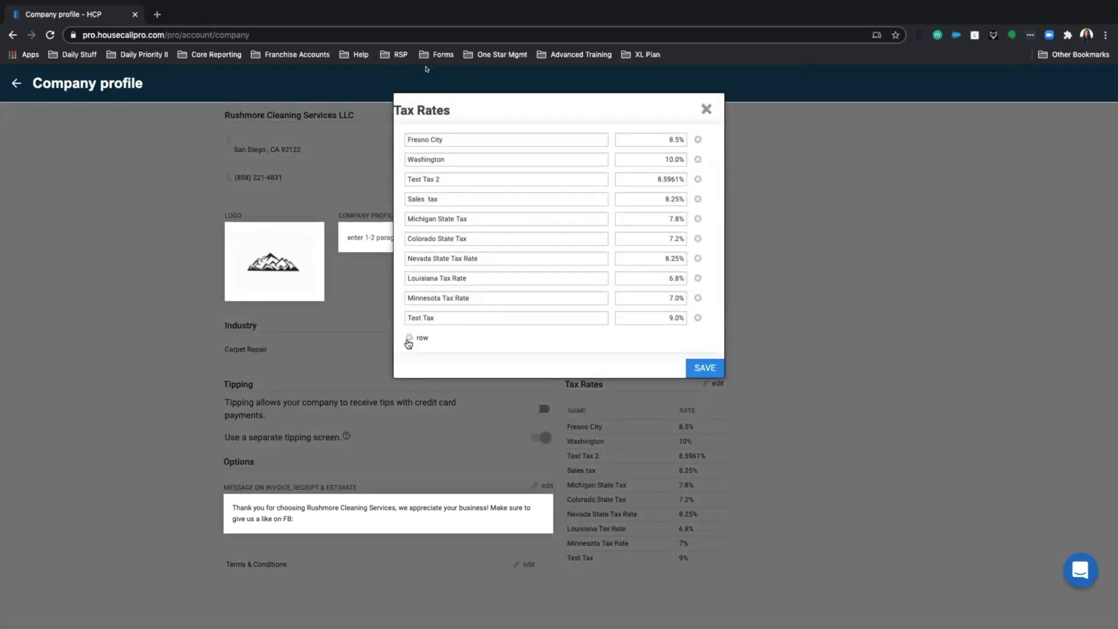
pyautogui.click(420, 341)
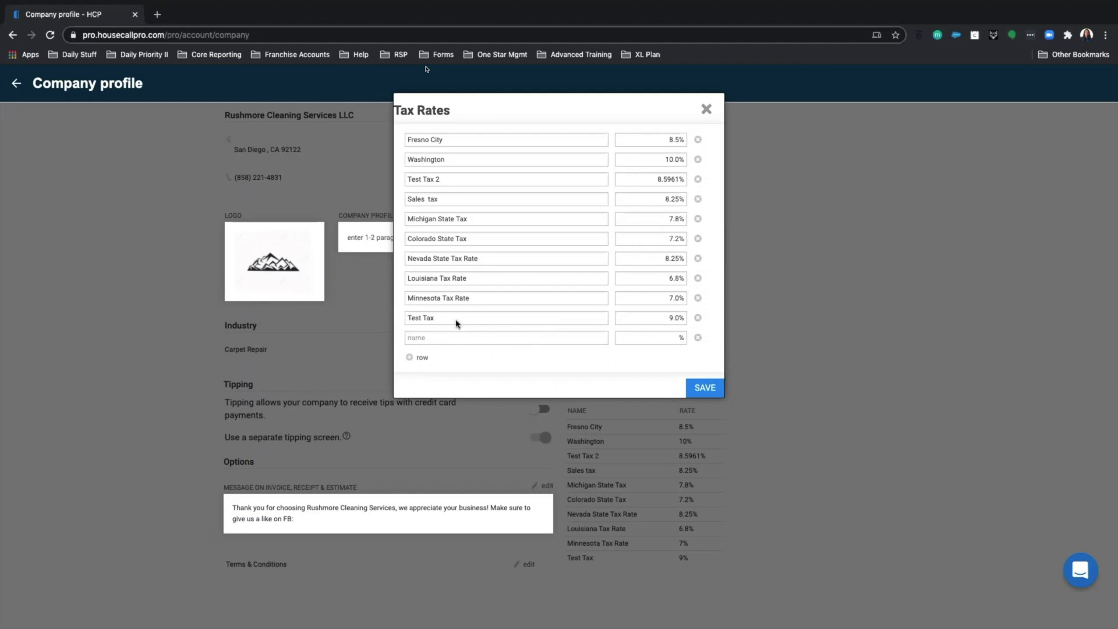
pyautogui.click(475, 299)
pyautogui.click(705, 112)
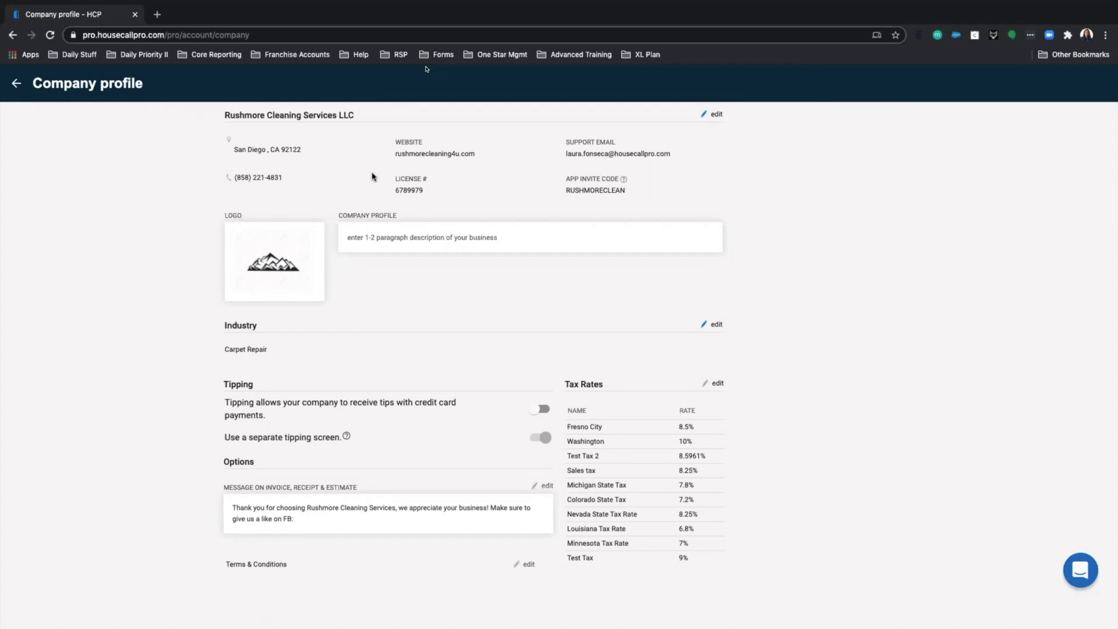
# - Return from the Company profile to the main Settings overview
pyautogui.click(17, 84)
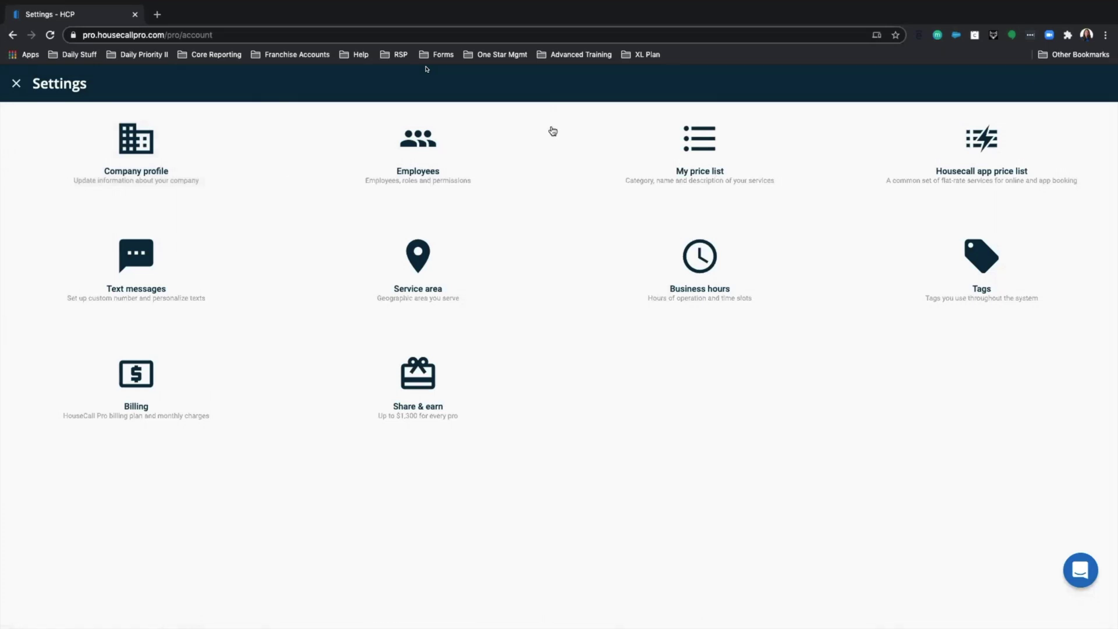
# - Open the Employees page listing the 5 employees, briefly opening and closing the support chat
pyautogui.click(429, 172)
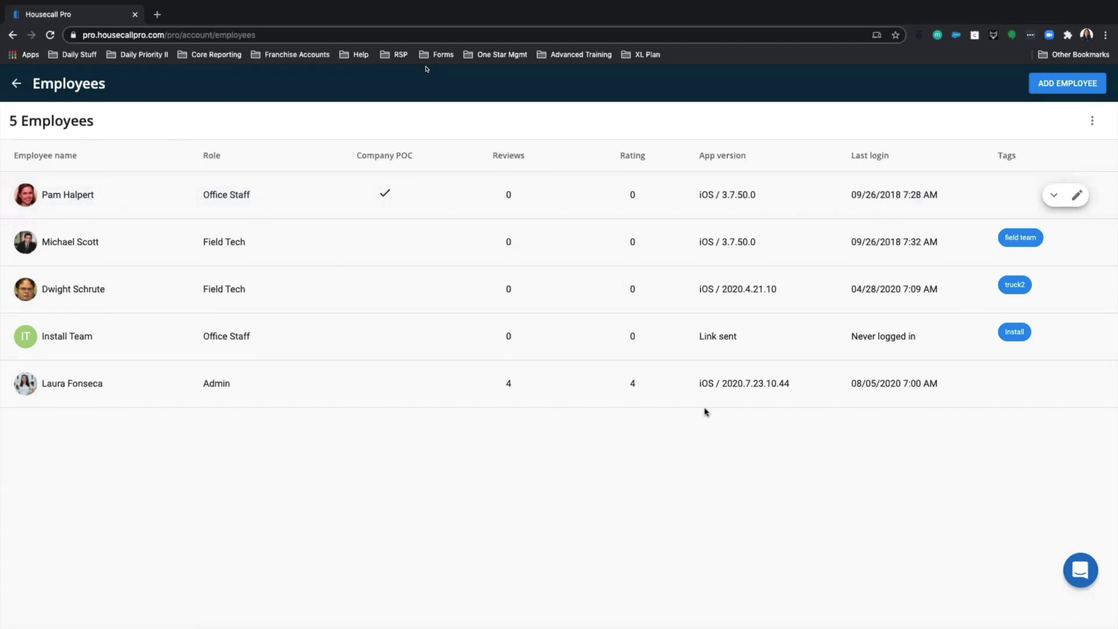
pyautogui.click(1079, 576)
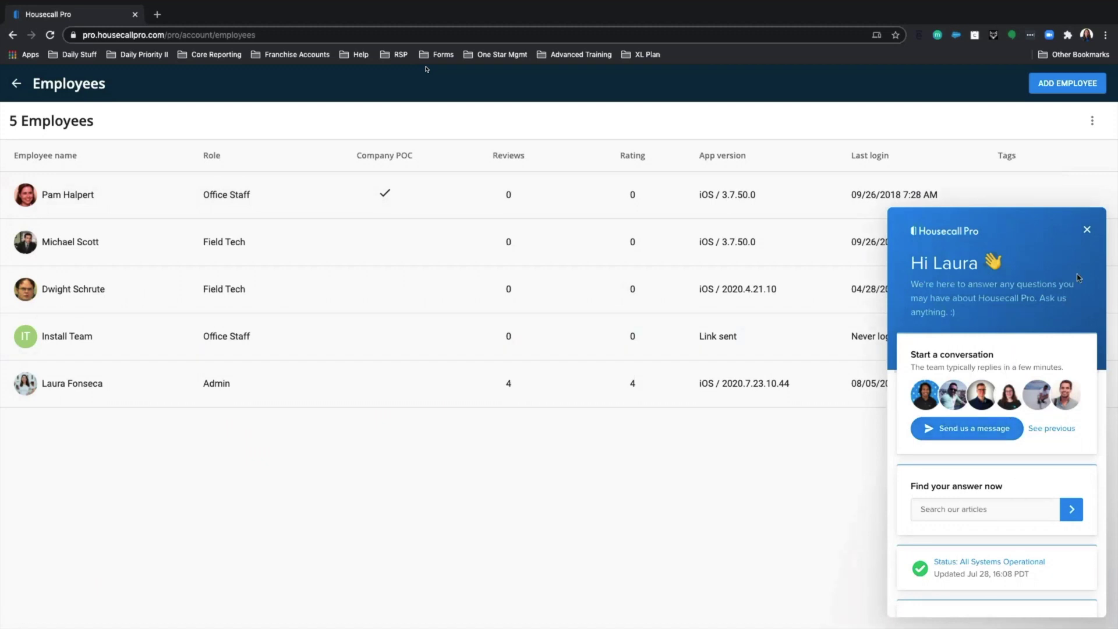
pyautogui.click(1085, 230)
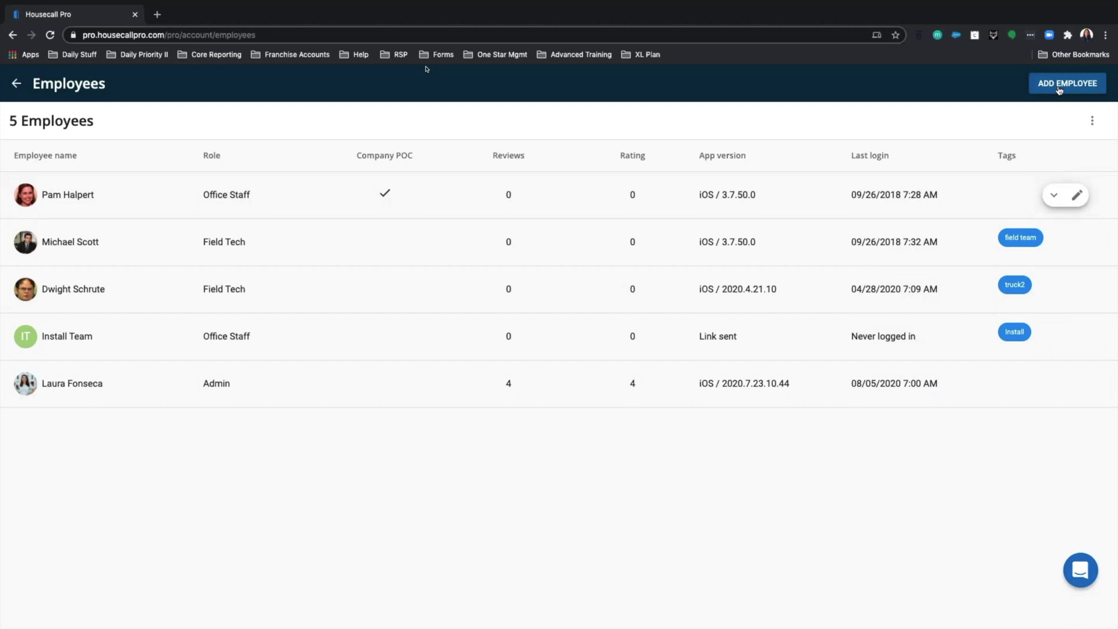
# - Start a new employee and enter their first name, last name and mobile number
pyautogui.click(1060, 88)
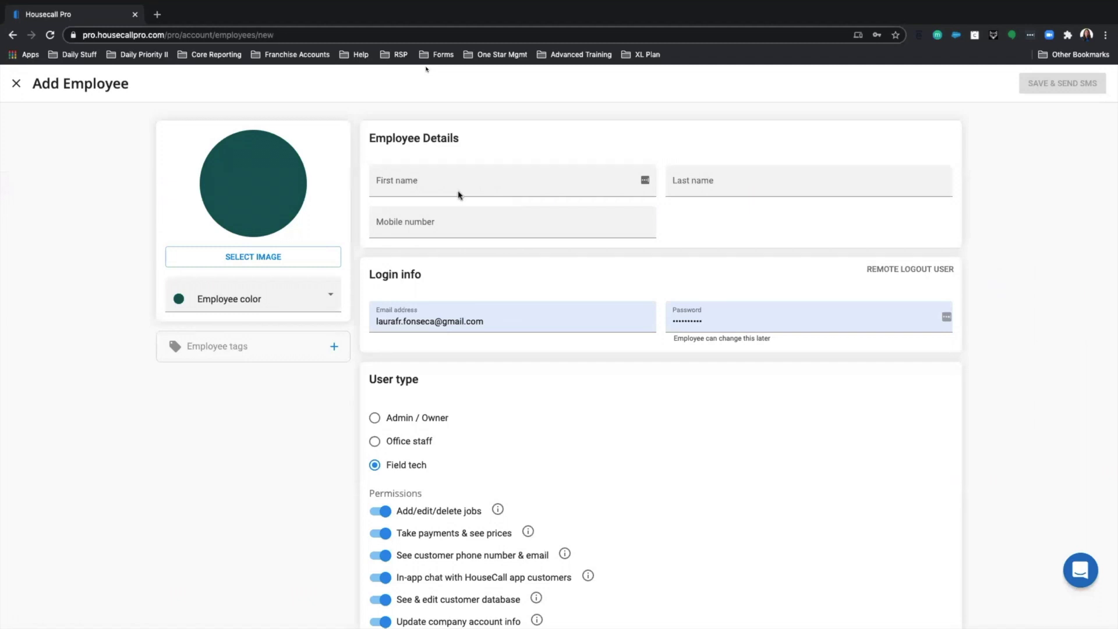
pyautogui.click(516, 179)
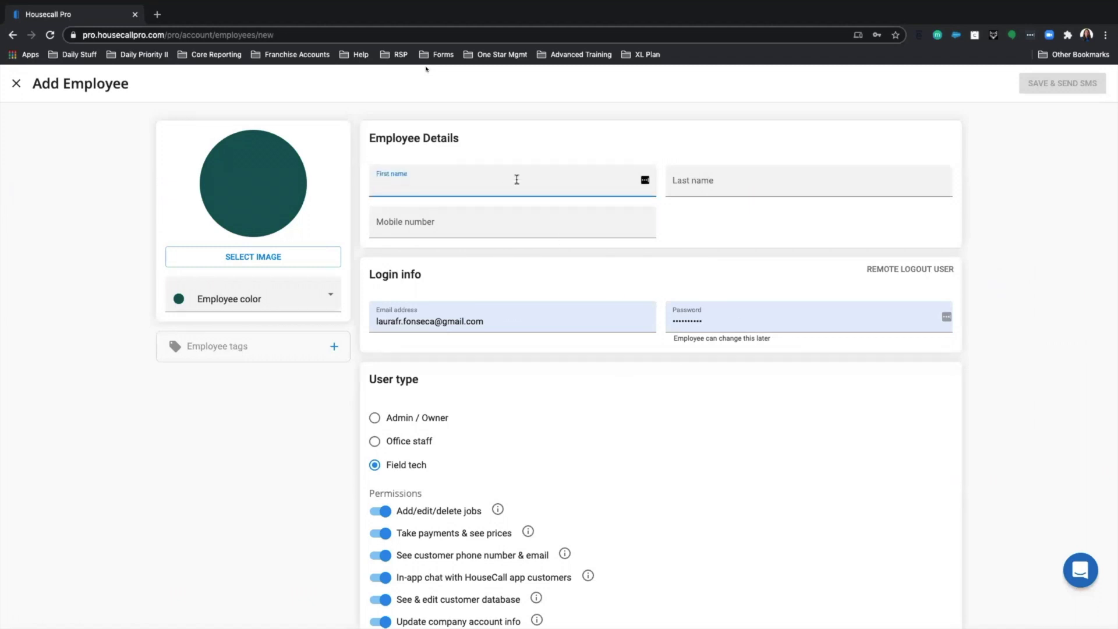
pyautogui.write('JANE')
pyautogui.press('Tab')
pyautogui.write('DOE')
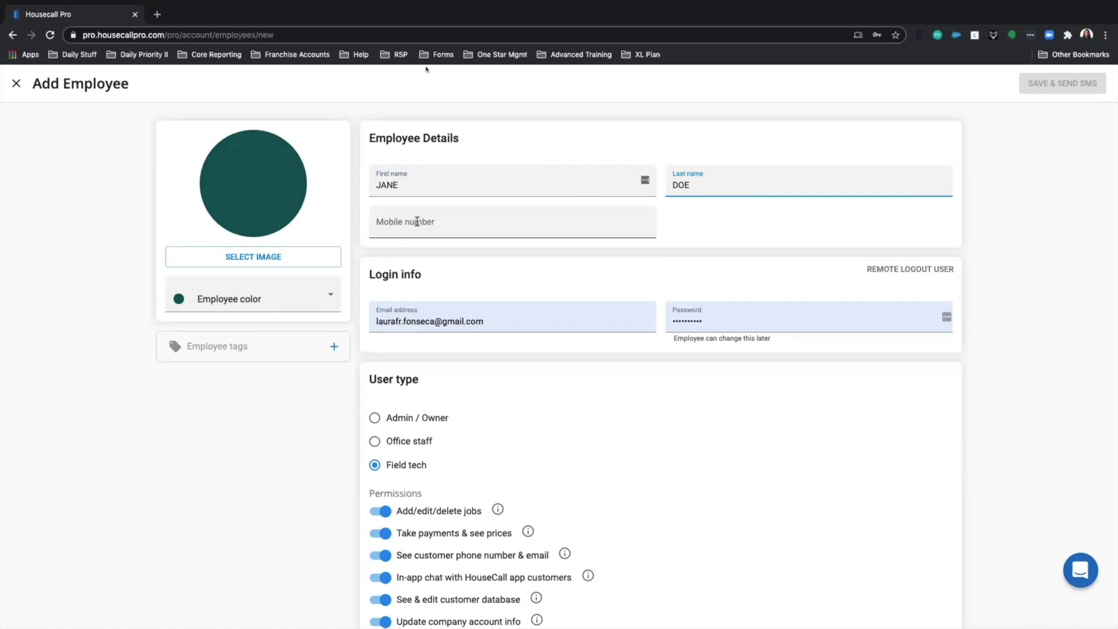
pyautogui.click(417, 222)
pyautogui.write('999) 999-9999')
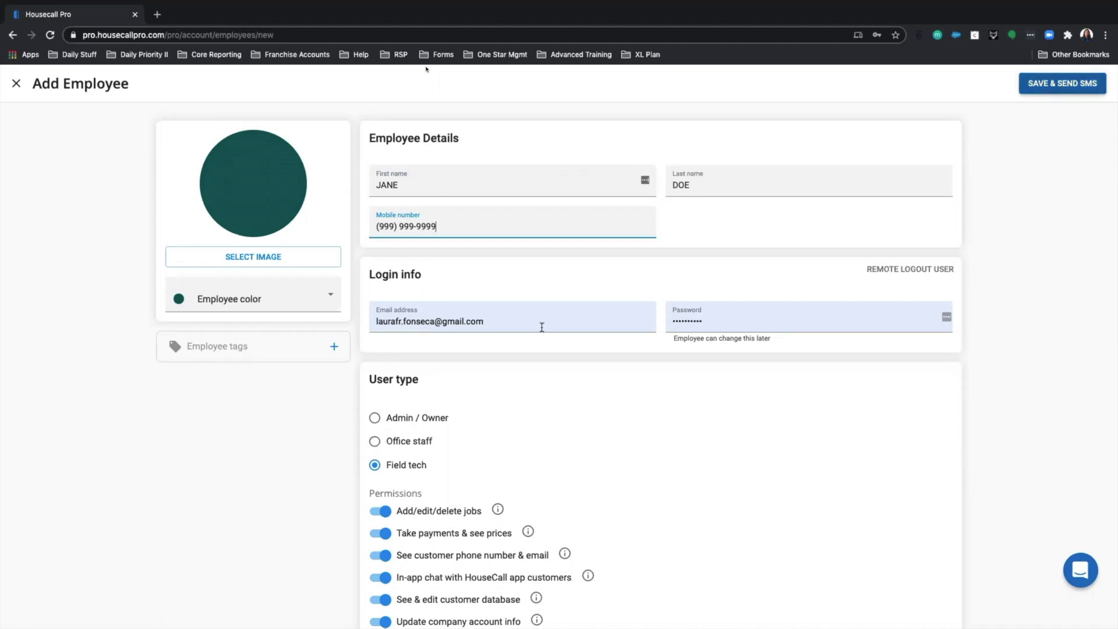
# - Delete the autofilled email address and password, then dismiss the saved-password suggestions
pyautogui.moveTo(511, 322); pyautogui.dragTo(296, 312)
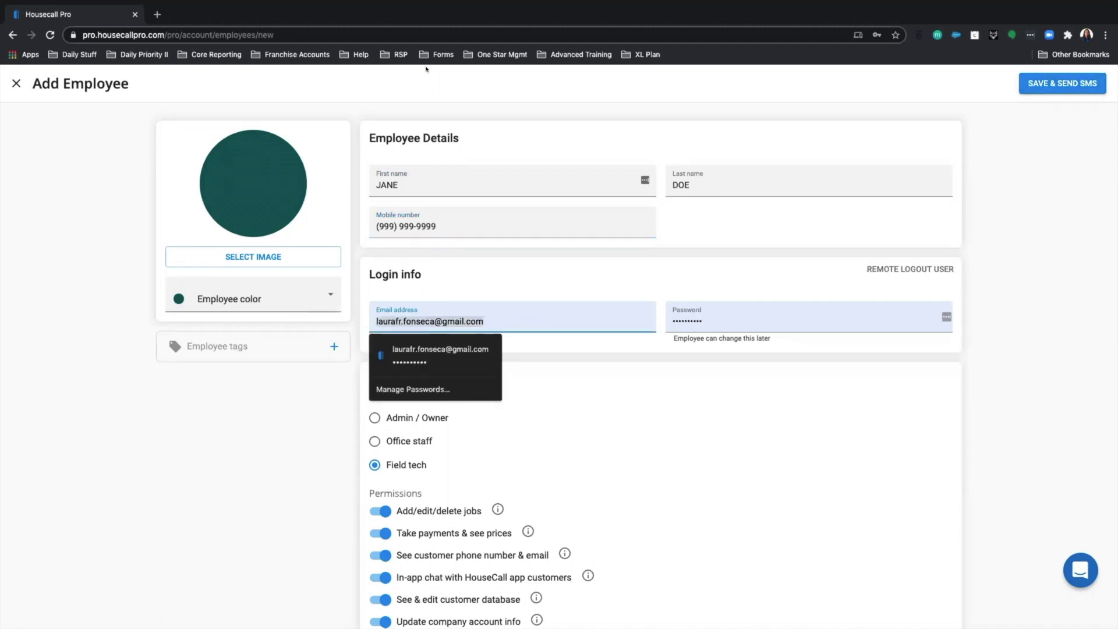
pyautogui.press('BackSpace')
pyautogui.moveTo(720, 321); pyautogui.dragTo(651, 315)
pyautogui.press('BackSpace')
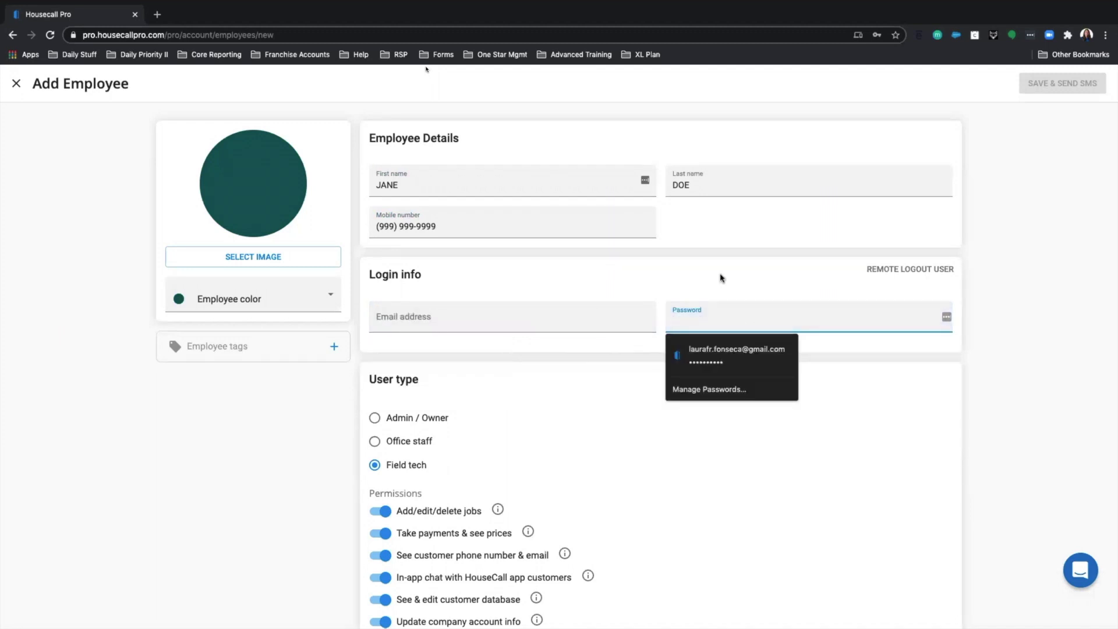
pyautogui.click(499, 300)
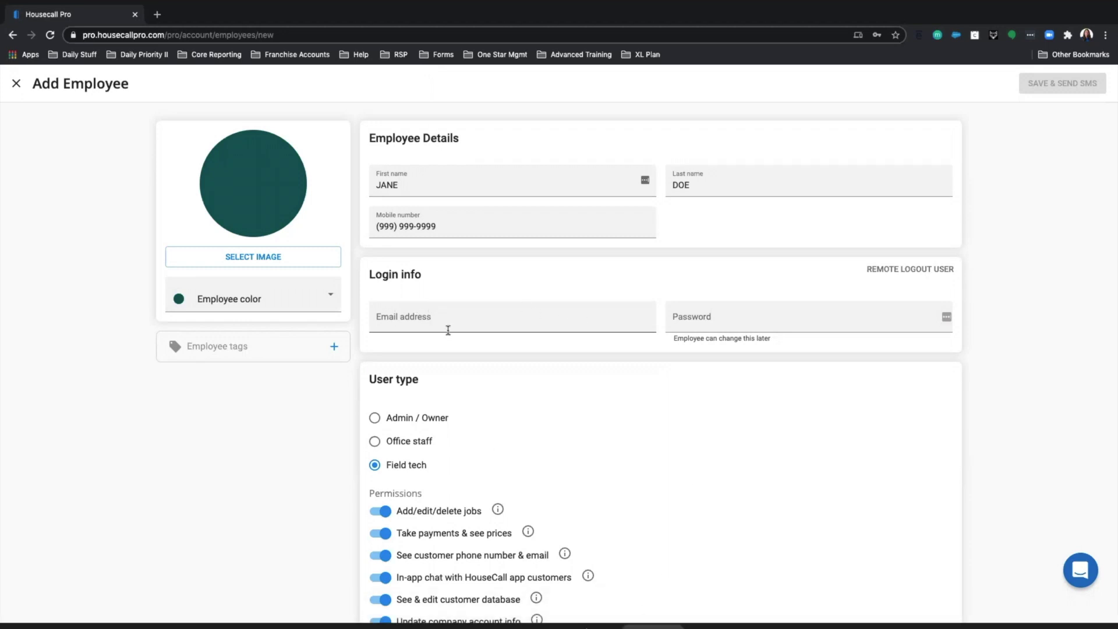
# - Post a Q&A question on converting prior customers before QuickBooks desktop is ready, and its timeline
pyautogui.moveTo(677, 35); pyautogui.dragTo(1089, 114)
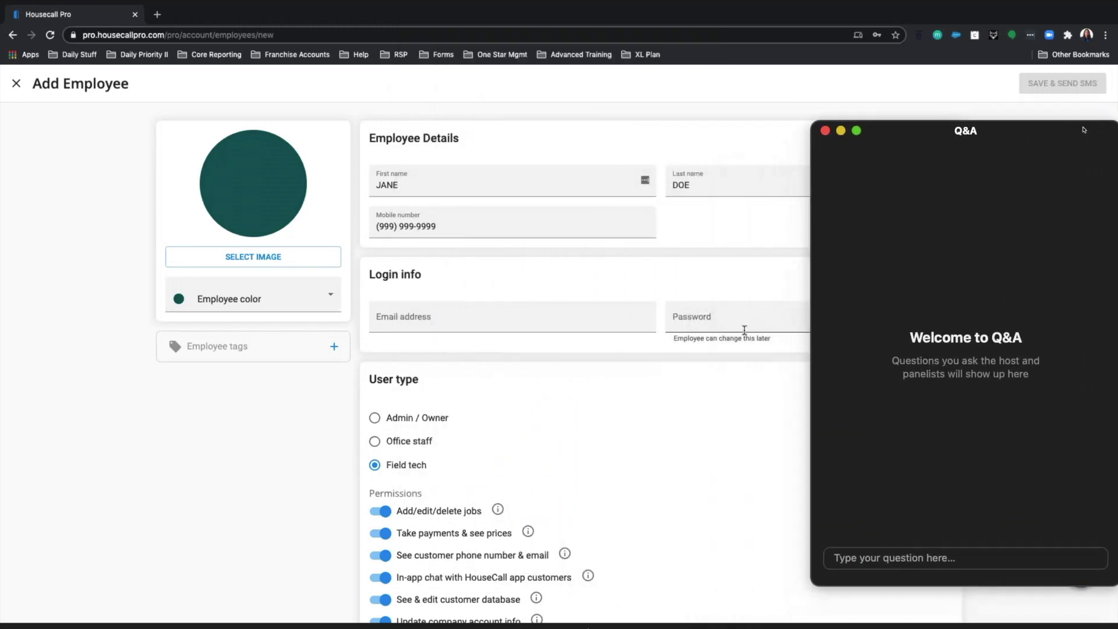
pyautogui.click(870, 552)
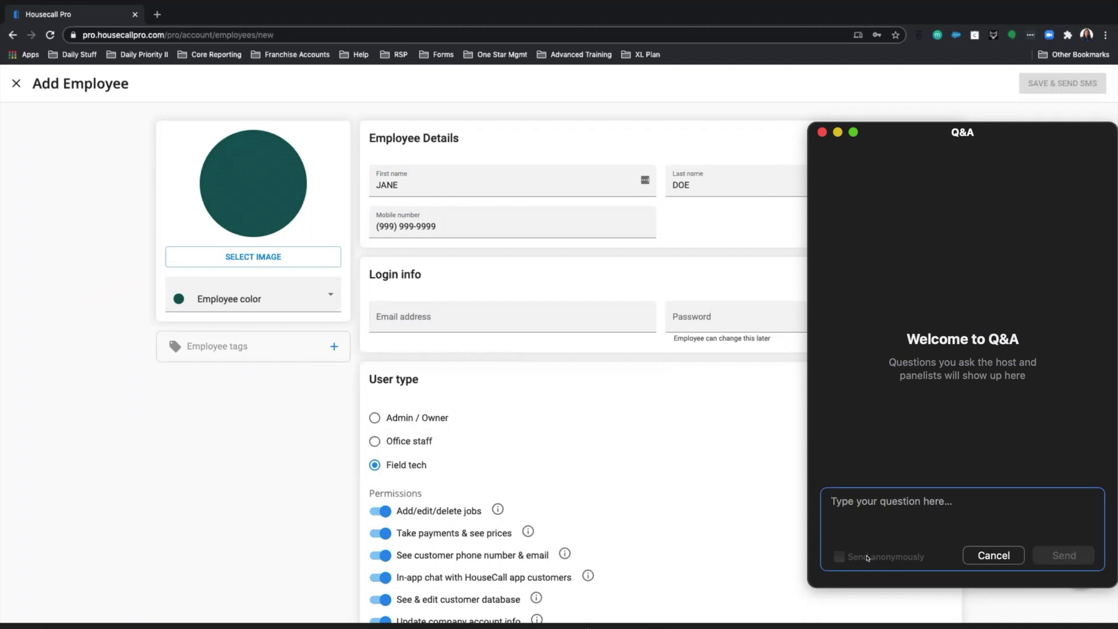
pyautogui.write('If')
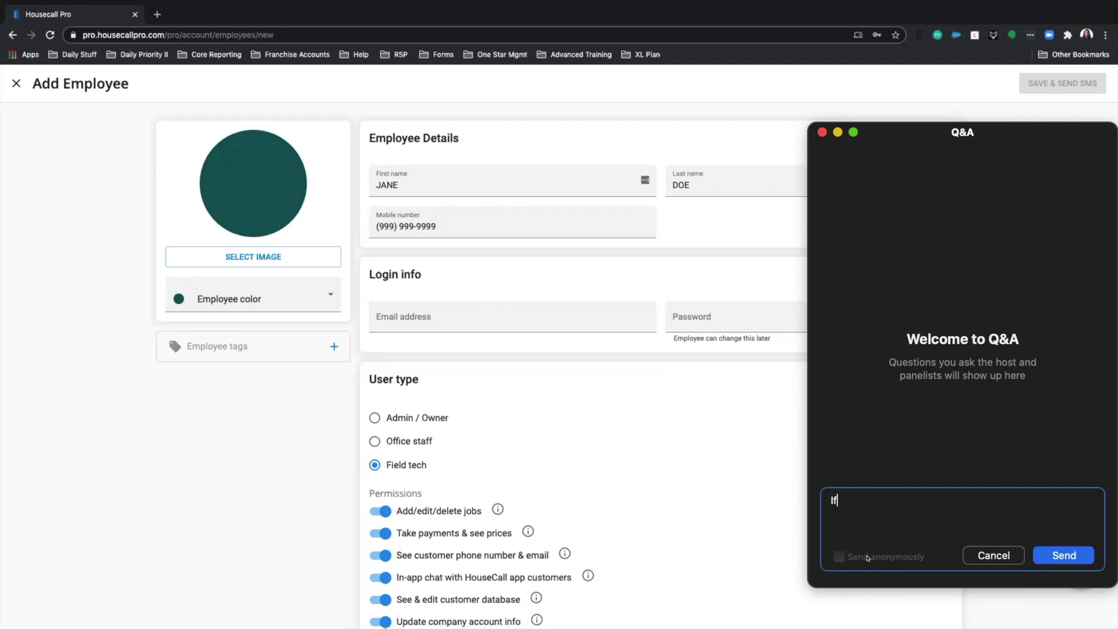
pyautogui.write(' Quickbooks desktop is')
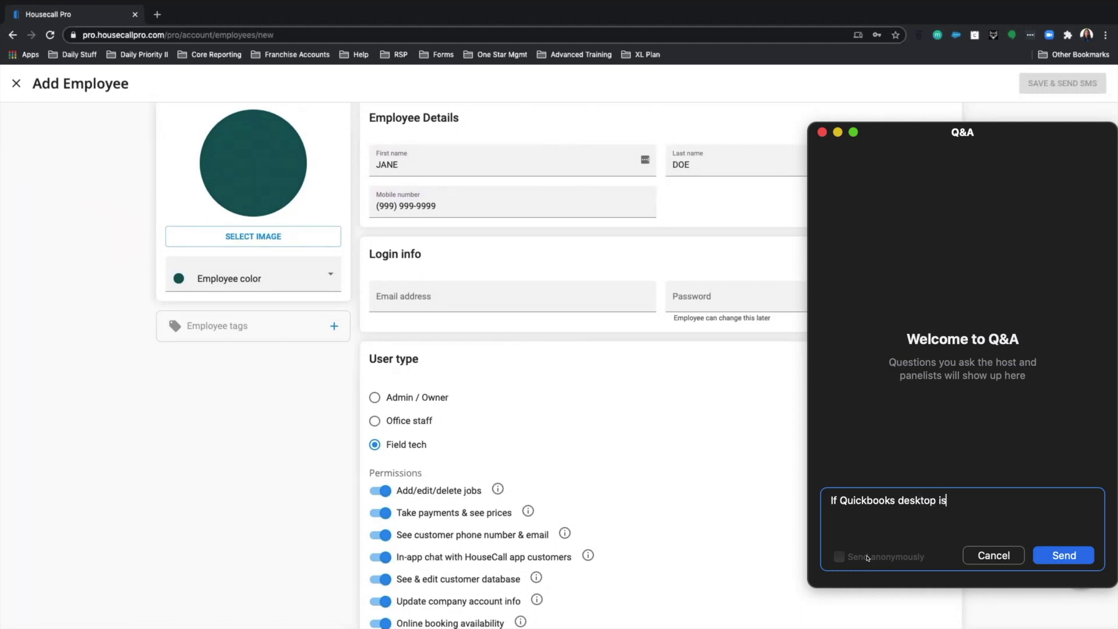
pyautogui.write("n't read")
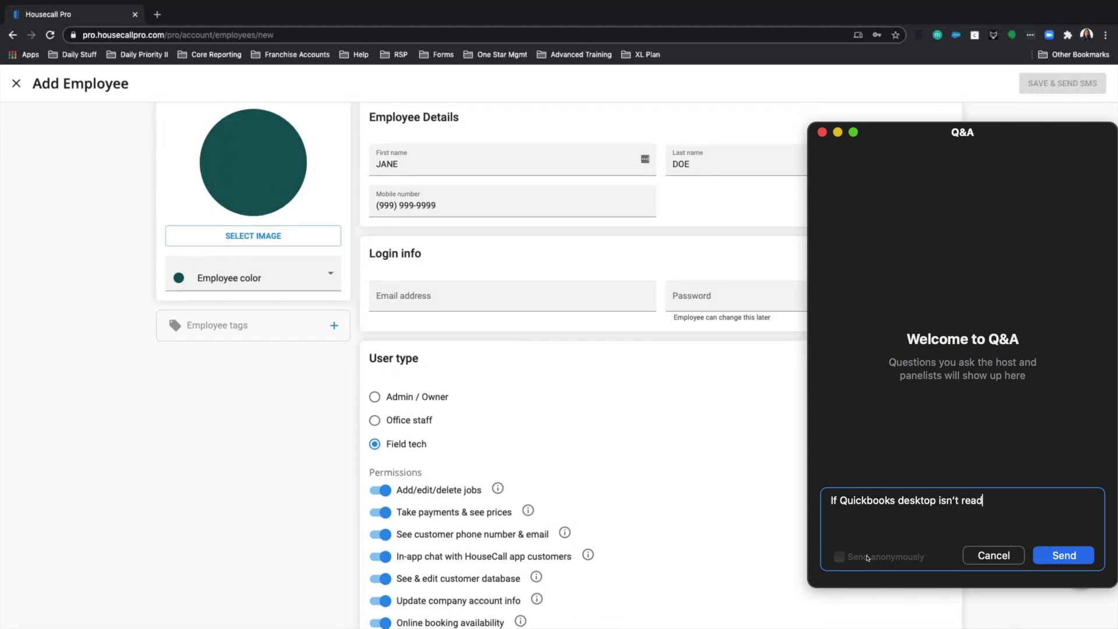
pyautogui.write('y ye')
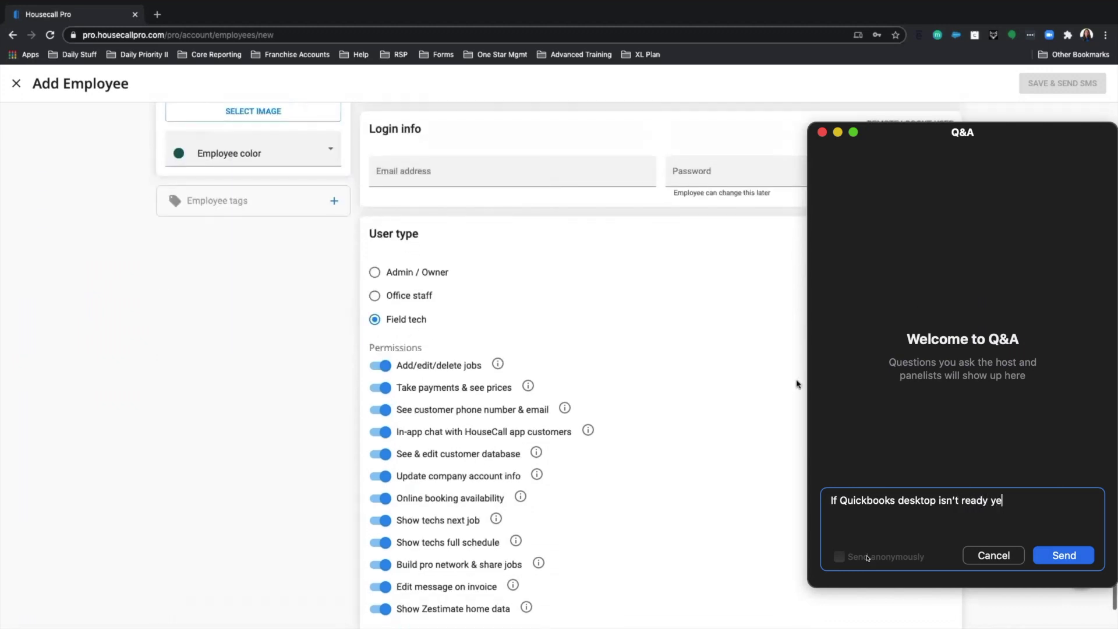
pyautogui.write('t can w')
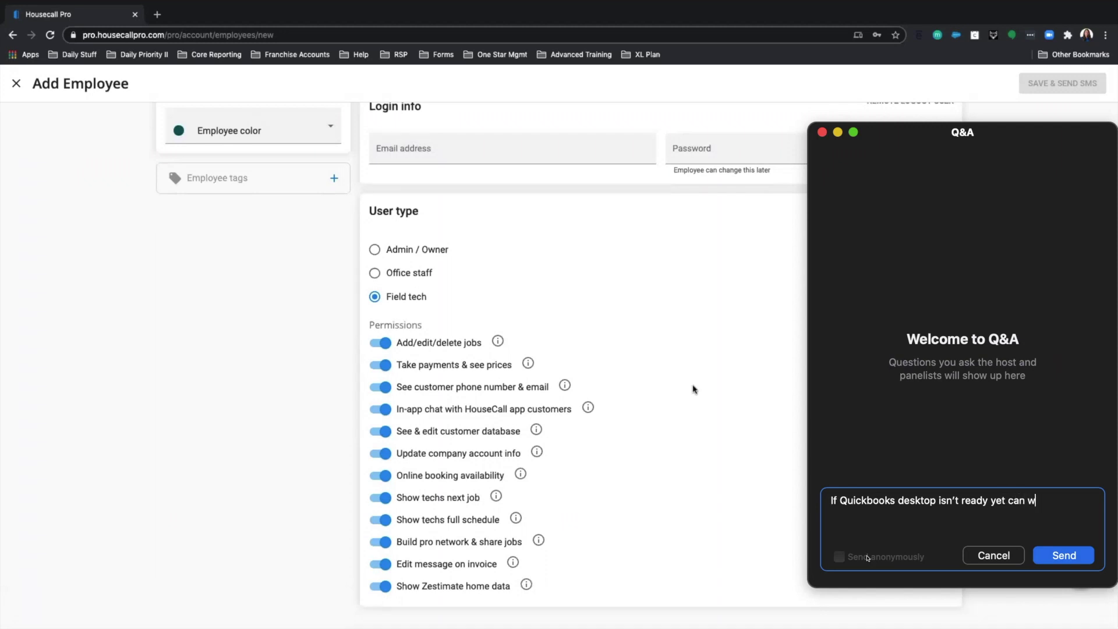
pyautogui.write('e still convert all')
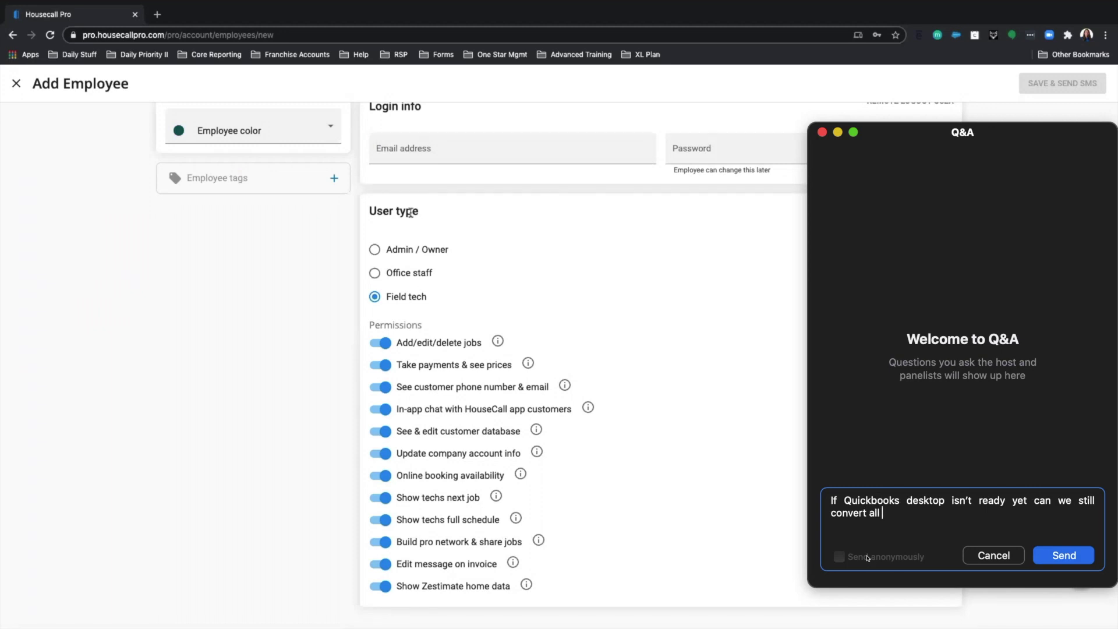
pyautogui.write(' prior cust')
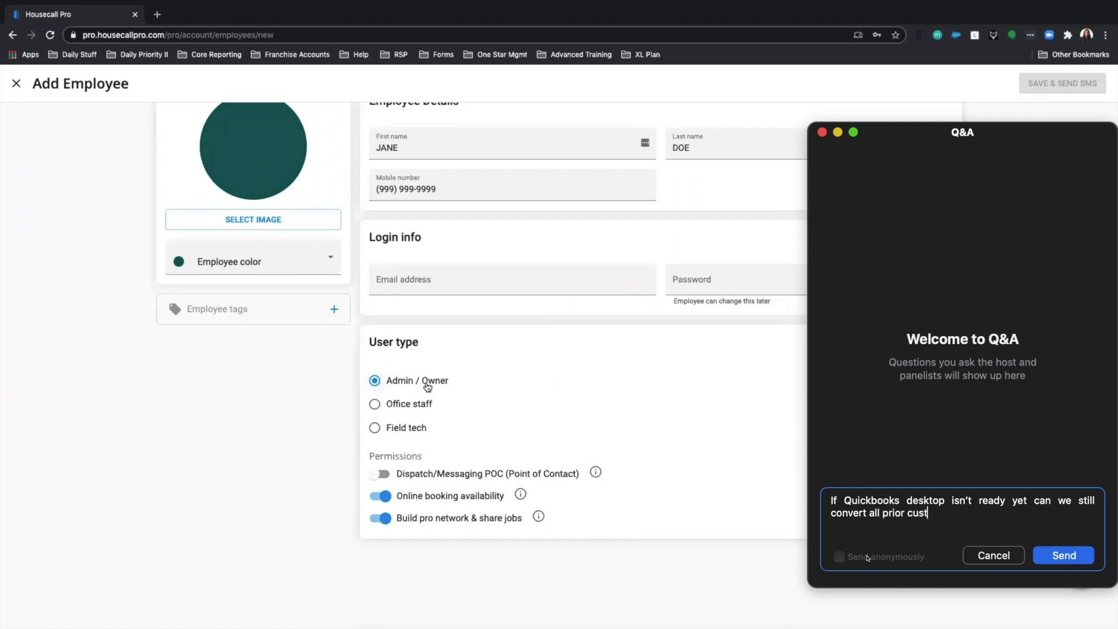
pyautogui.write('omers to')
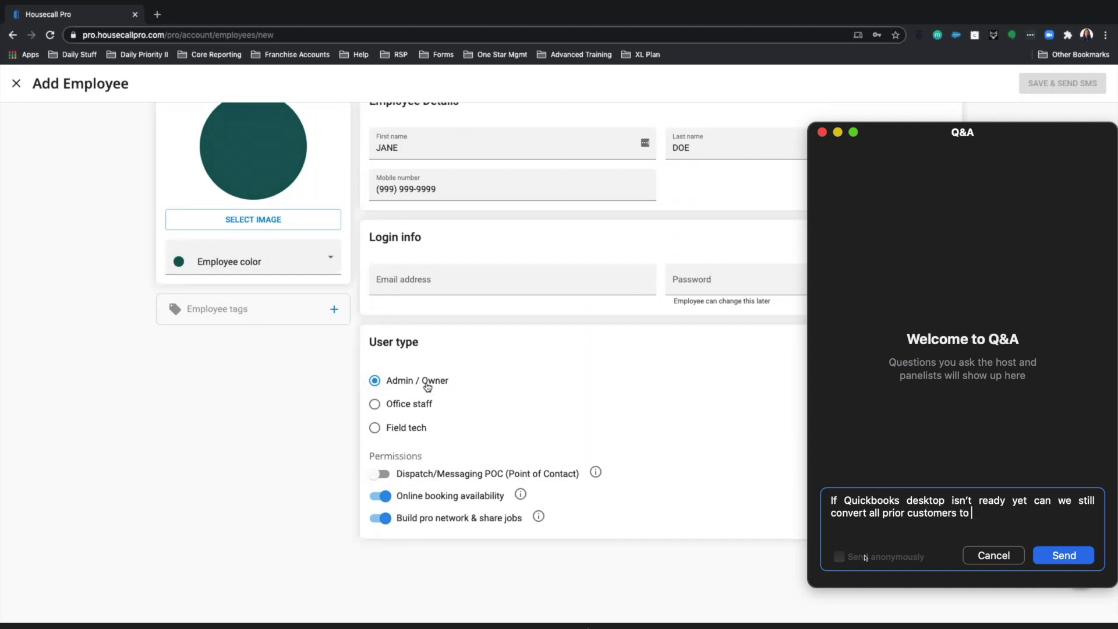
pyautogui.write('Housec')
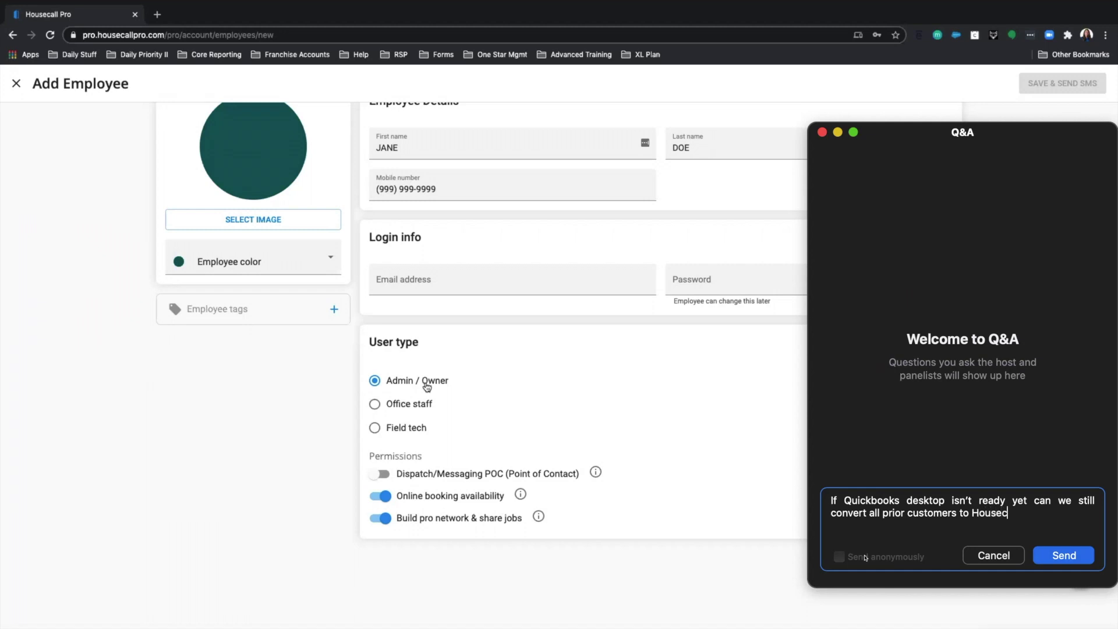
pyautogui.write('all Pro.    How I')
pyautogui.write('ong')
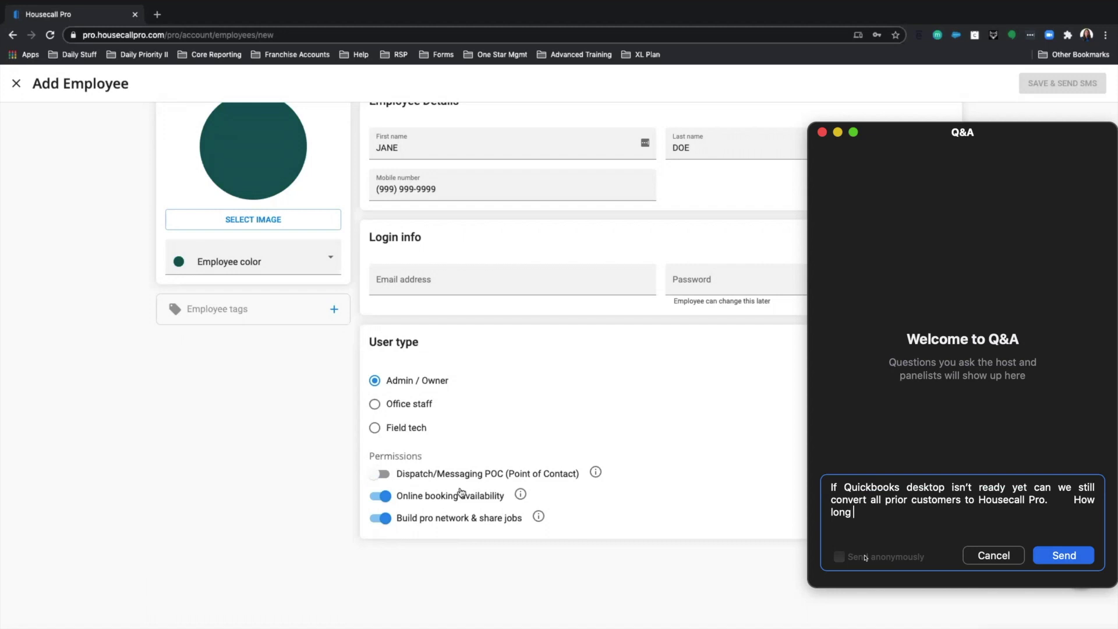
pyautogui.write(' unti')
pyautogui.press('BackSpace')
pyautogui.press('BackSpace')
pyautogui.press('BackSpace')
pyautogui.press('BackSpace')
pyautogui.press('BackSpace')
pyautogui.press('BackSpace')
pyautogui.press('BackSpace')
pyautogui.press('BackSpace')
pyautogui.press('BackSpace')
pyautogui.press('BackSpace')
pyautogui.press('BackSpace')
pyautogui.press('BackSpace')
pyautogui.press('BackSpace')
pyautogui.write('2 . How')
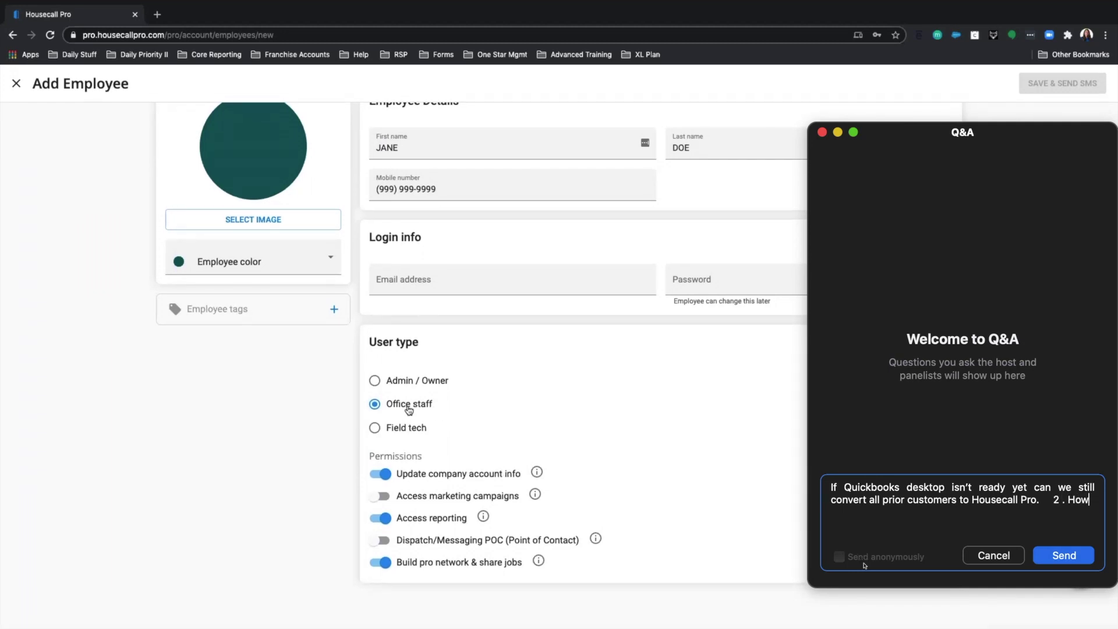
pyautogui.write(' much')
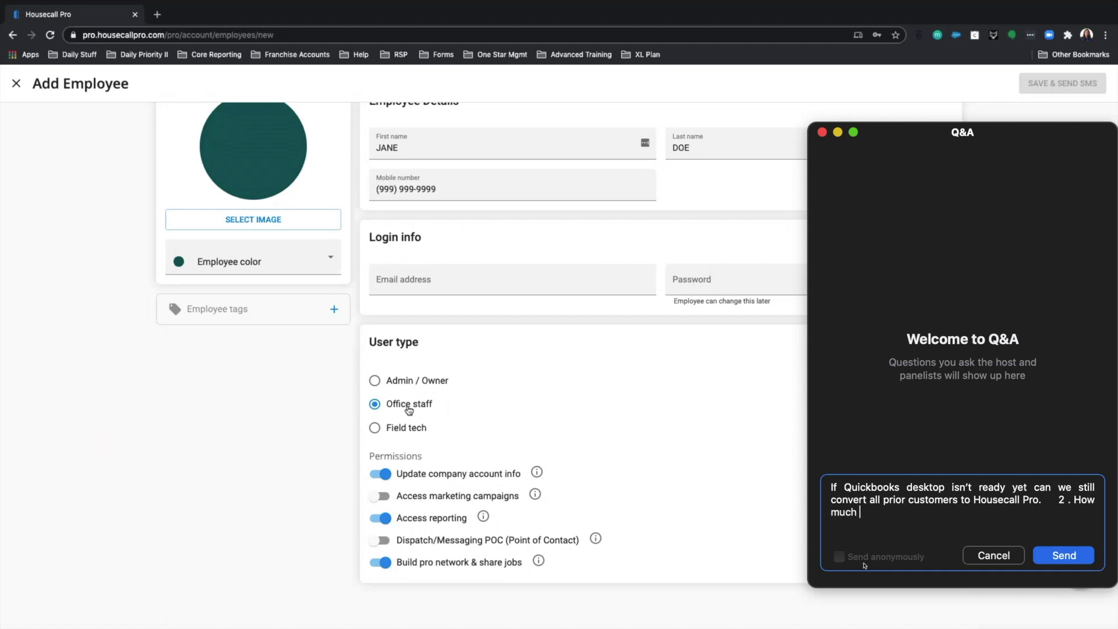
pyautogui.write(' longer until the des')
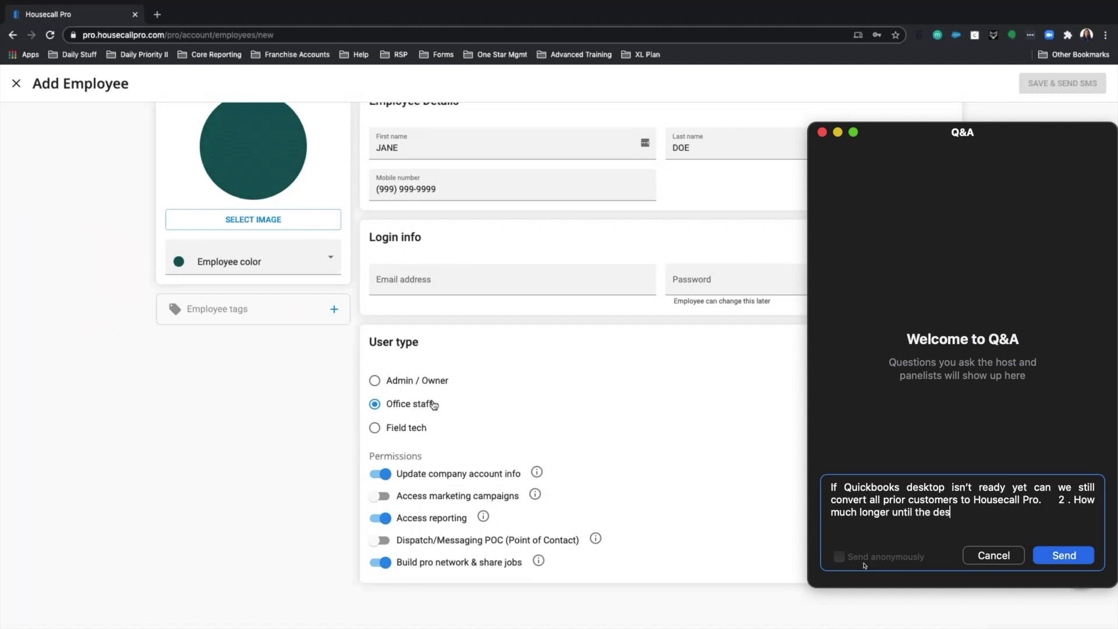
pyautogui.write('ktop will be')
pyautogui.click(381, 498)
pyautogui.write('ready')
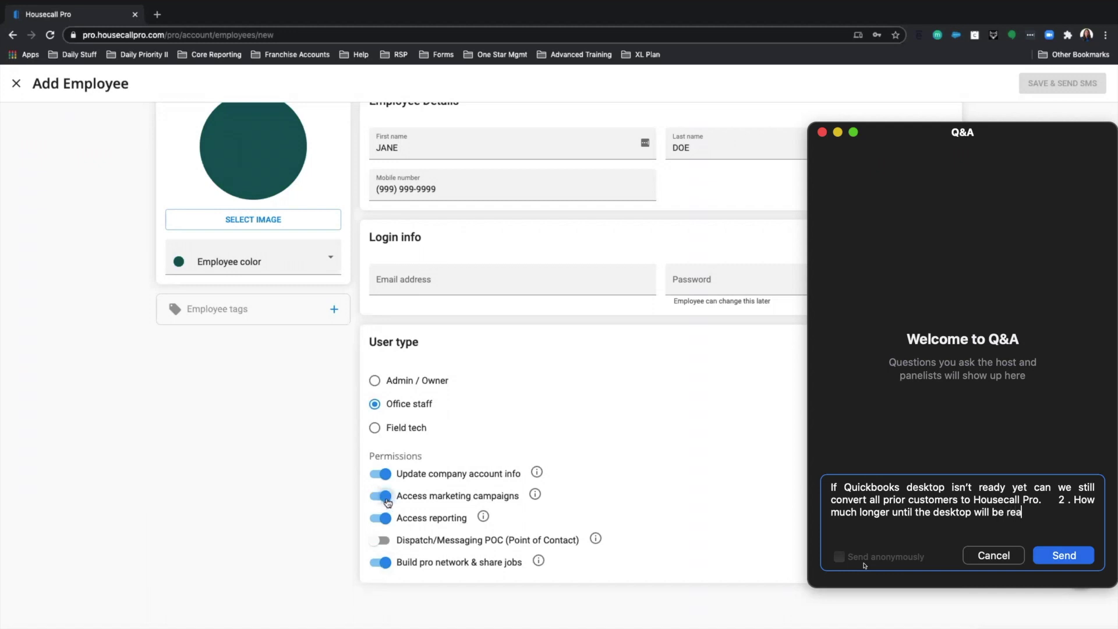
pyautogui.click(382, 499)
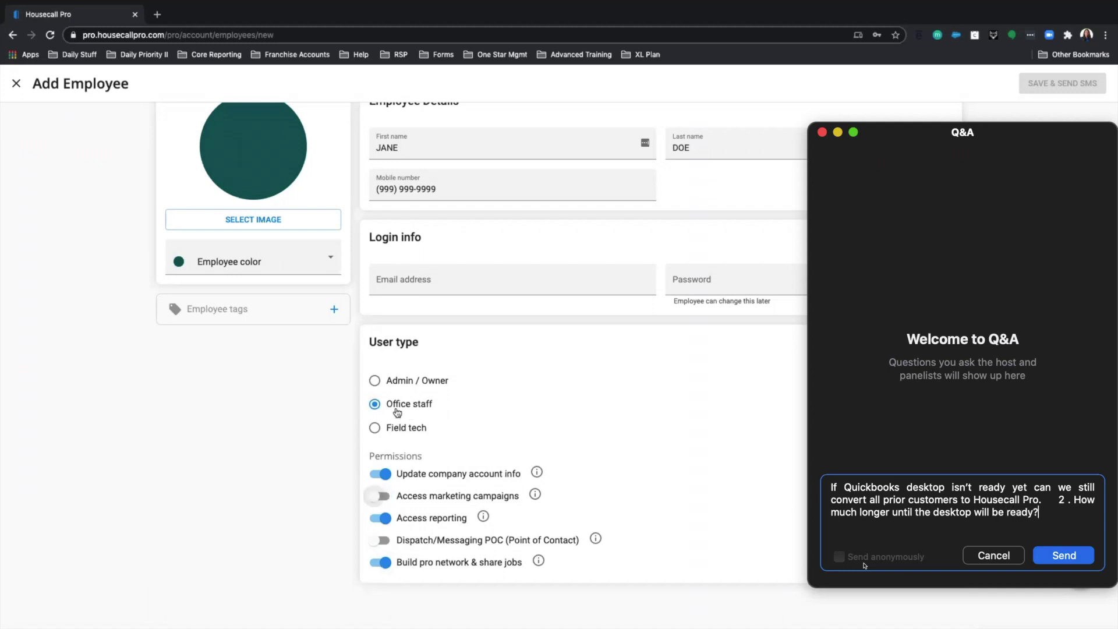
pyautogui.click(1064, 555)
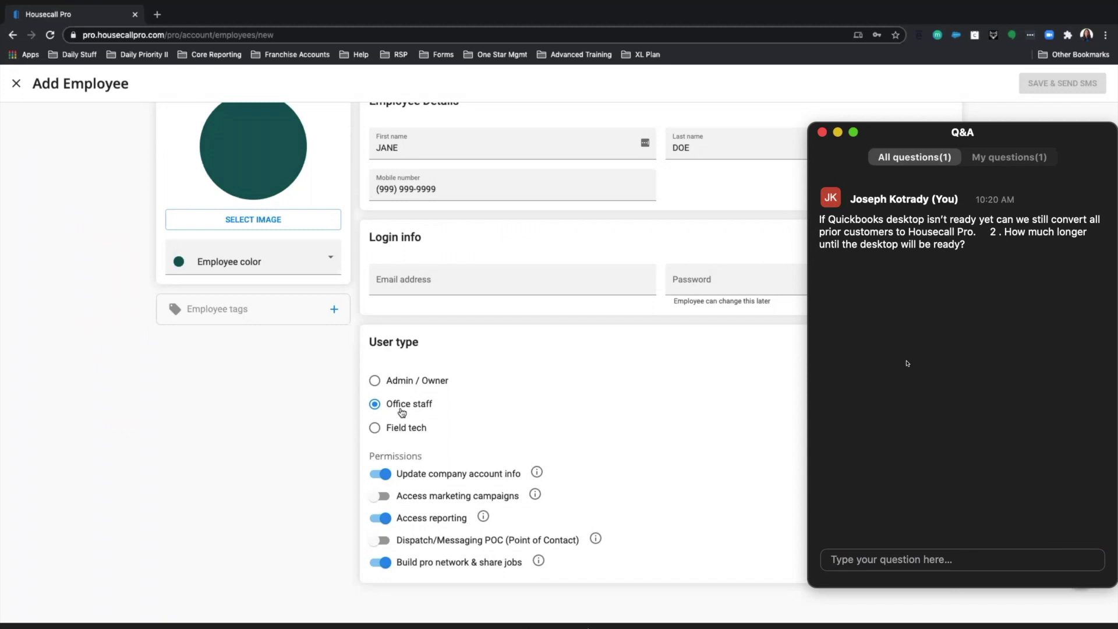
pyautogui.click(376, 433)
pyautogui.scroll(-3, 385, 443)
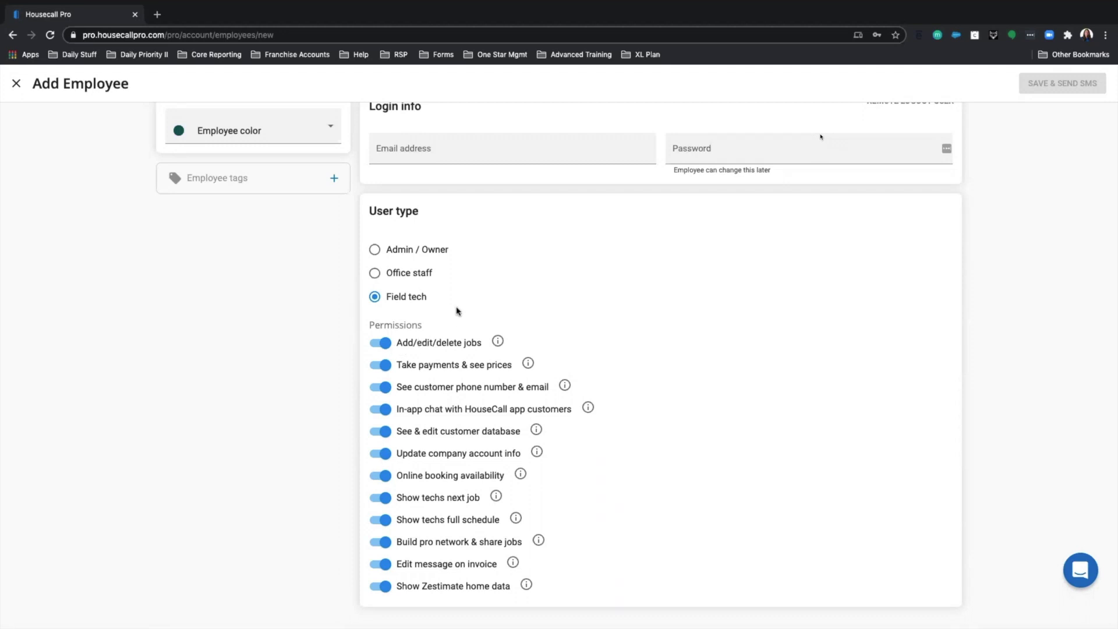
pyautogui.moveTo(498, 344)
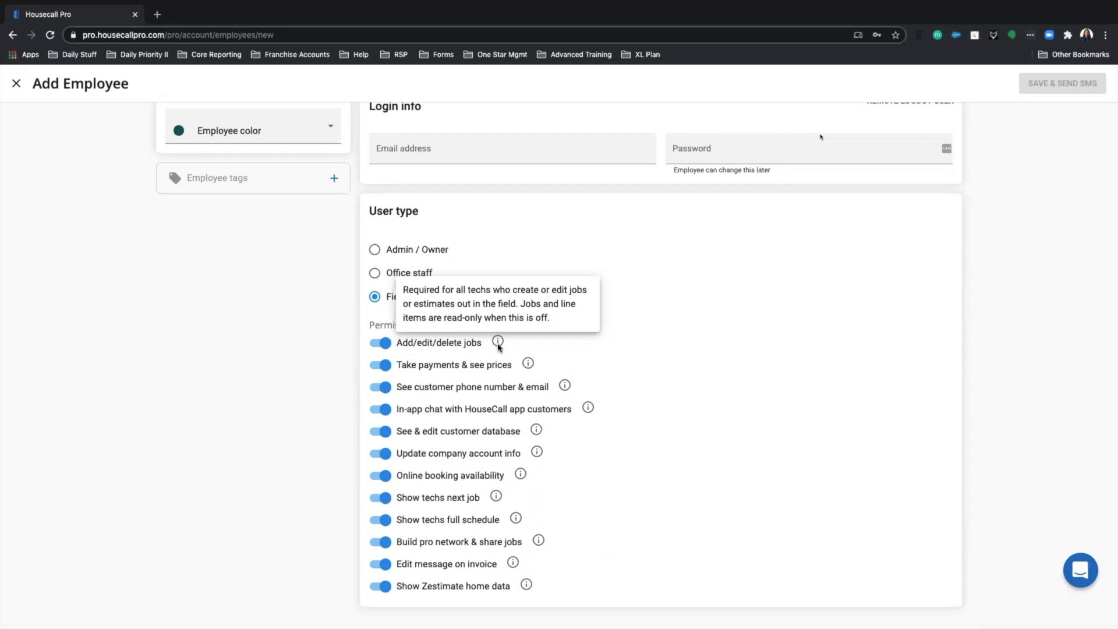
pyautogui.moveTo(589, 408)
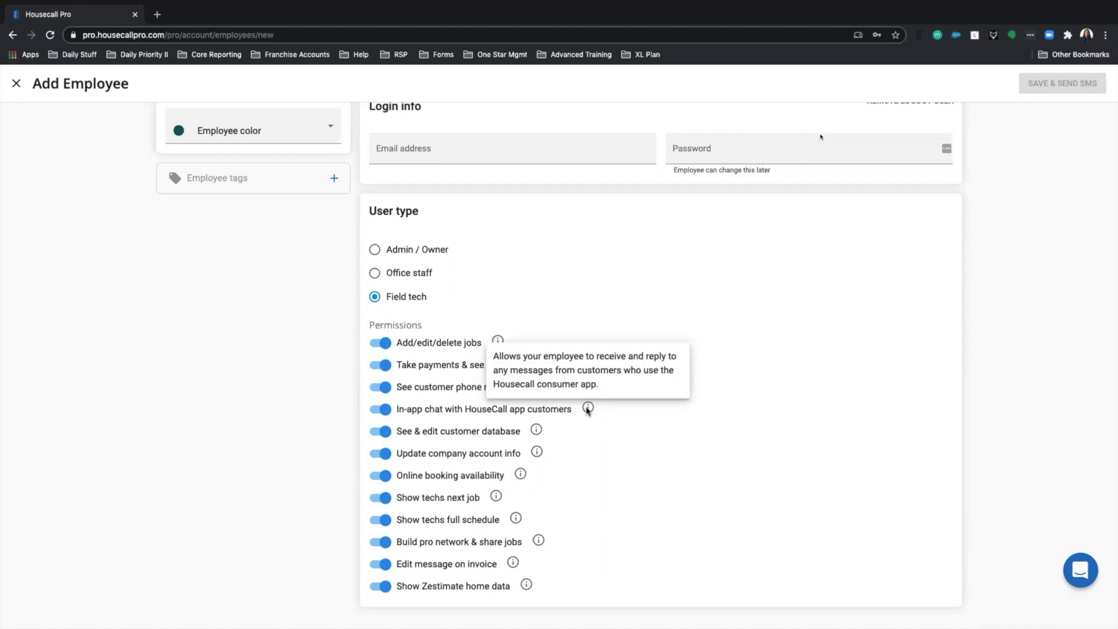
pyautogui.scroll(1, 469, 334)
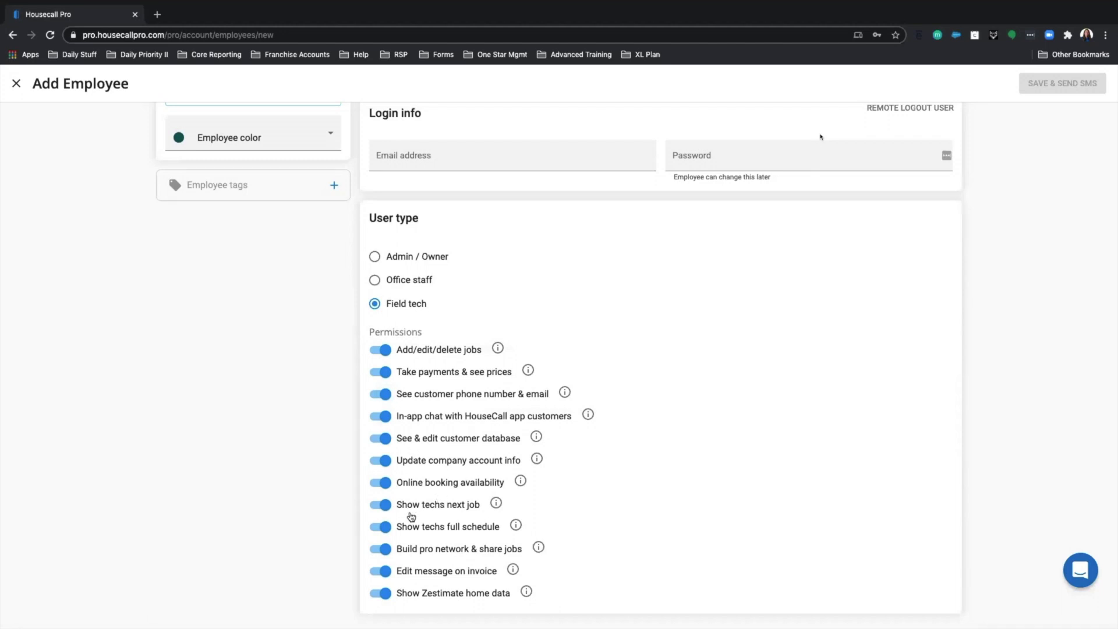
# - Switch off Add/edit/delete jobs, Update company account info and Online booking availability permissions
pyautogui.click(381, 350)
pyautogui.click(383, 460)
pyautogui.click(385, 483)
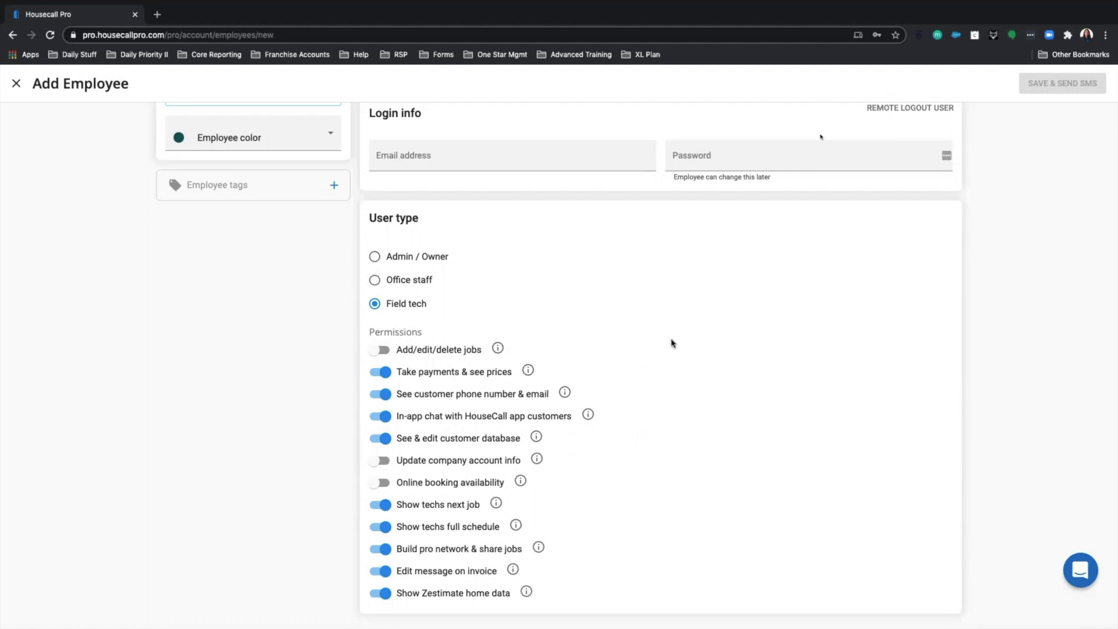
pyautogui.scroll(3, 673, 343)
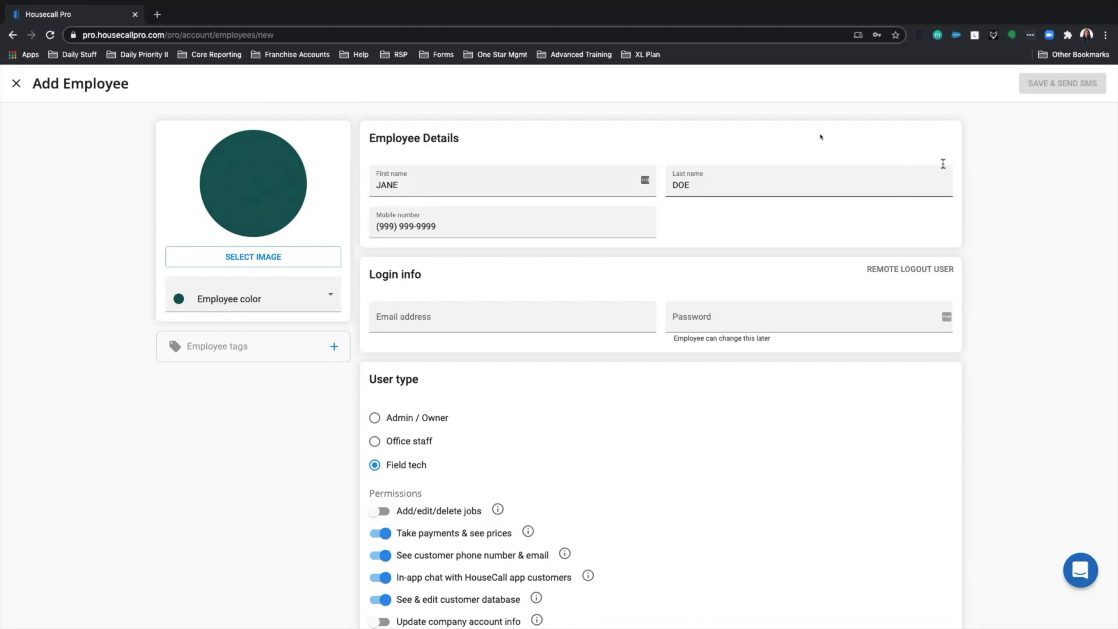
pyautogui.scroll(-3, 741, 261)
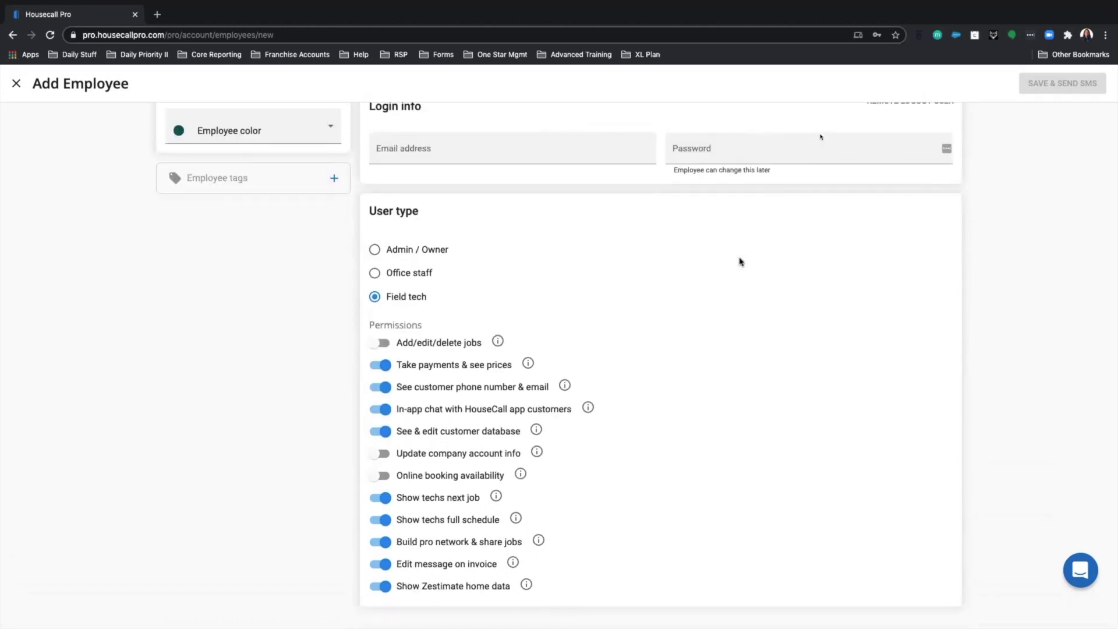
pyautogui.scroll(2, 742, 262)
pyautogui.scroll(2, 743, 261)
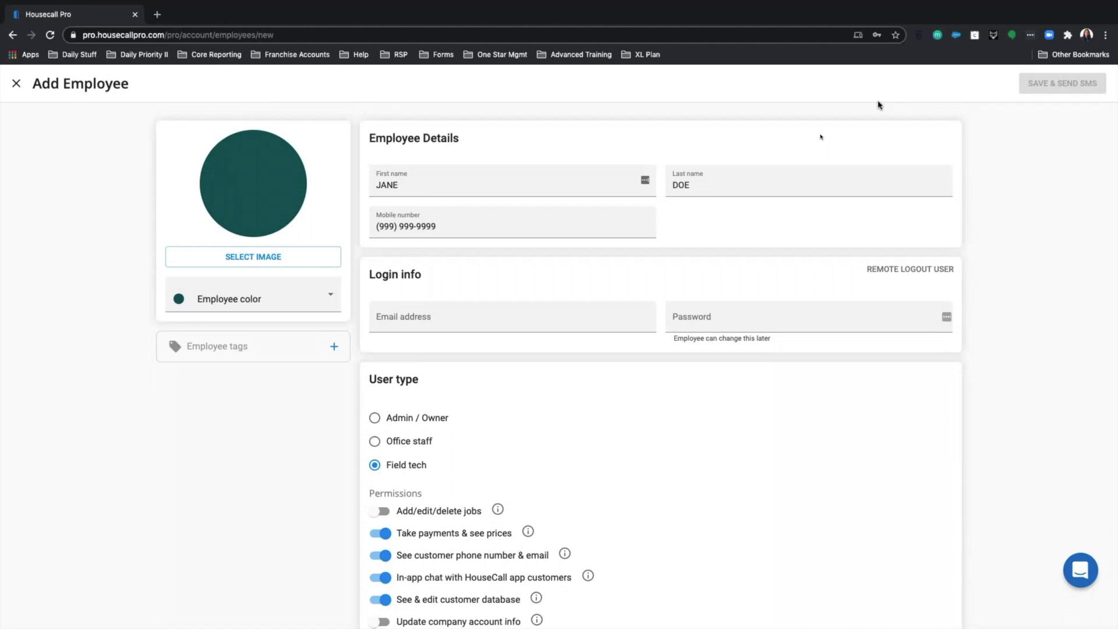
# - Close the Add Employee form unsaved, decline saving the password, and return to Settings
pyautogui.click(16, 83)
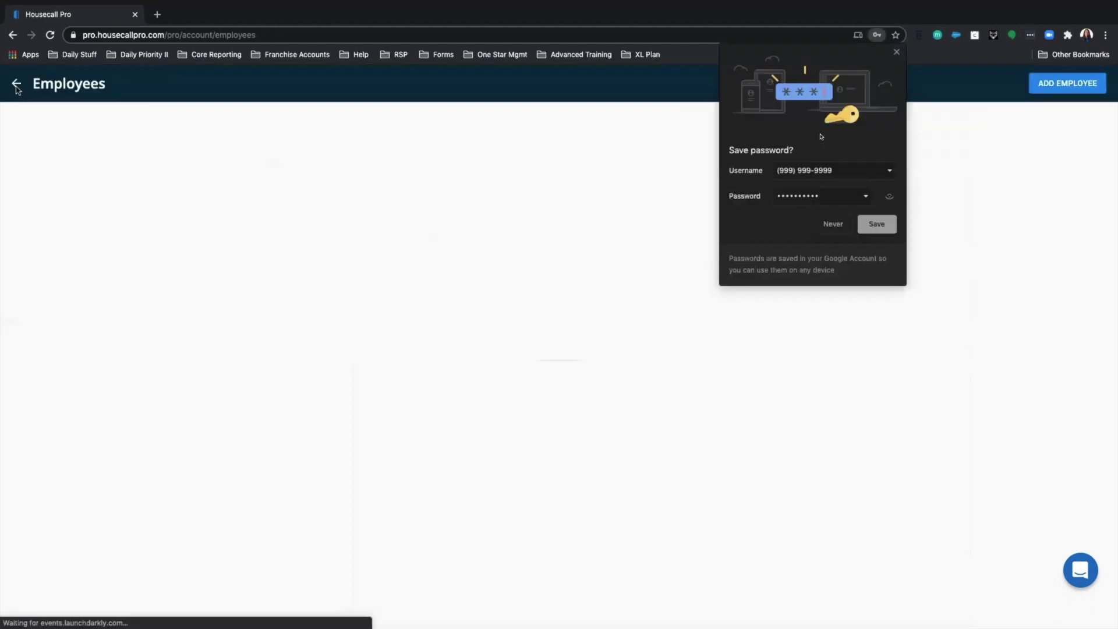
pyautogui.click(831, 232)
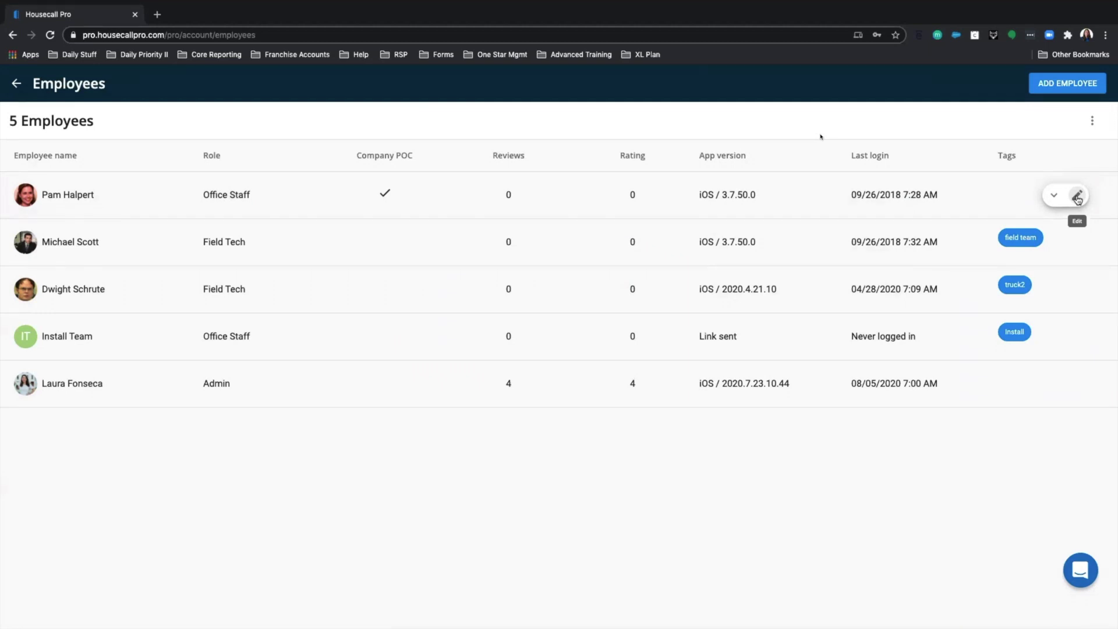
pyautogui.click(21, 92)
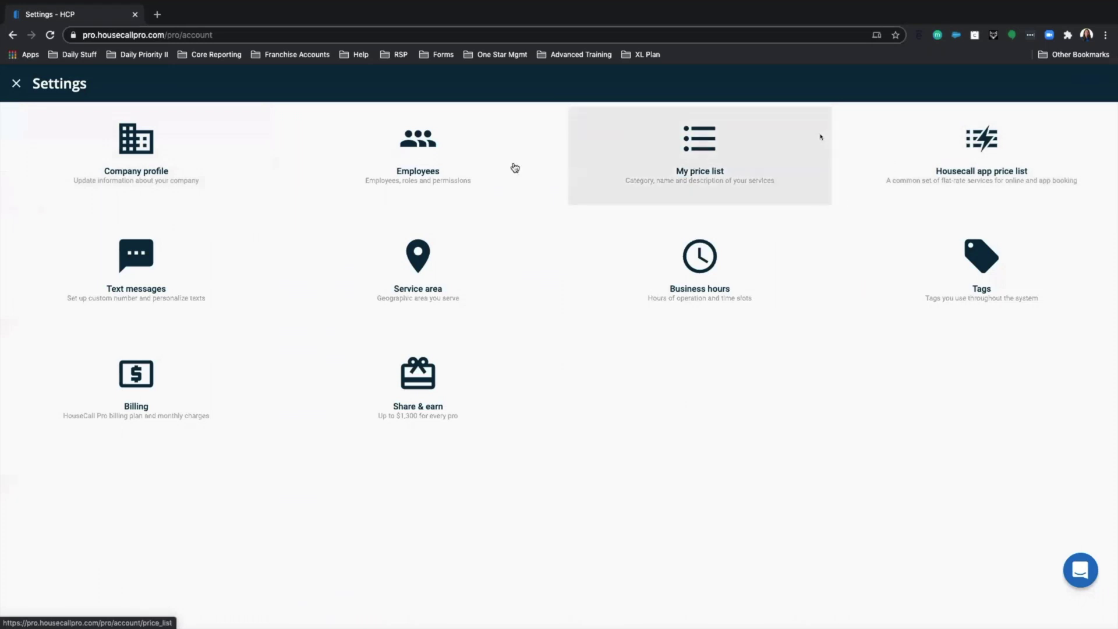
# - Open My price list and show the Heater / Furnace category services
pyautogui.click(698, 143)
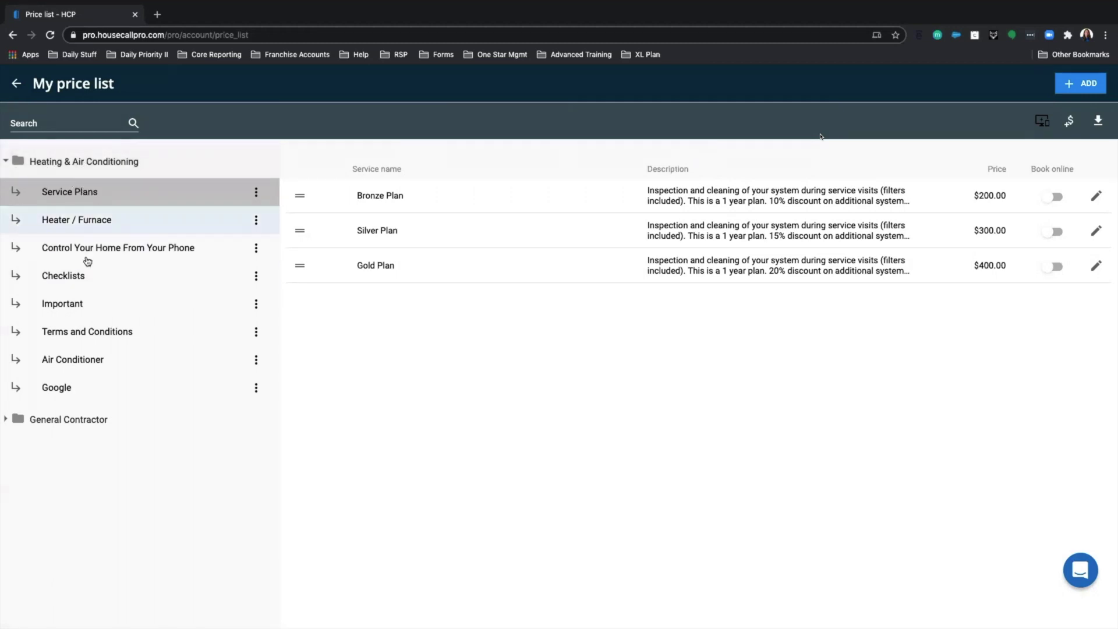
pyautogui.click(79, 232)
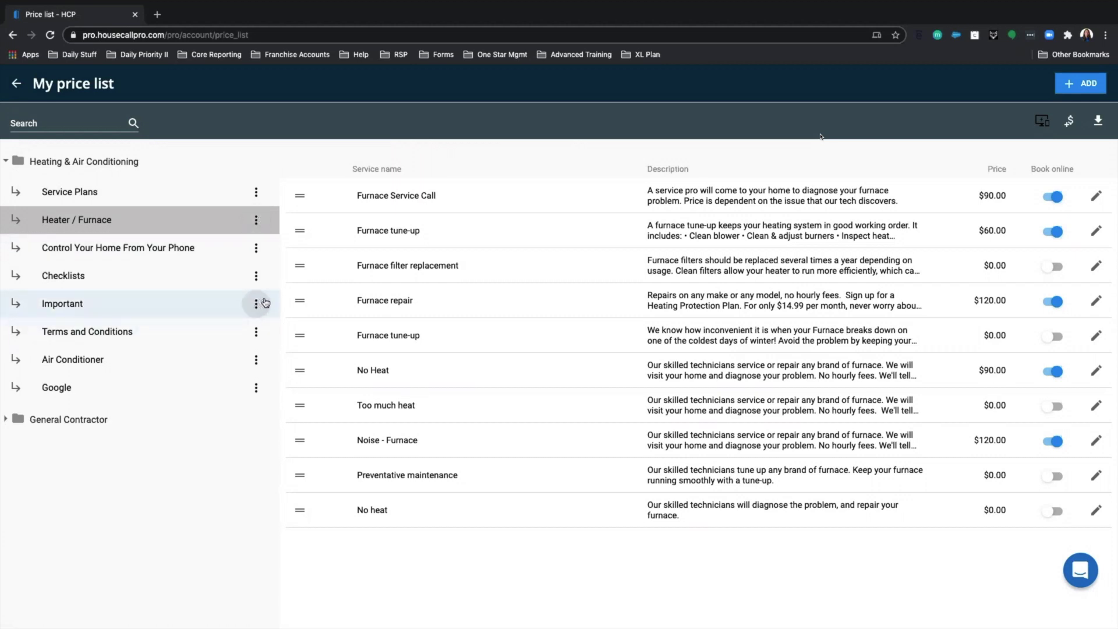
pyautogui.click(257, 225)
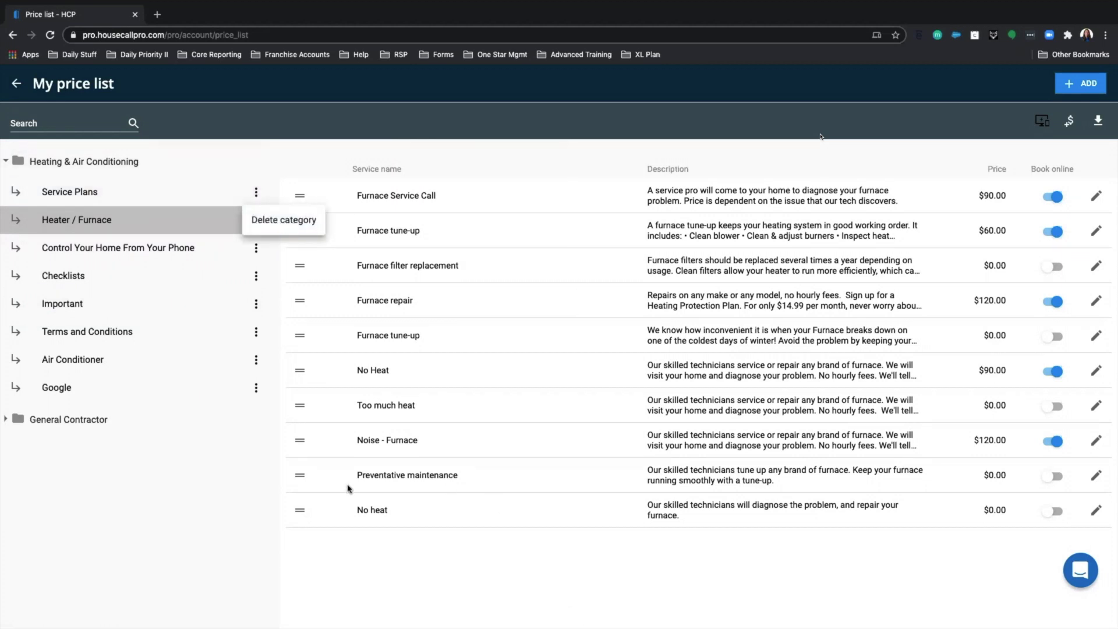
pyautogui.click(214, 491)
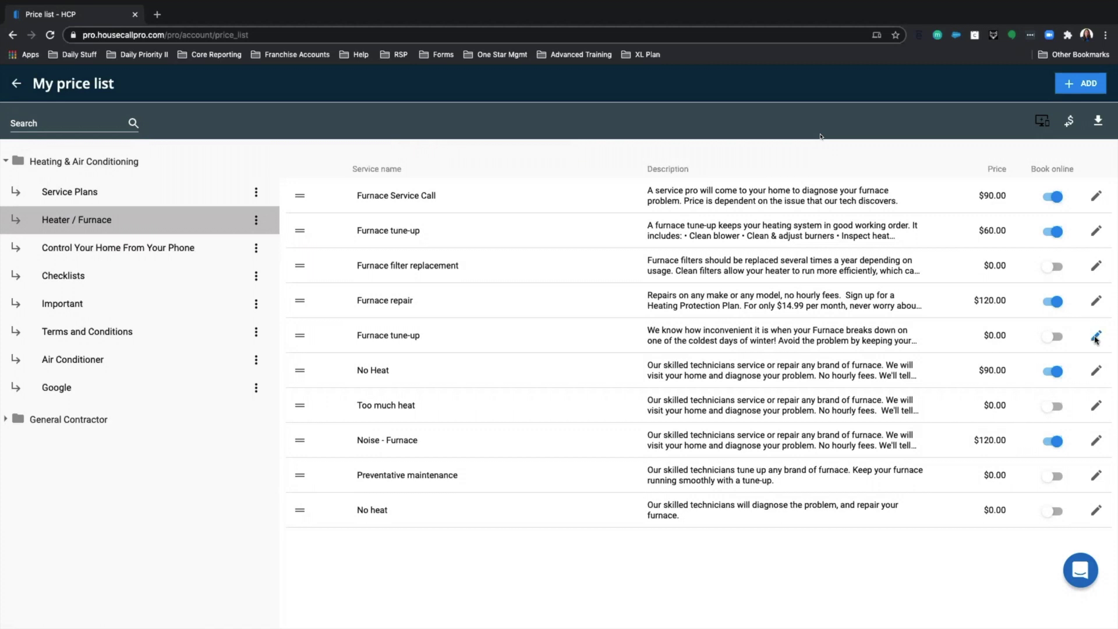
# - Edit the $0.00 Furnace tune-up item and set its price to $90.00
pyautogui.click(1096, 338)
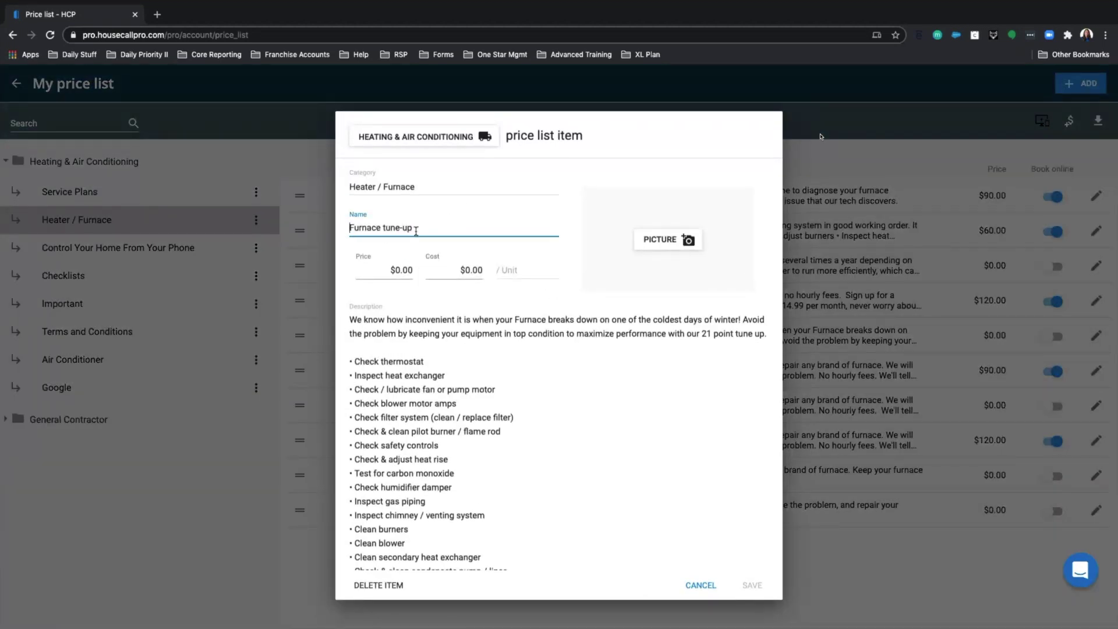
pyautogui.click(396, 271)
pyautogui.write('9')
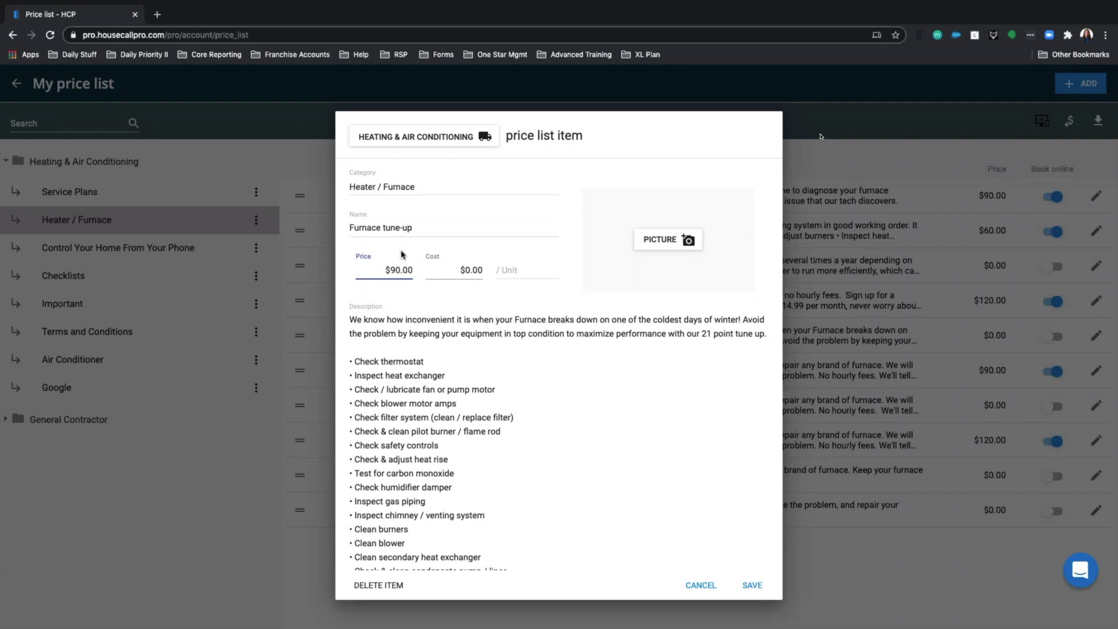
pyautogui.click(388, 272)
pyautogui.click(467, 271)
pyautogui.click(514, 272)
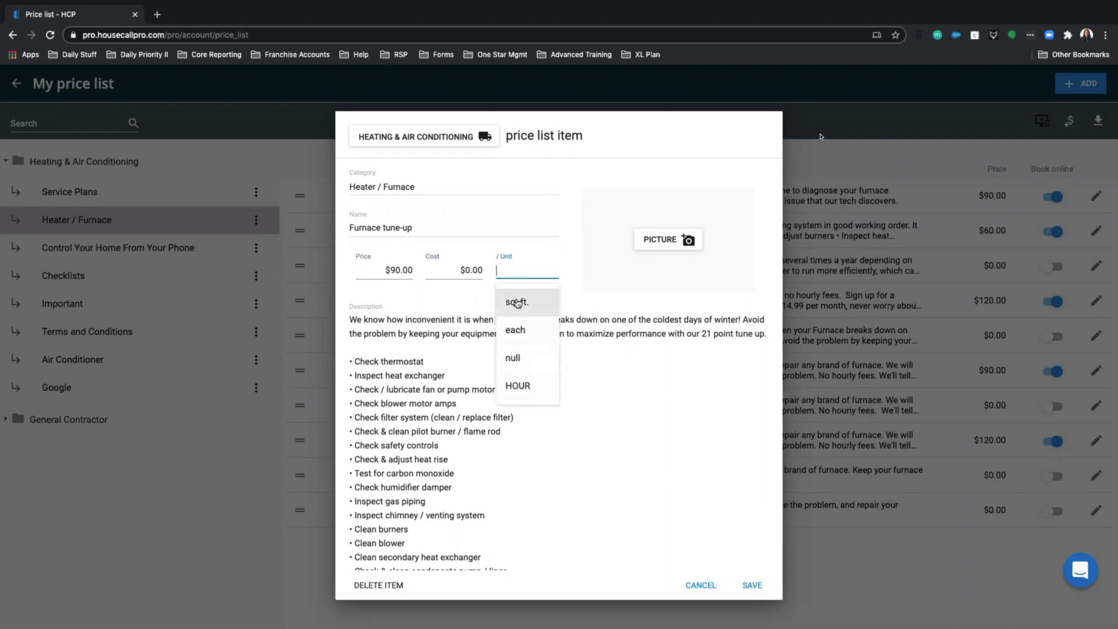
# - Delete the description lines from 'Check humidifier damper' through 'Camera inspection'
pyautogui.click(569, 243)
pyautogui.scroll(-3, 513, 409)
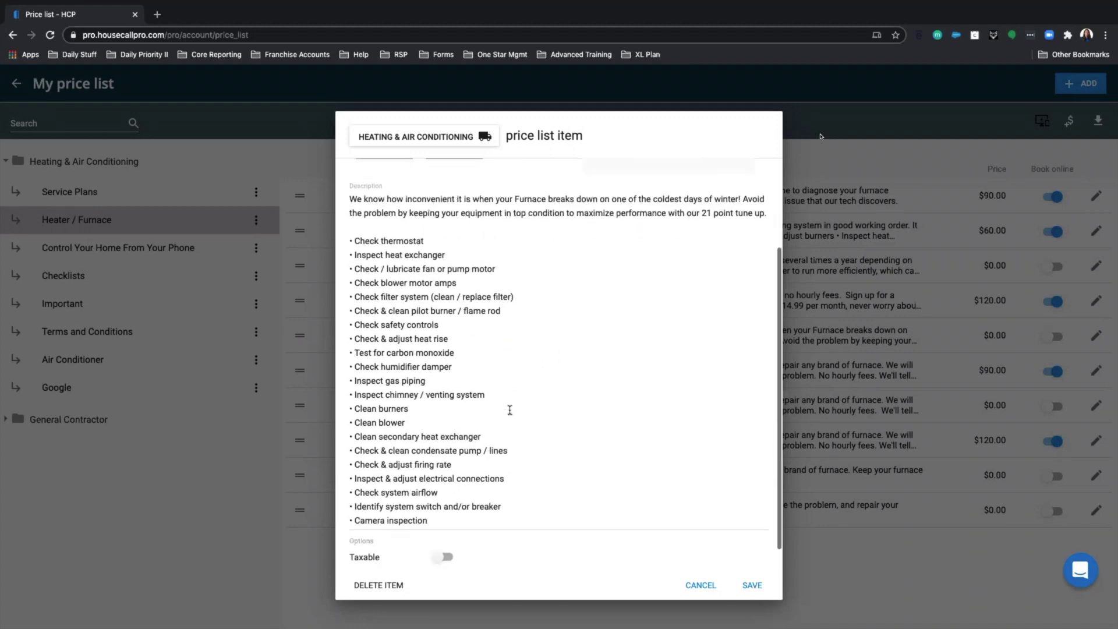
pyautogui.scroll(2, 407, 354)
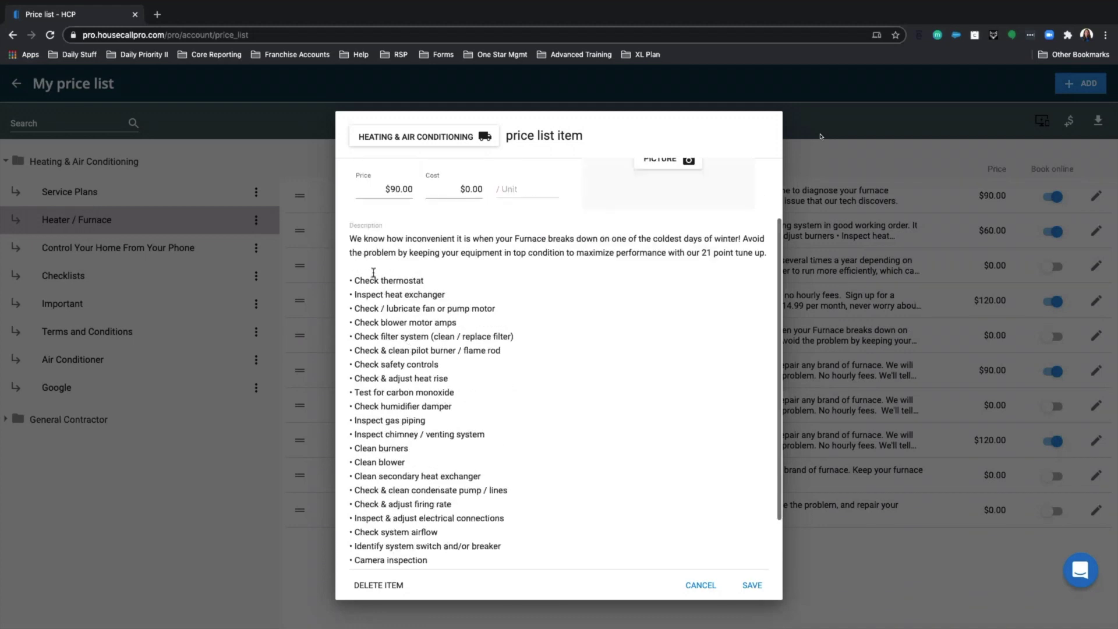
pyautogui.scroll(1, 384, 279)
pyautogui.scroll(-3, 434, 468)
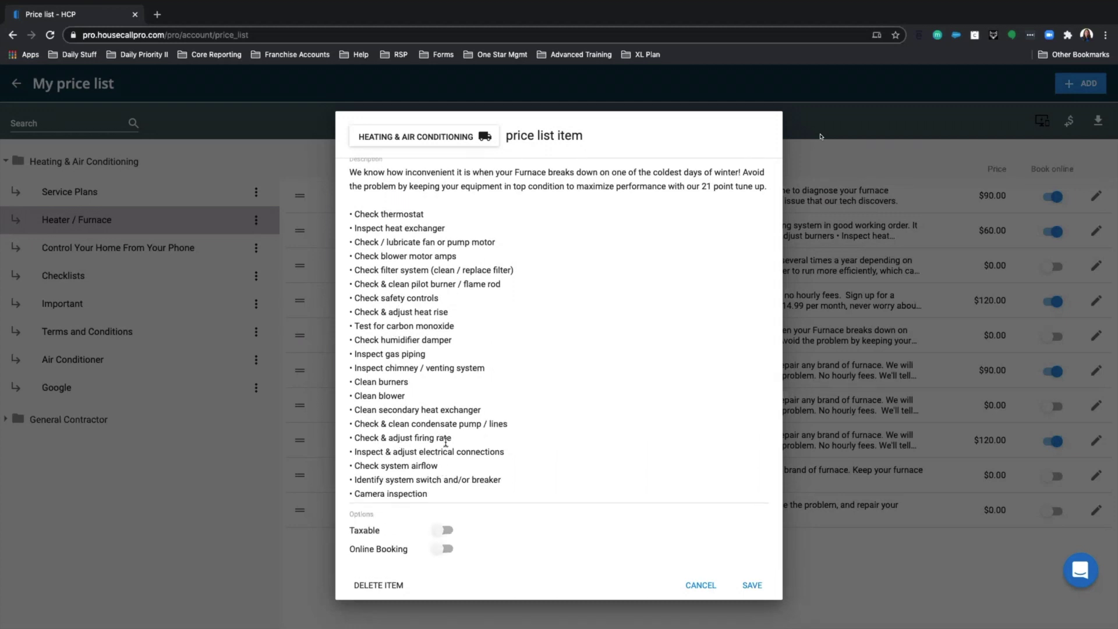
pyautogui.scroll(1, 393, 373)
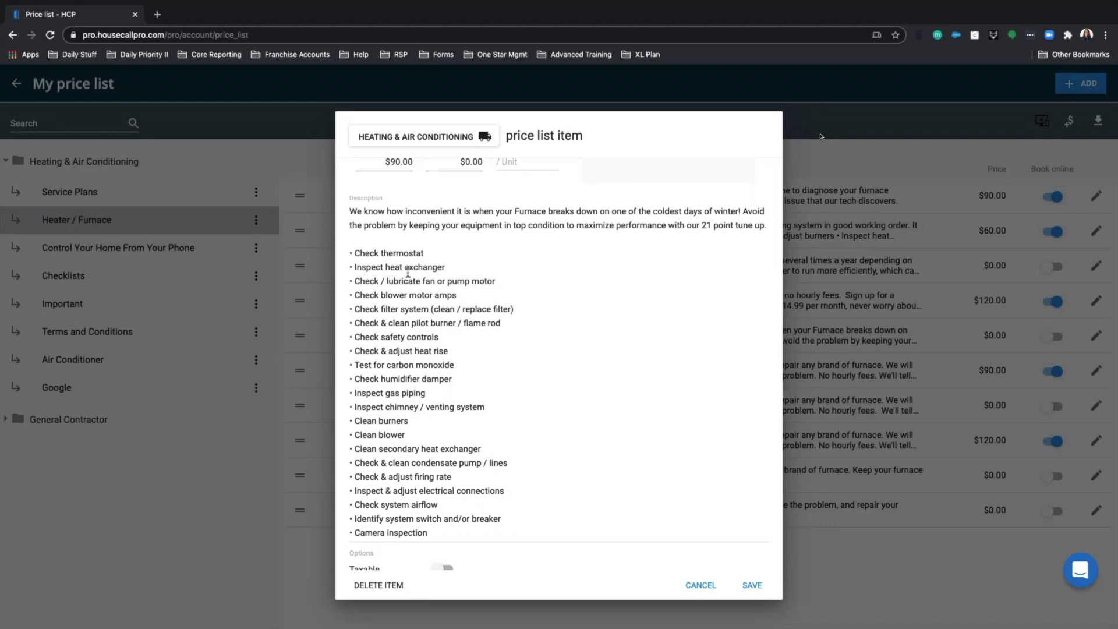
pyautogui.scroll(-1, 408, 272)
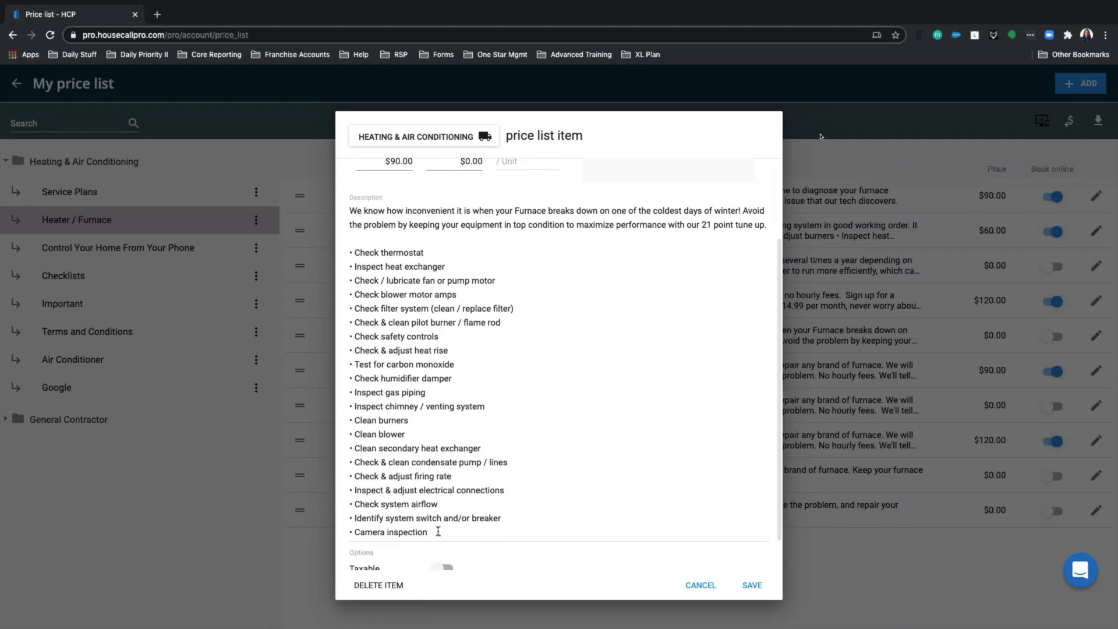
pyautogui.moveTo(346, 441); pyautogui.dragTo(345, 385)
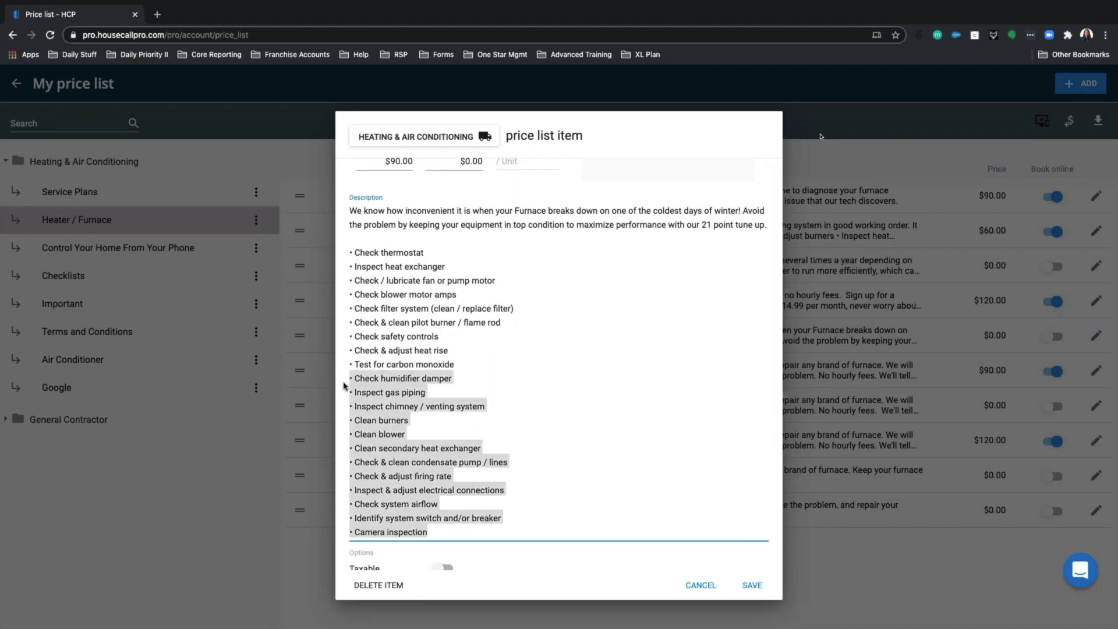
pyautogui.press('BackSpace')
# - Add the closing line 'Pricing will be determined on site.' to the description
pyautogui.press('Return')
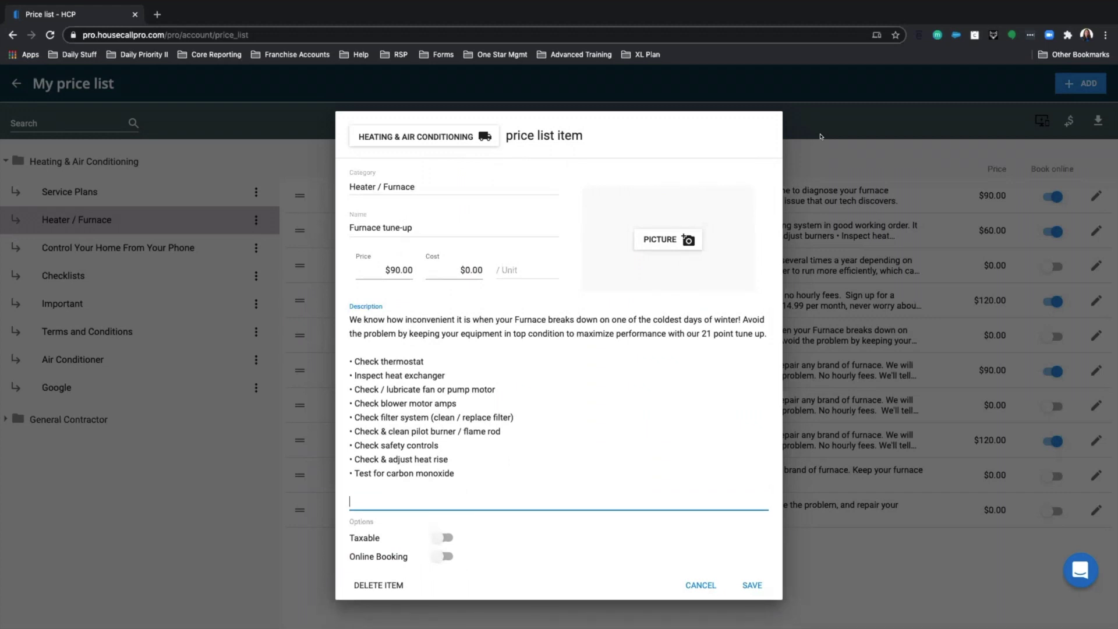
pyautogui.write('pRi')
pyautogui.press('BackSpace')
pyautogui.press('BackSpace')
pyautogui.press('BackSpace')
pyautogui.write('Pricing will be determined on site.')
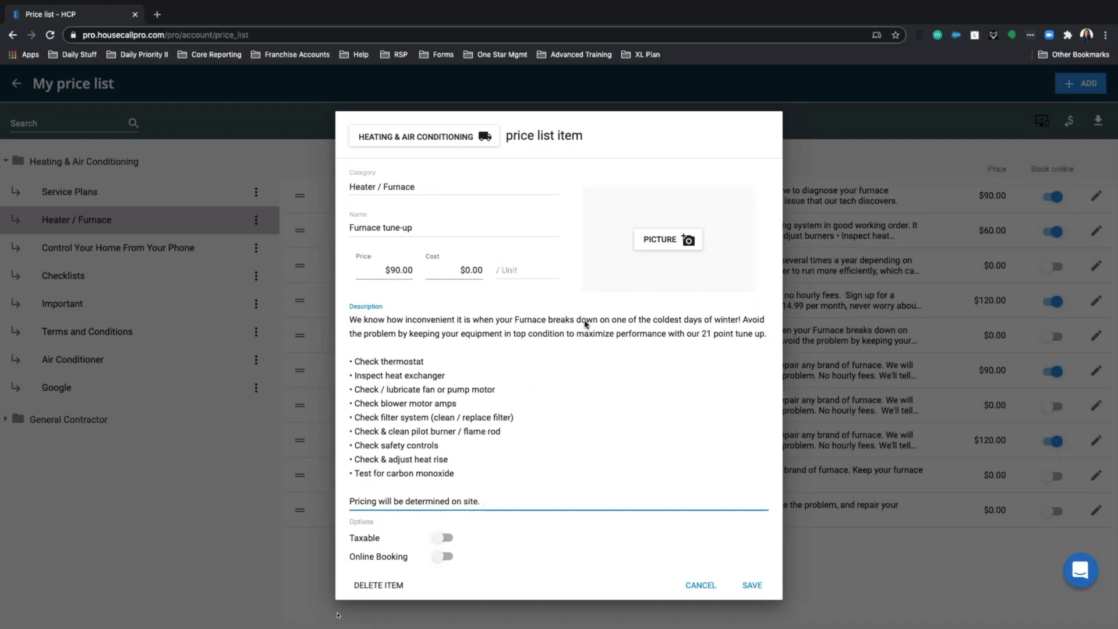
pyautogui.scroll(-1, 519, 432)
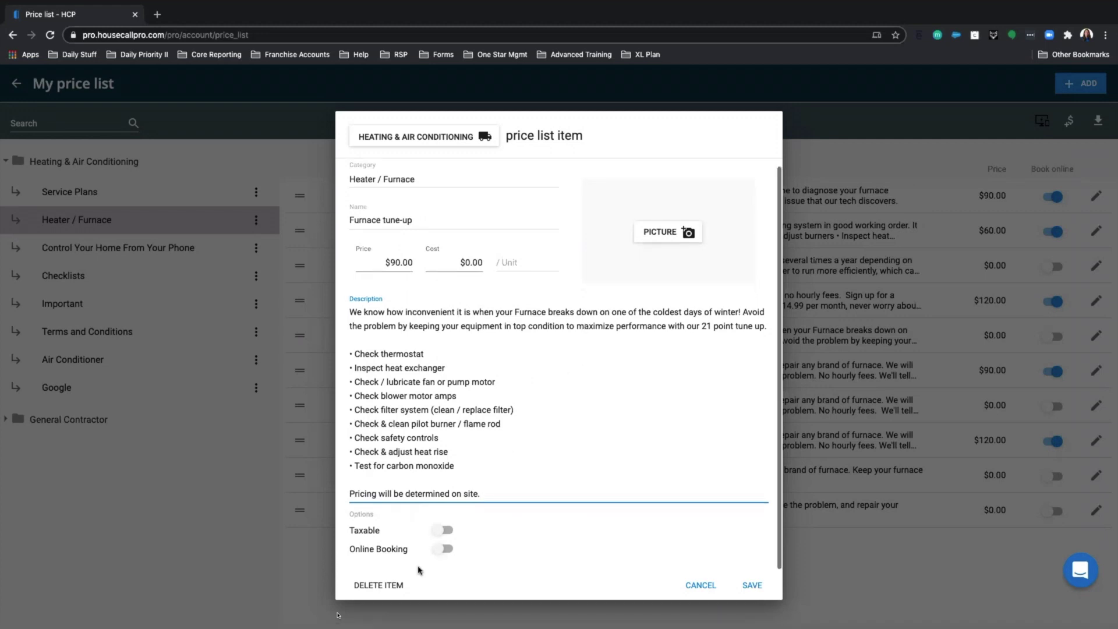
# - Turn on Taxable and Online Booking for the Furnace tune-up item
pyautogui.click(435, 534)
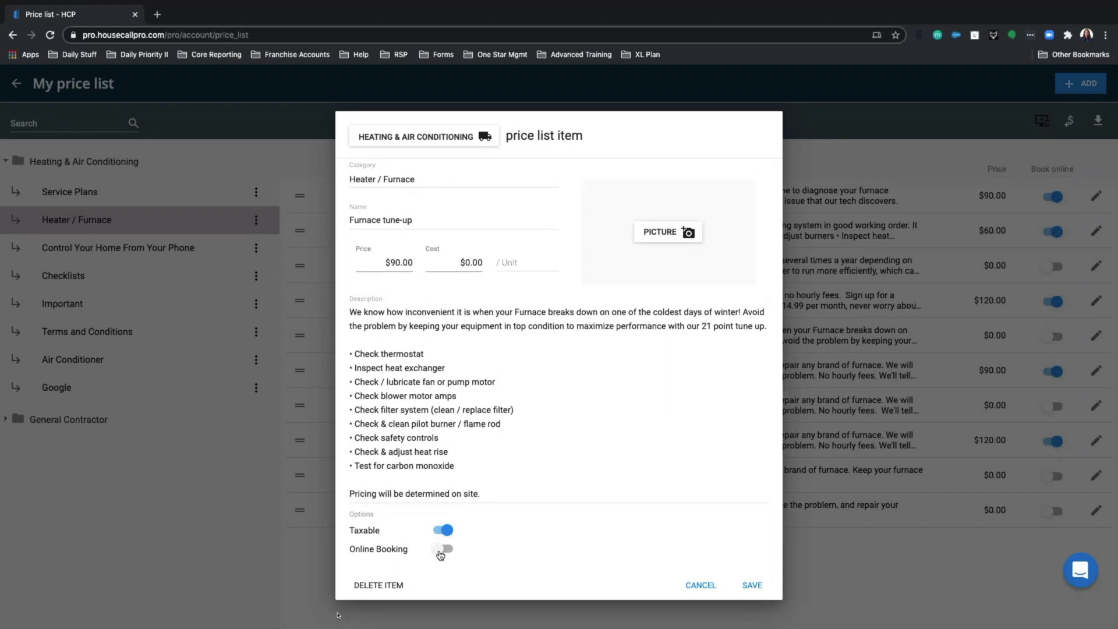
pyautogui.click(441, 551)
# - Save the Furnace tune-up item at $90, browse the industry list without adding any, and reopen the Add menu
pyautogui.click(751, 589)
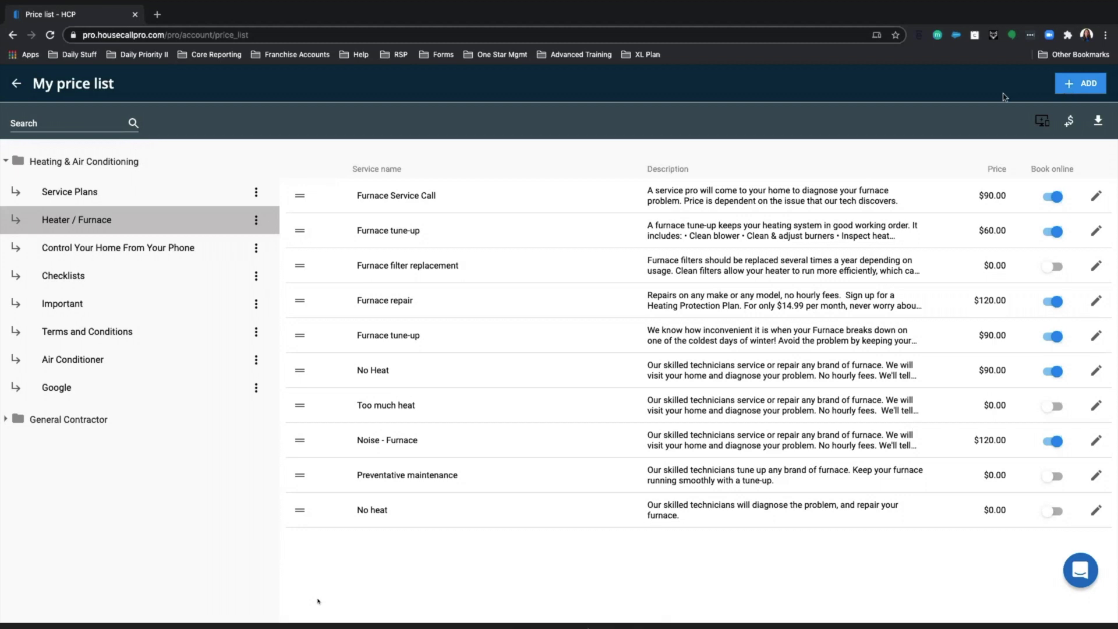
pyautogui.click(1084, 87)
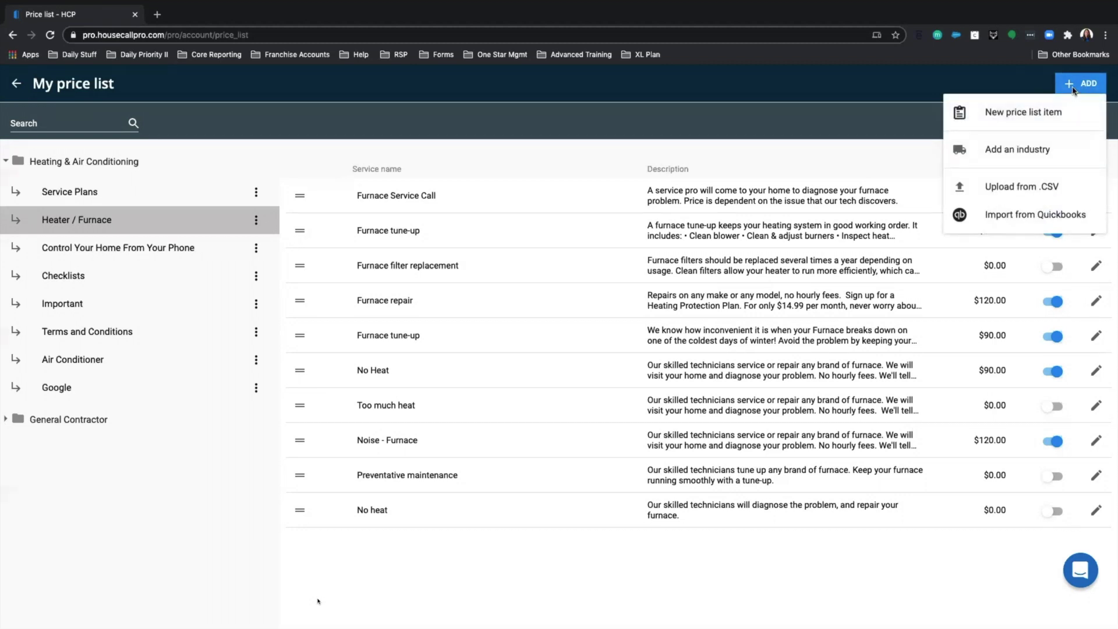
pyautogui.click(997, 152)
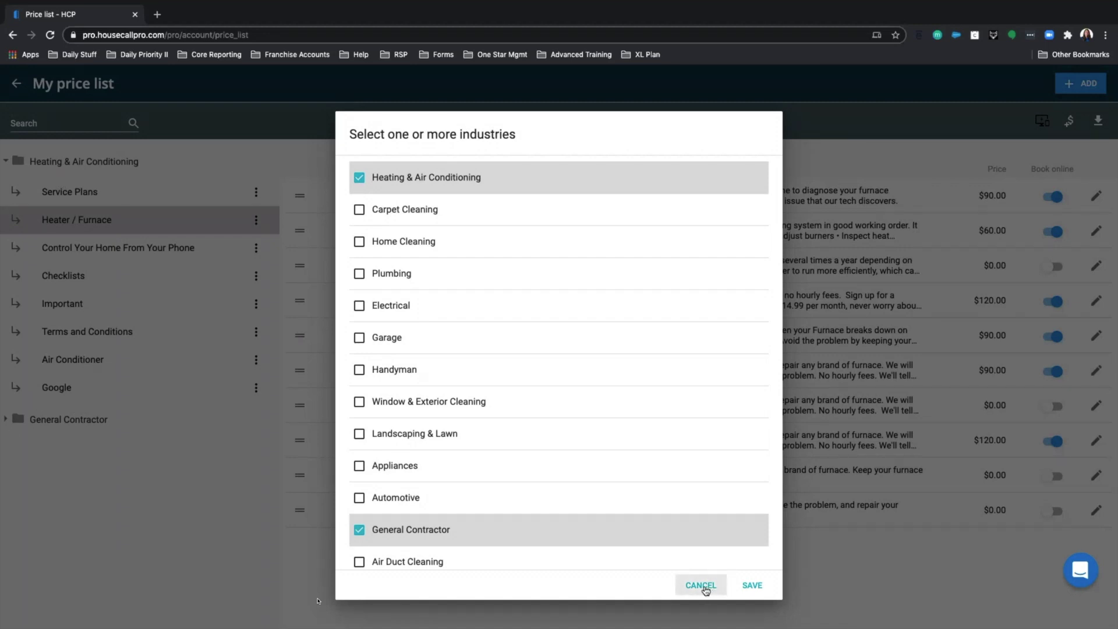
pyautogui.click(703, 585)
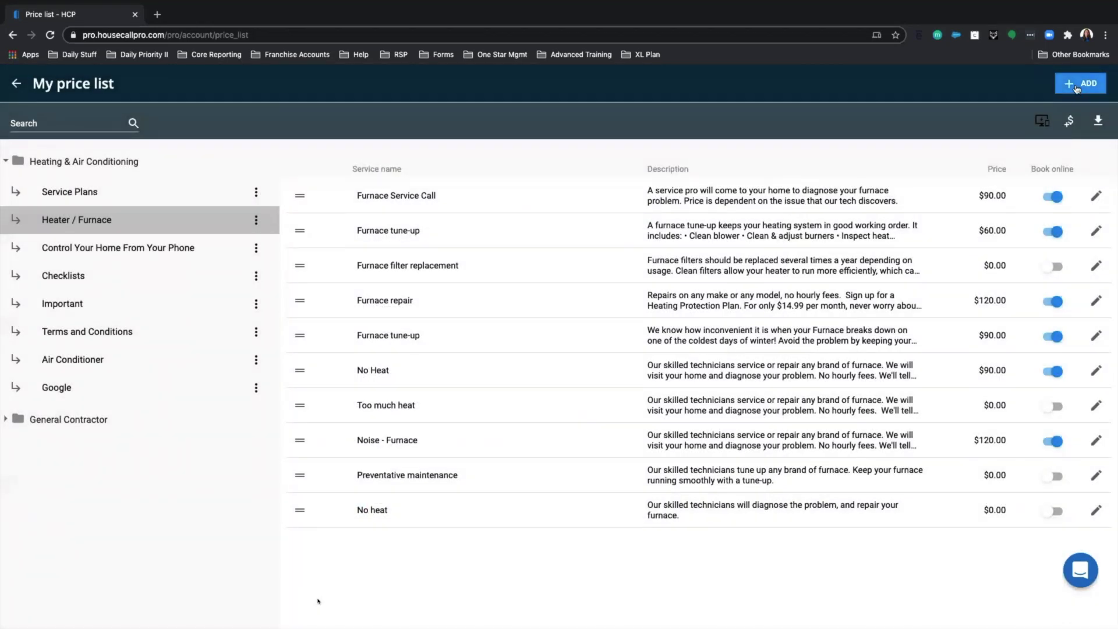
pyautogui.click(1077, 87)
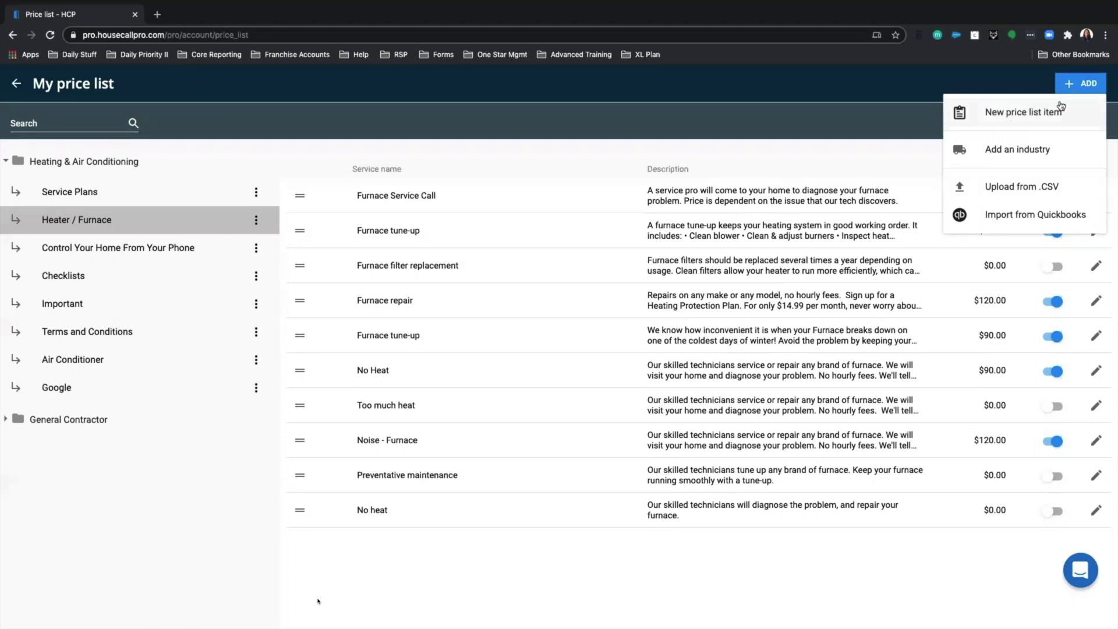
pyautogui.click(1026, 118)
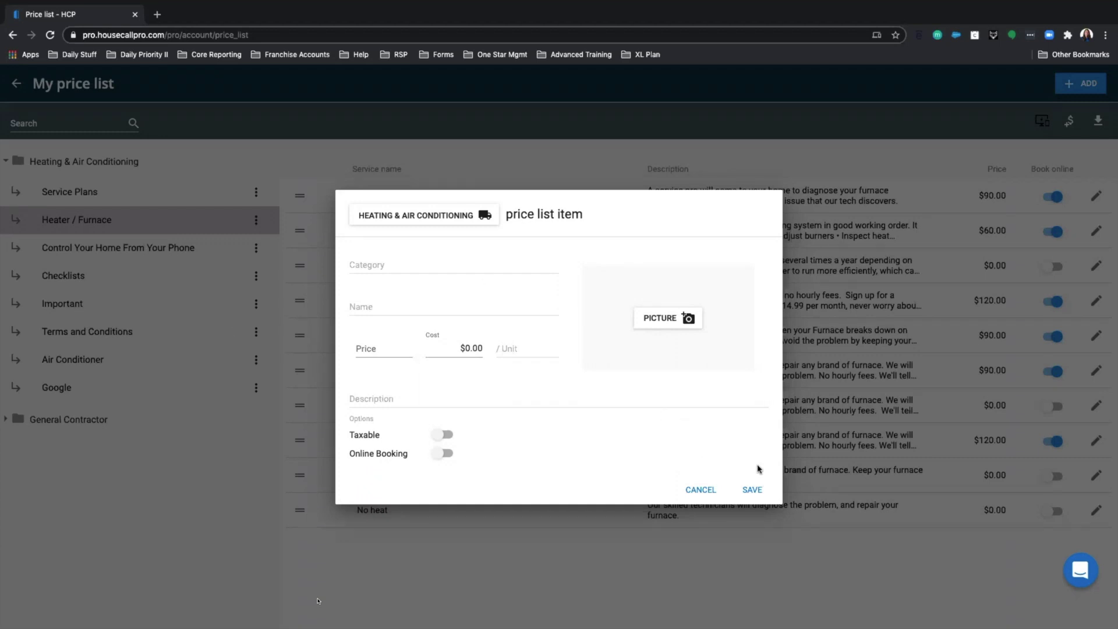
pyautogui.click(708, 489)
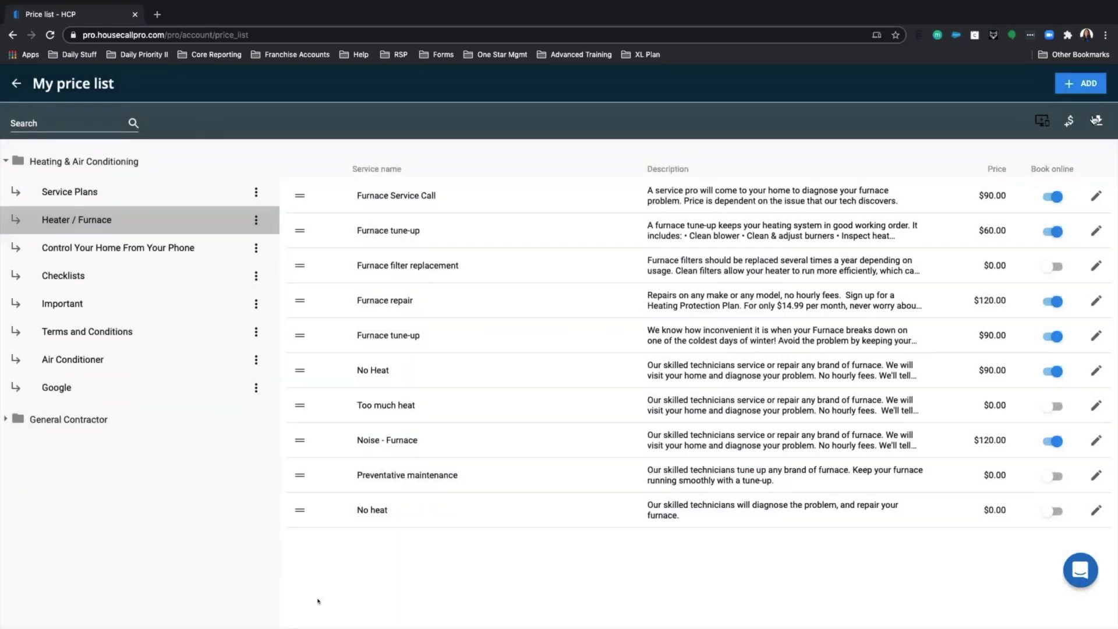
pyautogui.click(1076, 86)
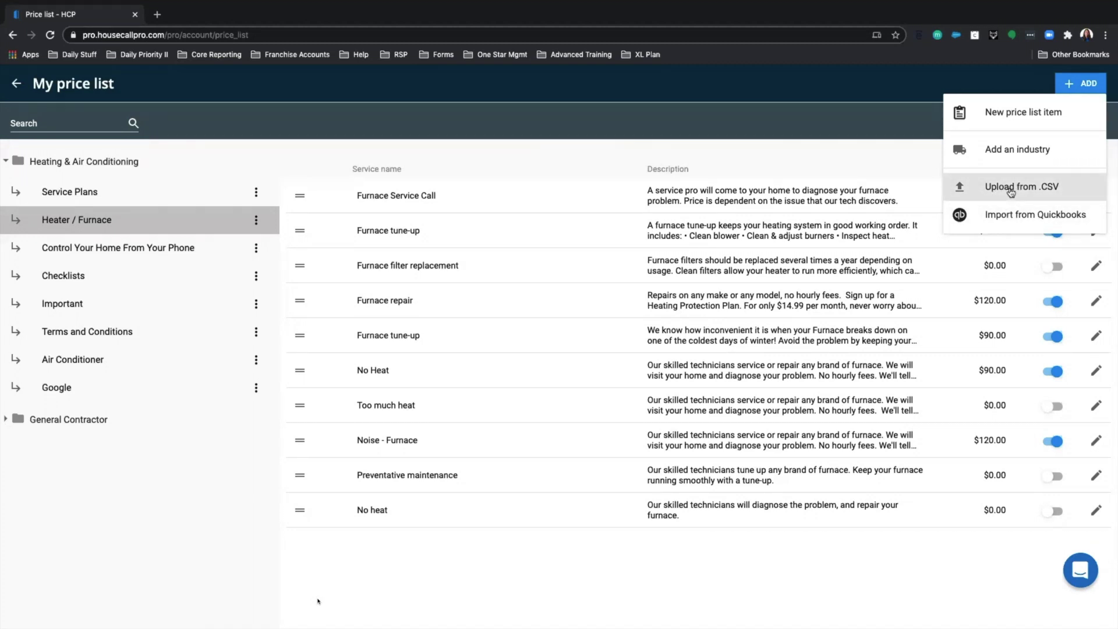
# - Bring up the Import Price List dialog for a .CSV upload, with the Zoom chat opened
pyautogui.click(1000, 188)
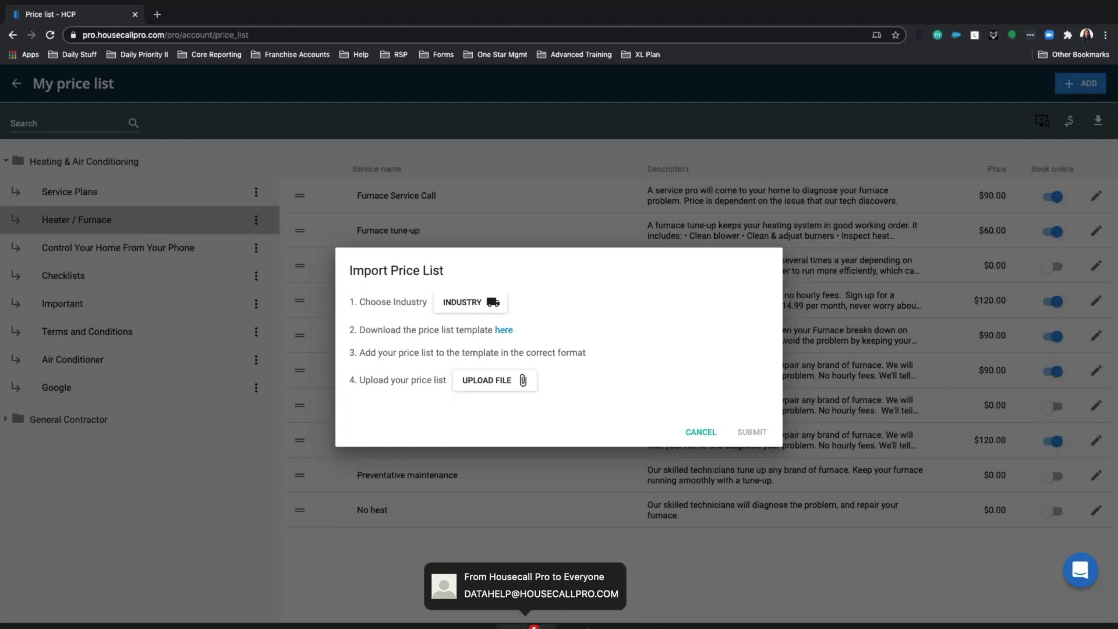
pyautogui.click(526, 627)
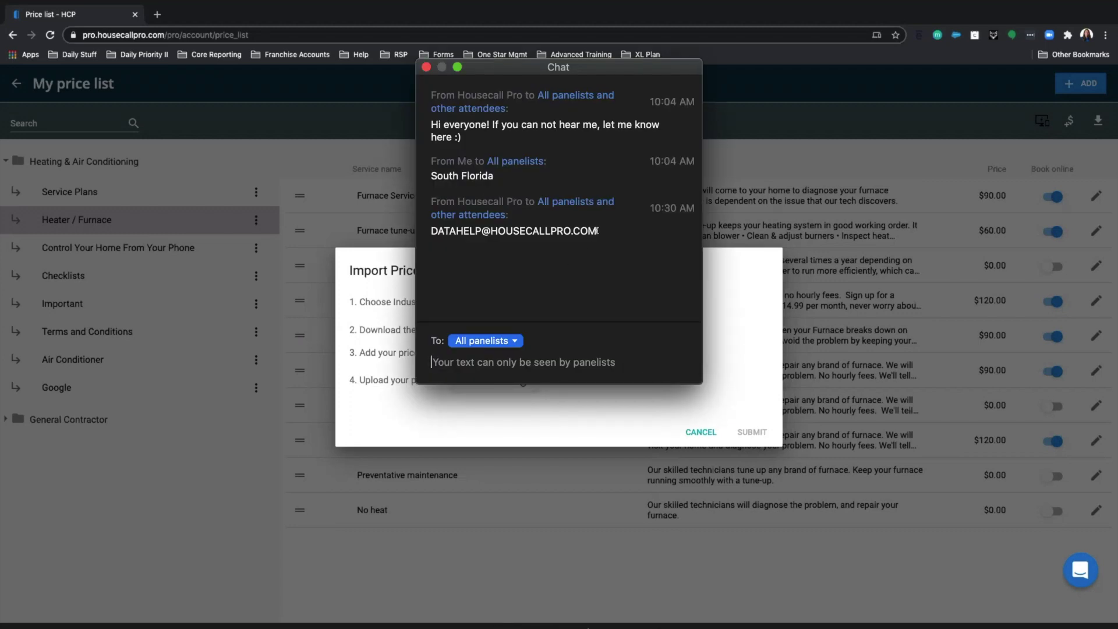
# - Copy the support e-mail address from the Zoom chat message, then close the chat
pyautogui.moveTo(582, 231); pyautogui.dragTo(428, 225)
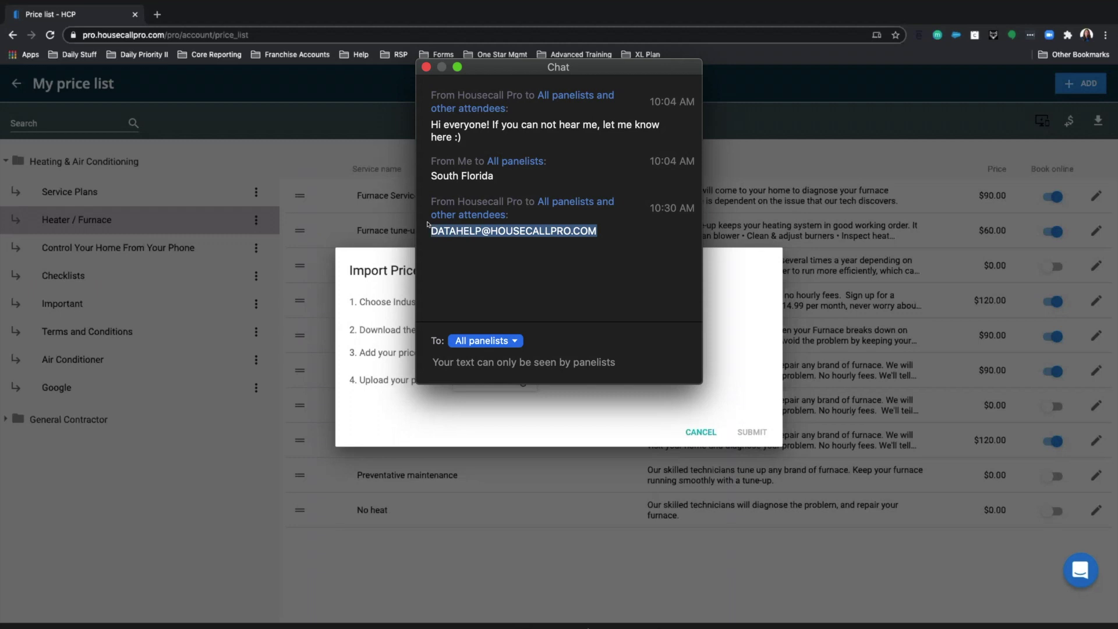
pyautogui.rightClick(453, 231)
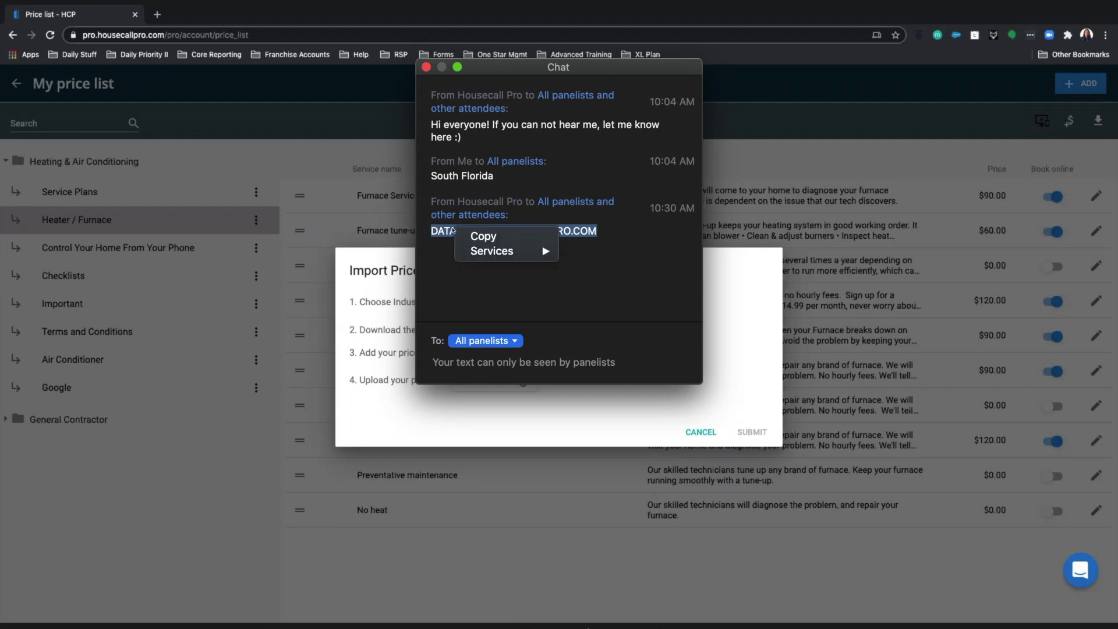
pyautogui.click(466, 236)
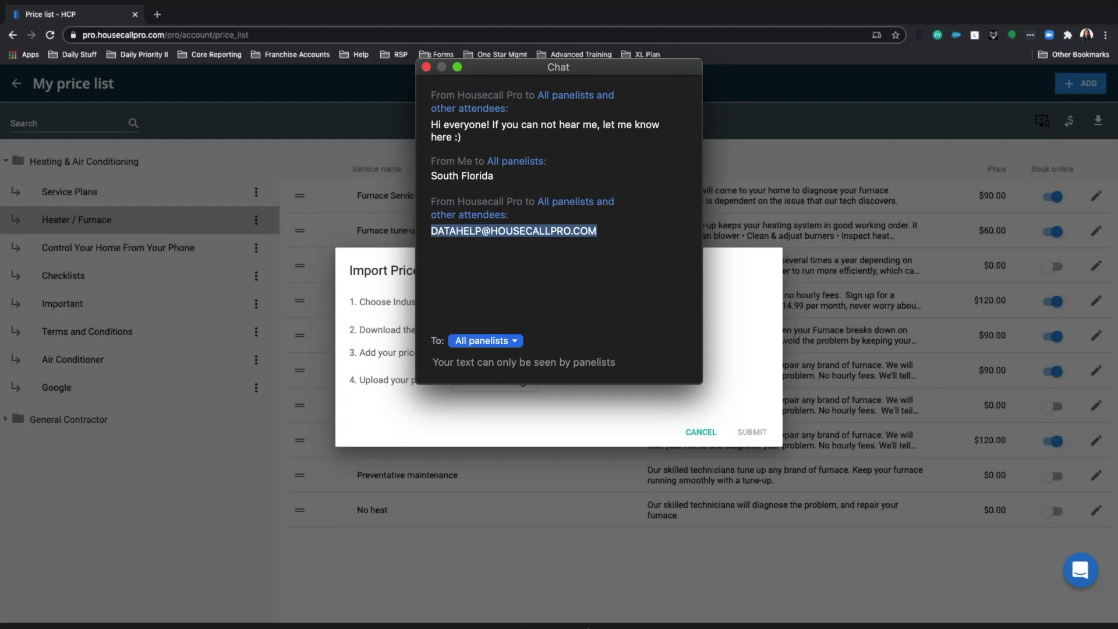
pyautogui.click(426, 67)
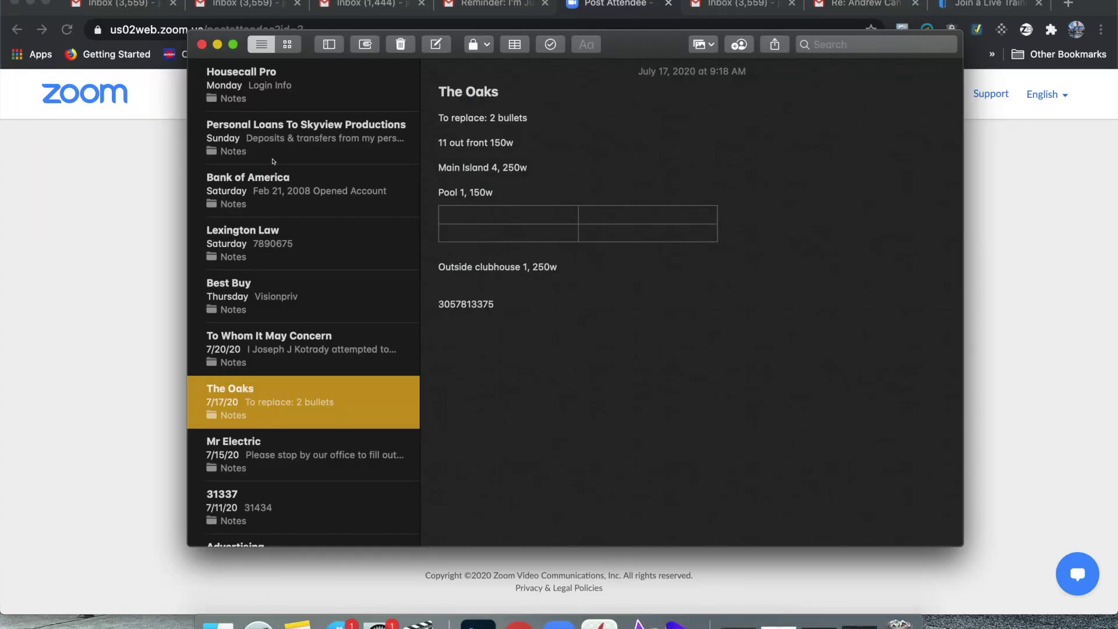
# - Paste the support e-mail address on a new last line of the Housecall Pro note, then close Notes
pyautogui.click(276, 89)
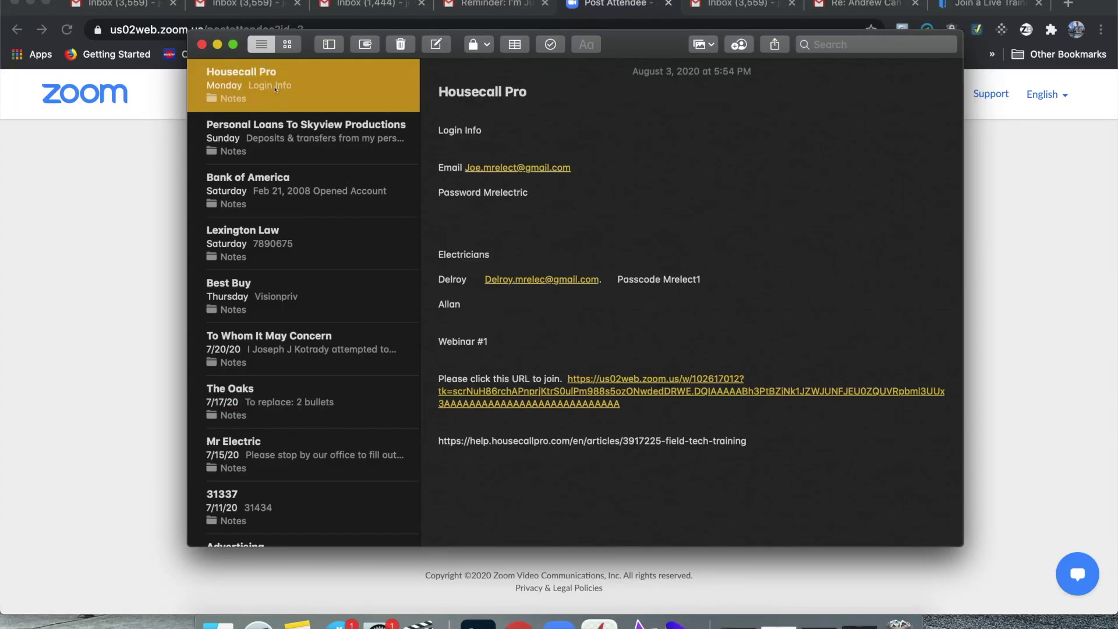
pyautogui.click(474, 464)
pyautogui.press('Return')
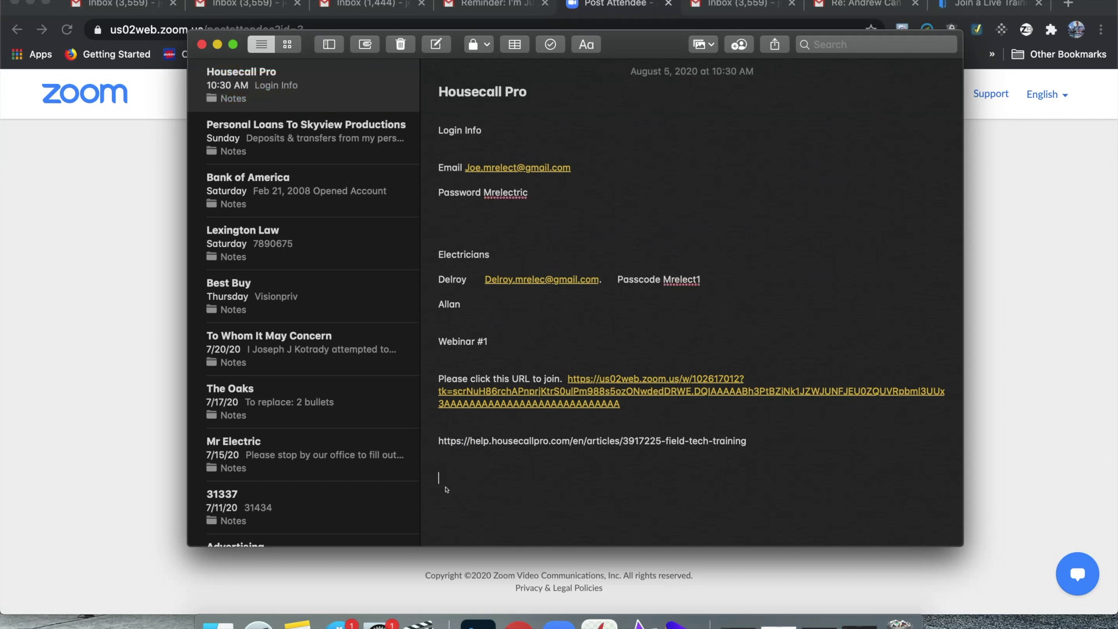
pyautogui.rightClick(446, 485)
pyautogui.click(478, 342)
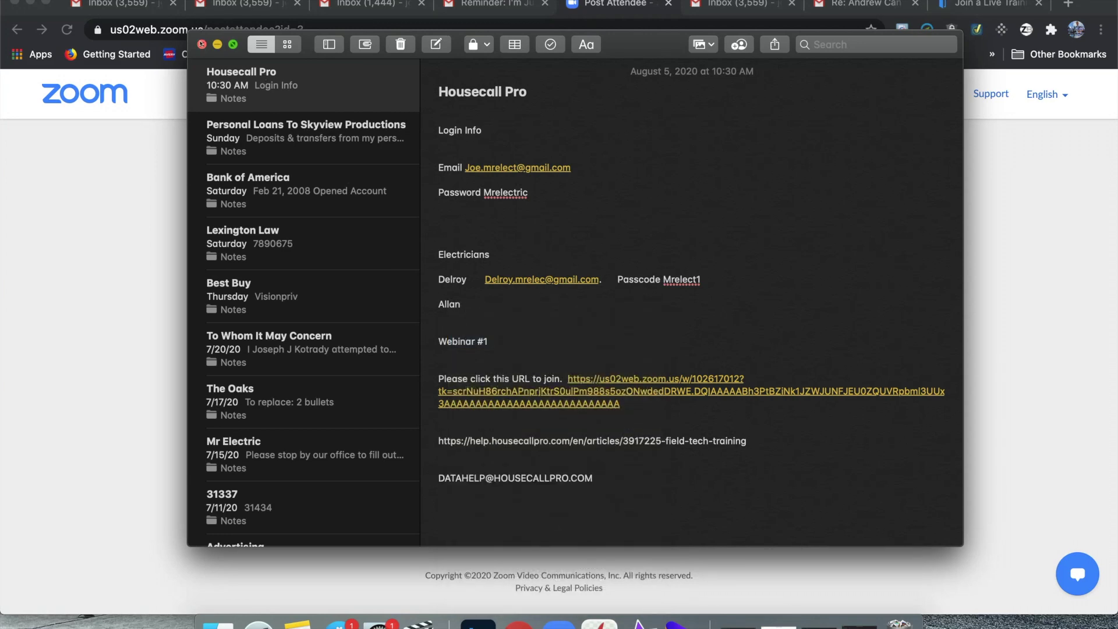
pyautogui.click(202, 44)
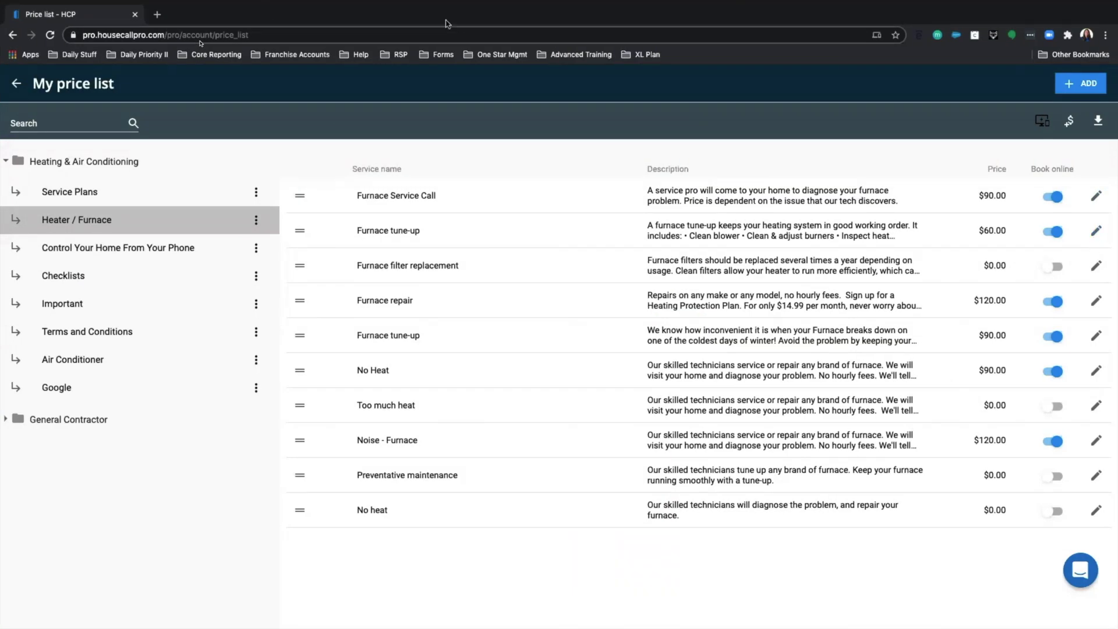
pyautogui.click(1085, 84)
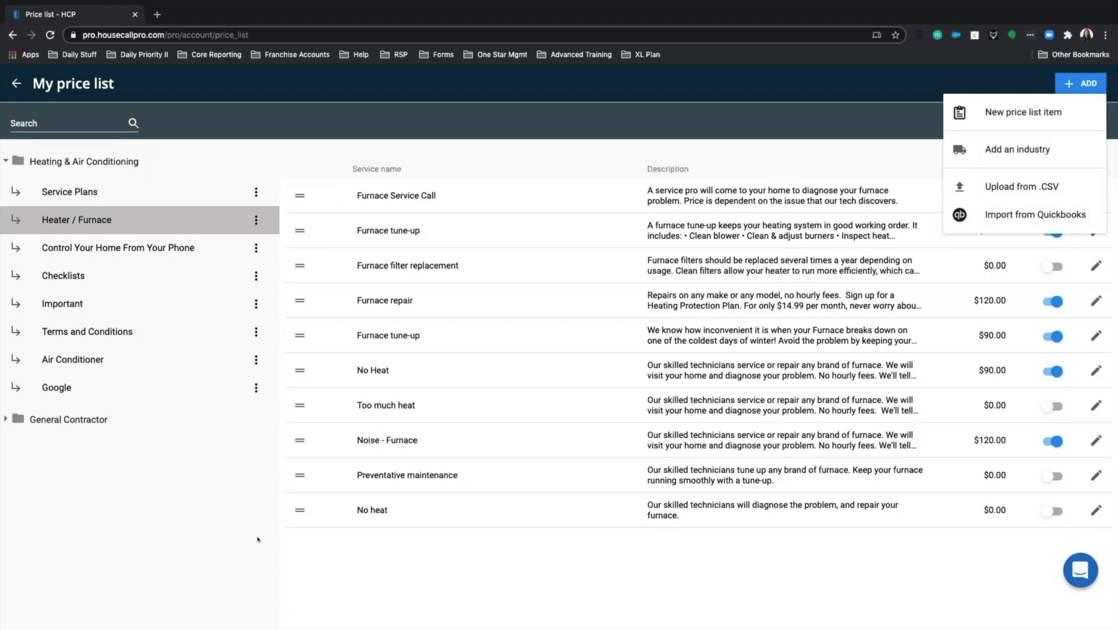
# - Dismiss the price list's ADD options without choosing one and go back to Settings
pyautogui.click(1079, 86)
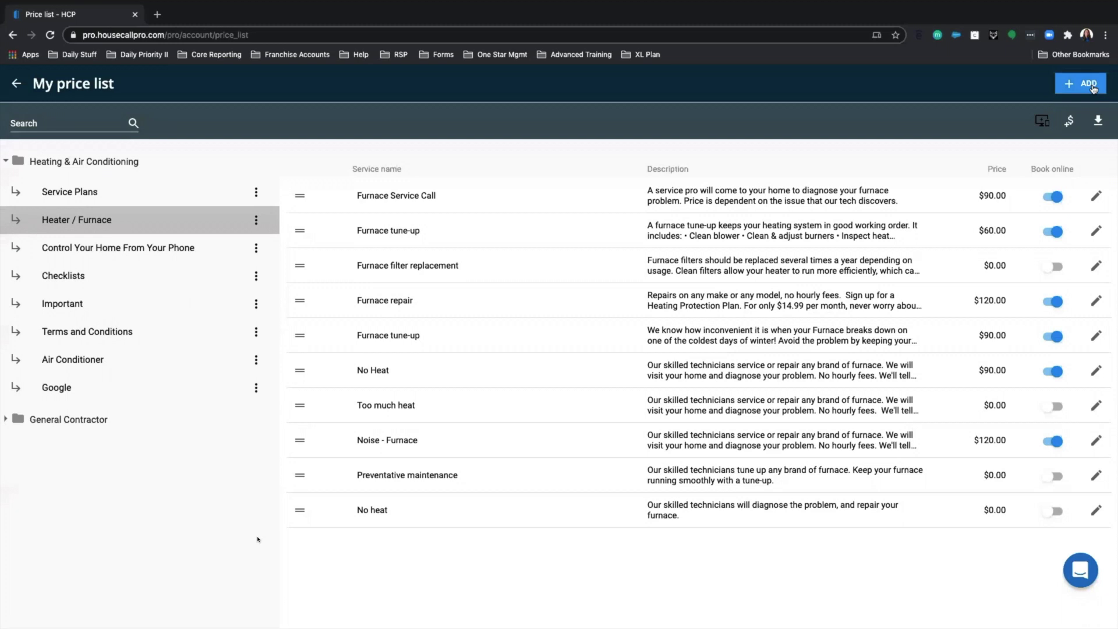
pyautogui.click(1076, 88)
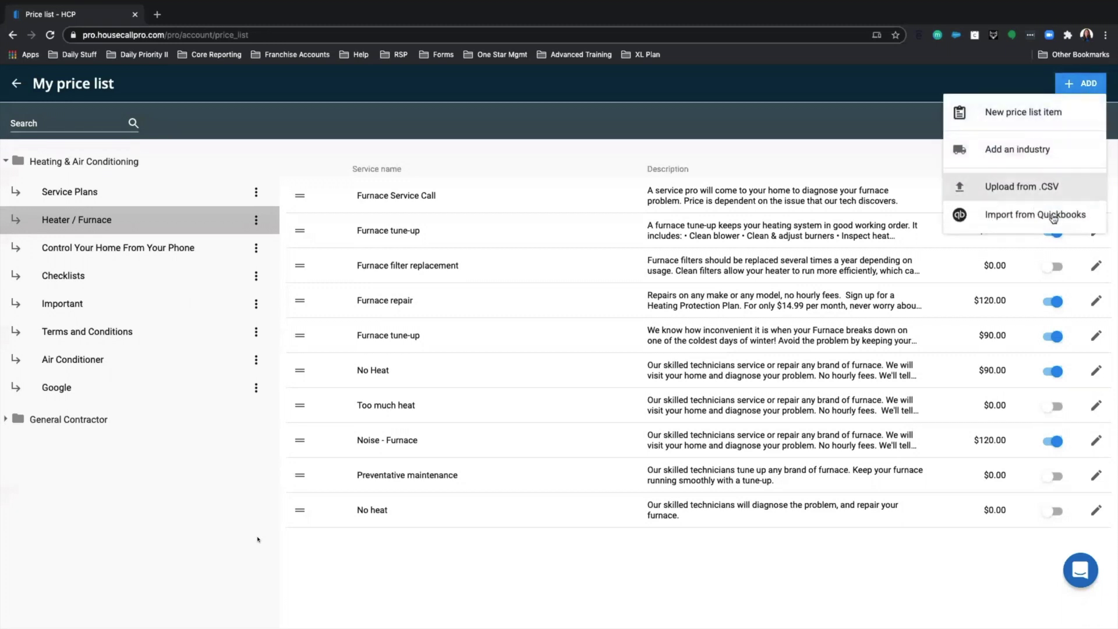
pyautogui.click(978, 81)
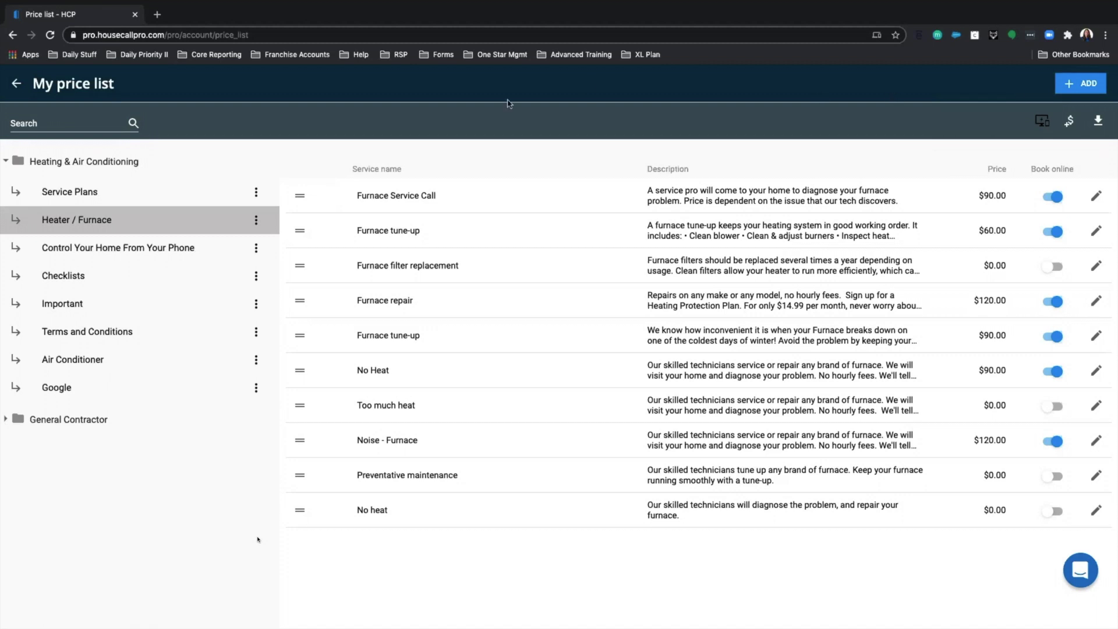
pyautogui.click(17, 87)
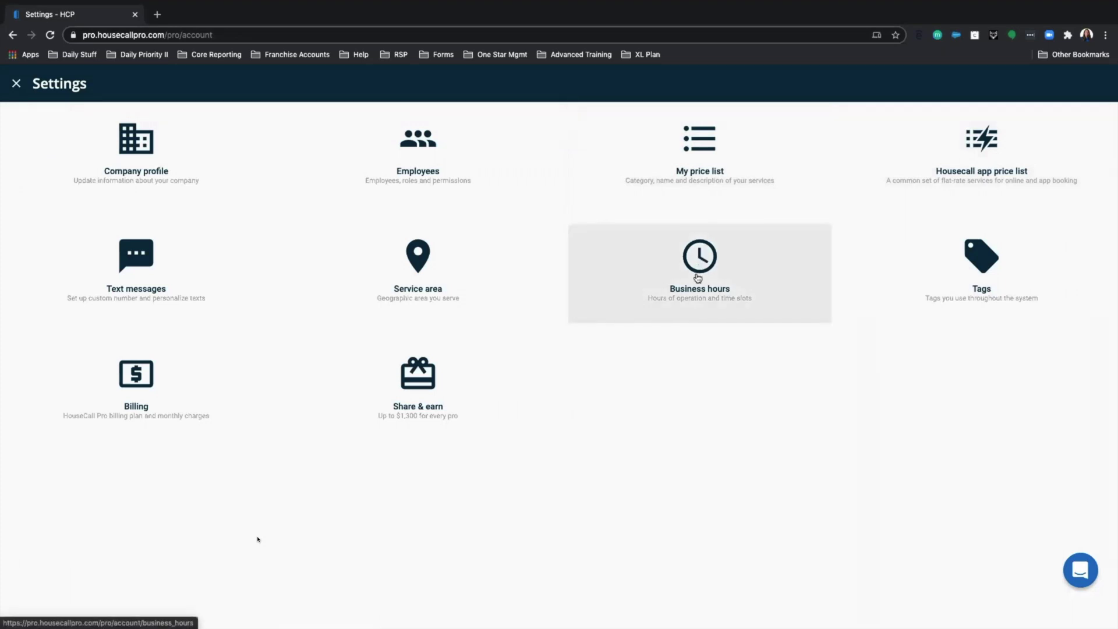
# - Open Business hours and delete the weekend 8:00 am–3:00 pm row, keeping midnight–11:30 pm weekdays
pyautogui.click(699, 277)
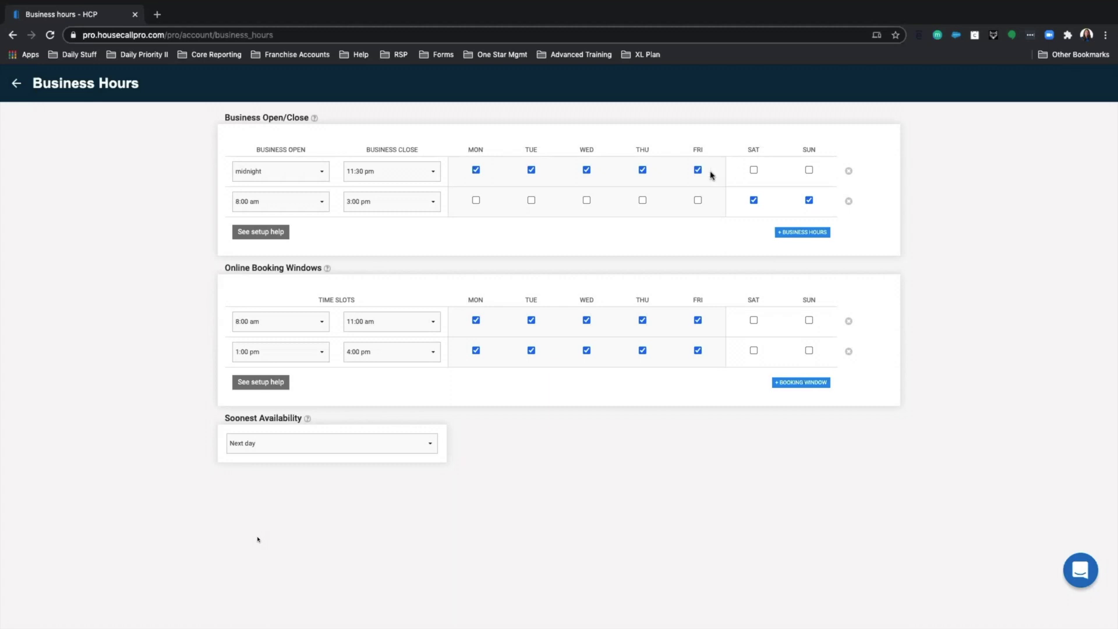
pyautogui.click(271, 177)
pyautogui.click(256, 174)
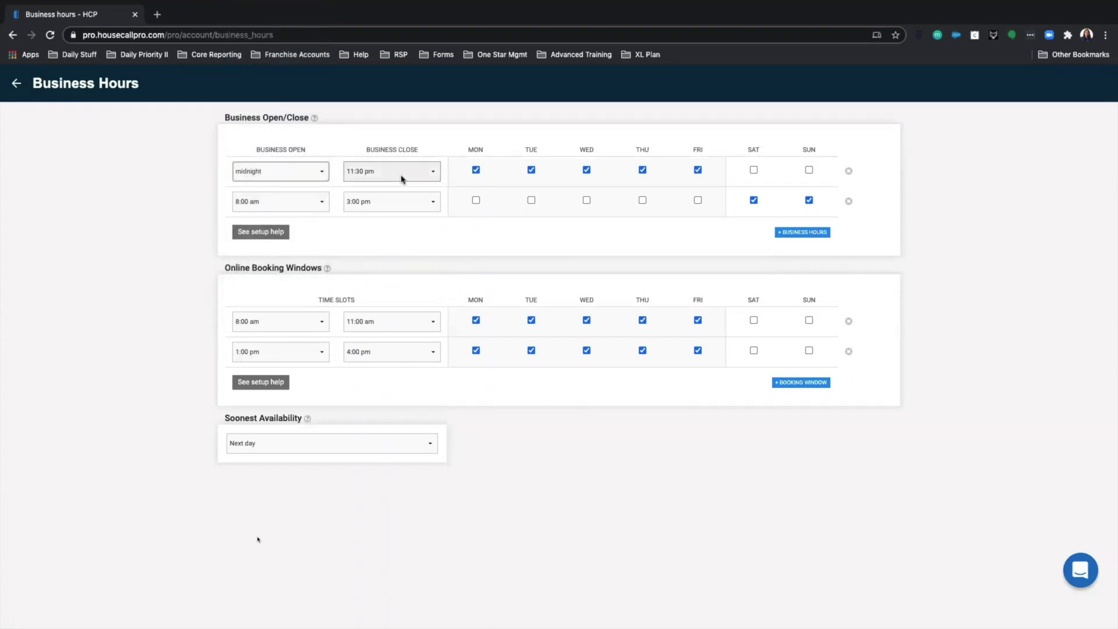
pyautogui.click(849, 201)
# - Change the weekday business hours to open 8:00 am and close 6:00 pm
pyautogui.click(322, 178)
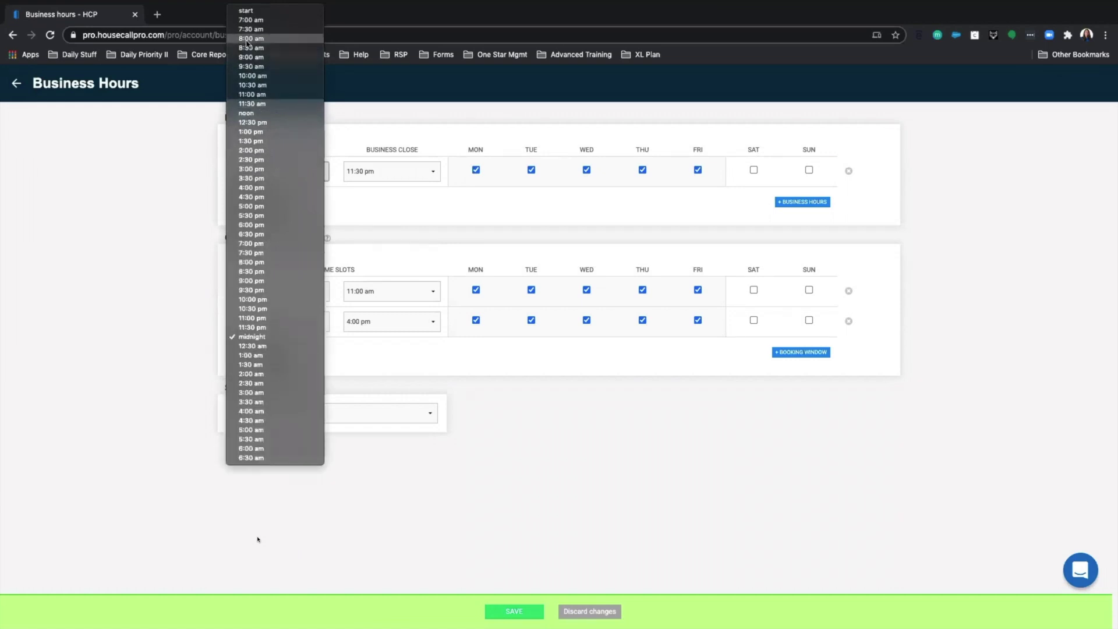
pyautogui.click(246, 39)
pyautogui.click(367, 172)
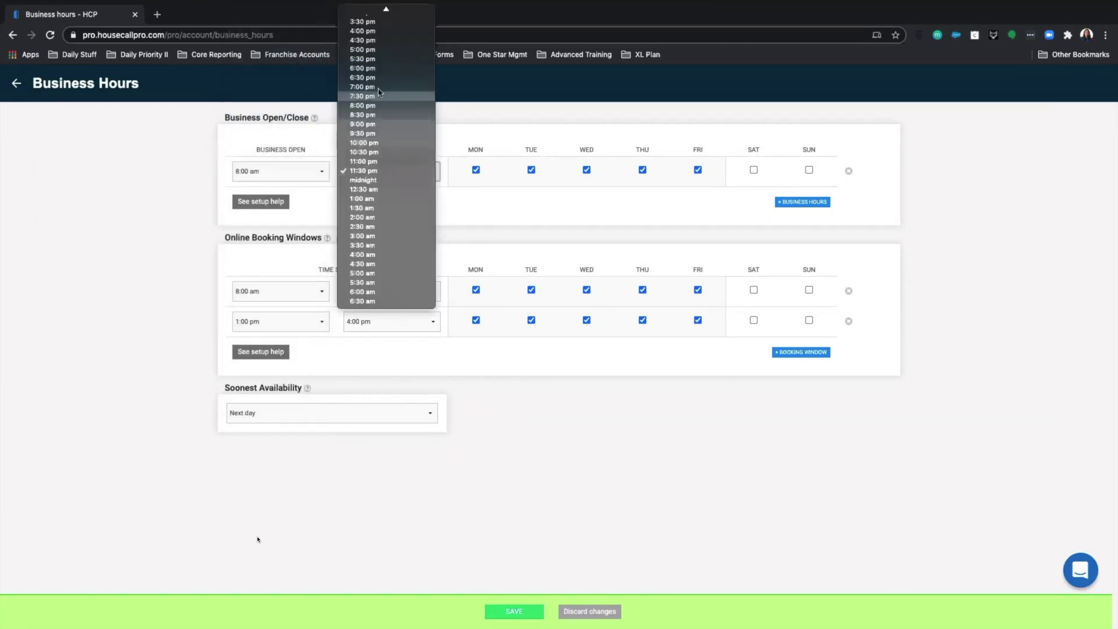
pyautogui.click(364, 68)
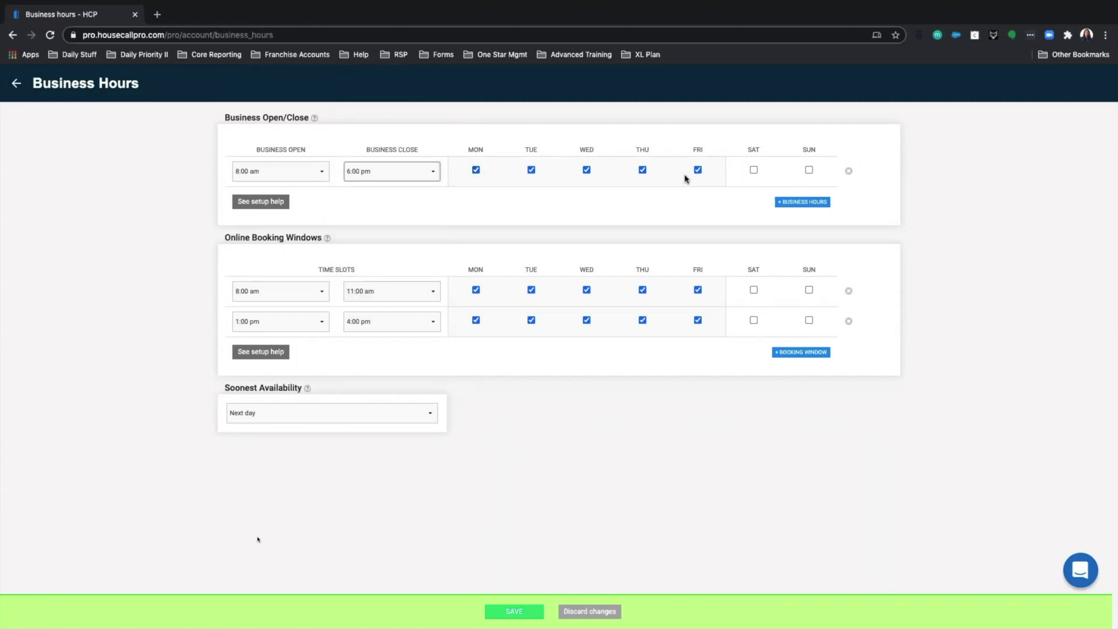
# - Add a second hours row from 10:00 am to 5:00 pm applying to Saturday only
pyautogui.click(802, 204)
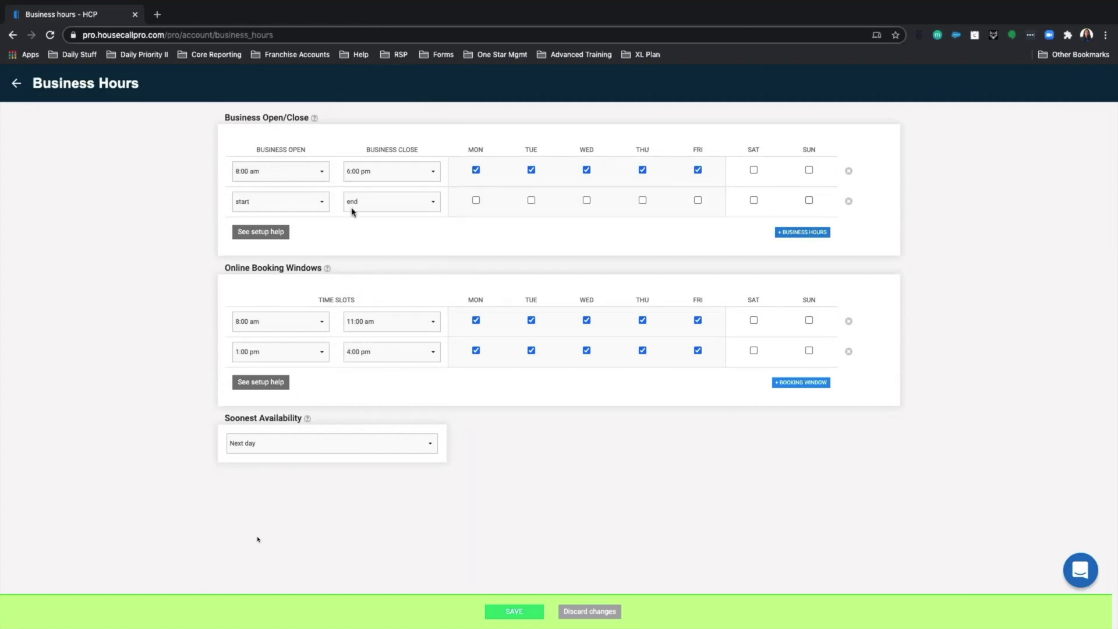
pyautogui.click(292, 208)
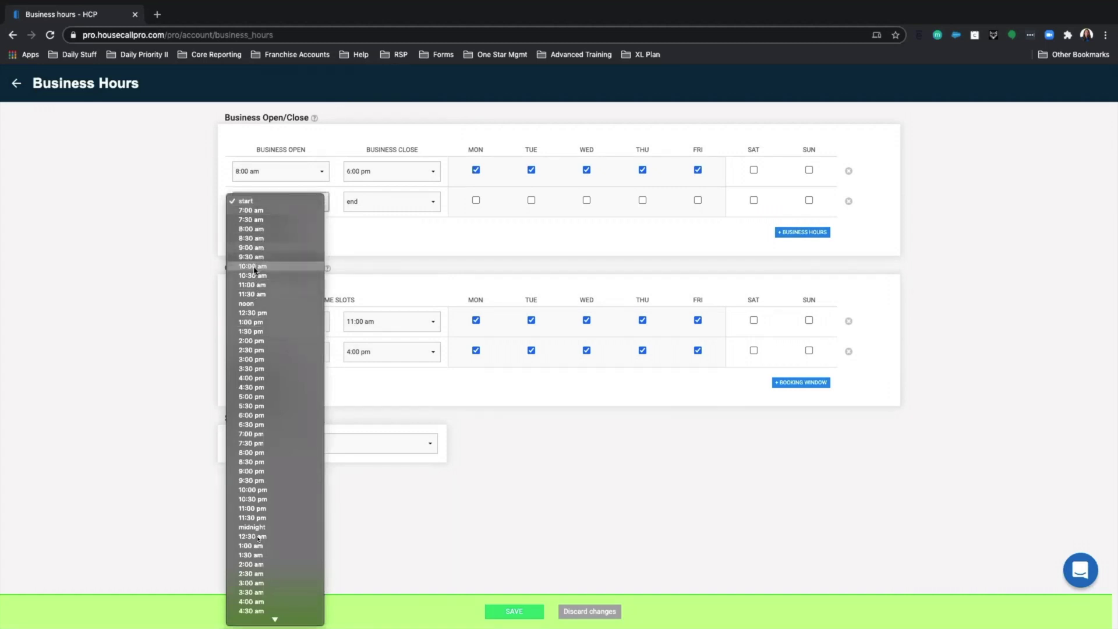
pyautogui.click(384, 202)
pyautogui.click(761, 207)
pyautogui.click(754, 202)
pyautogui.click(809, 201)
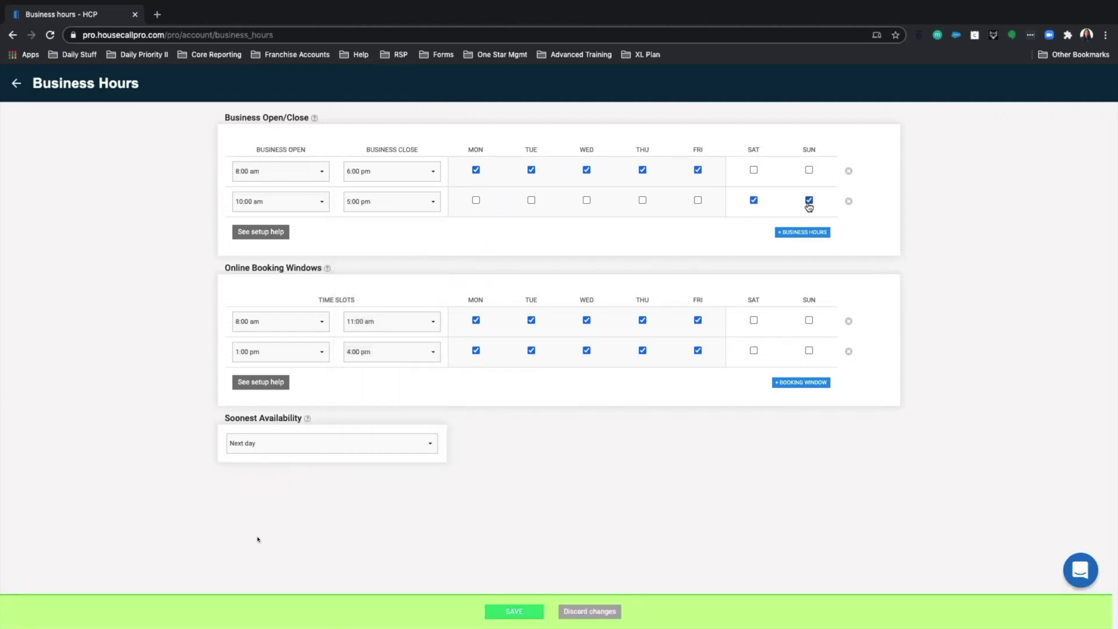
pyautogui.click(809, 202)
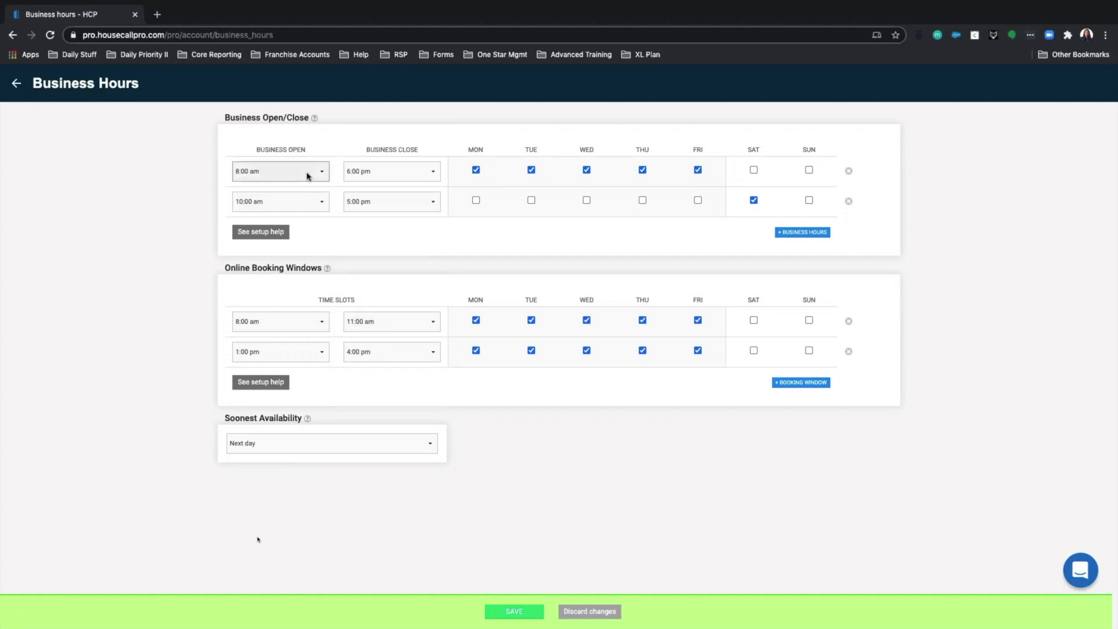
# - End the first booking window at 6:00 pm and delete the 1:00 pm–4:00 pm window
pyautogui.click(410, 333)
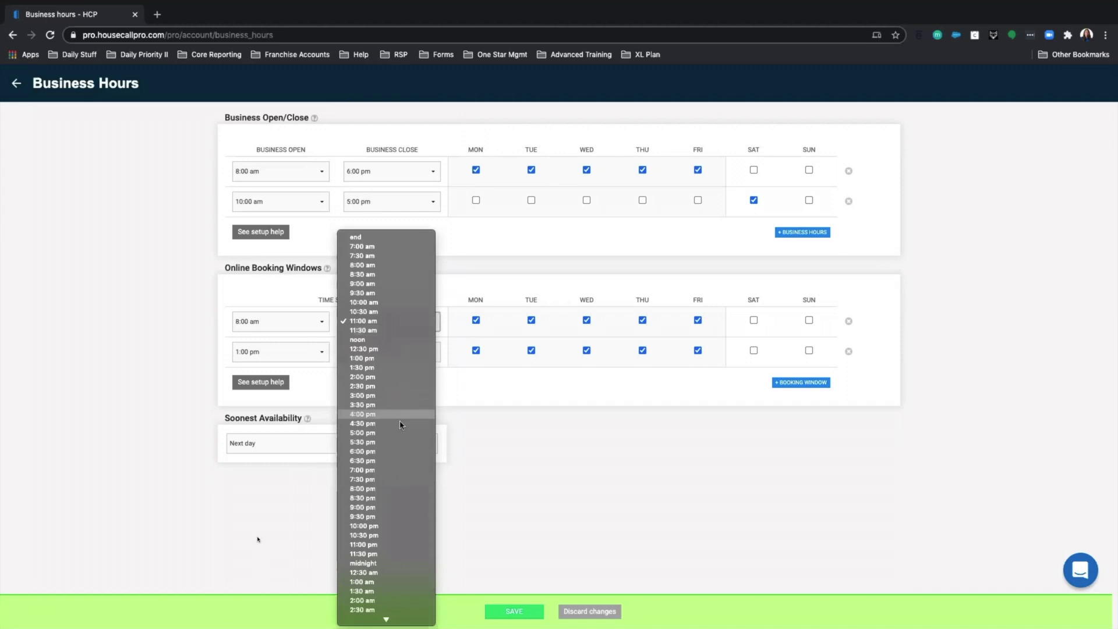
pyautogui.click(395, 451)
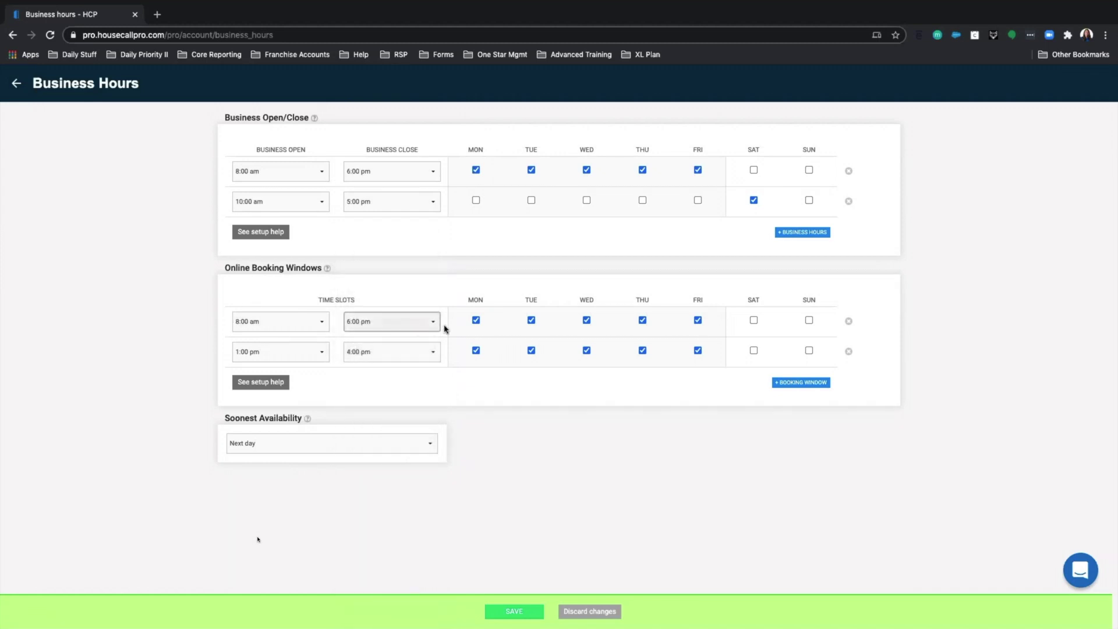
pyautogui.click(848, 351)
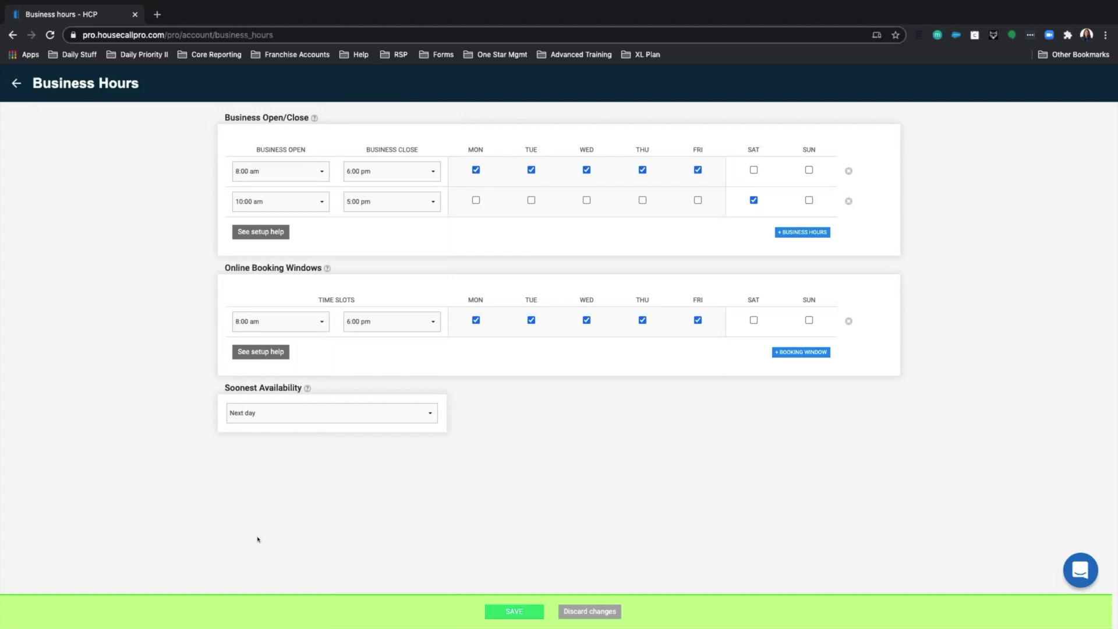
# - End the morning booking window at 11:00 am and add a second window from noon to 3:00 pm
pyautogui.click(403, 326)
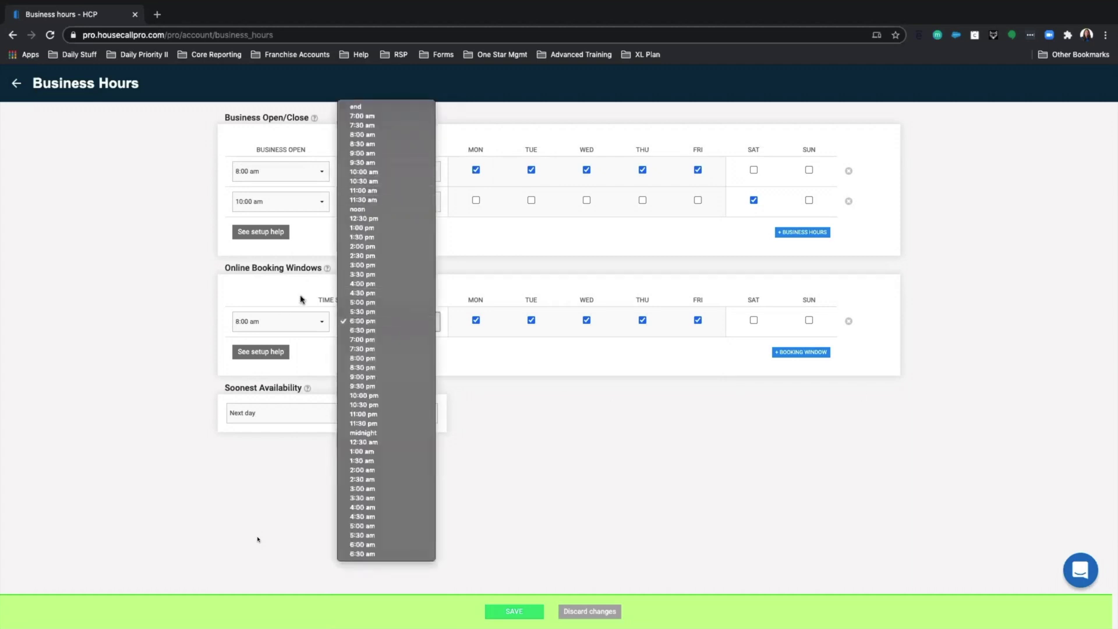
pyautogui.click(379, 192)
pyautogui.click(763, 358)
pyautogui.click(288, 355)
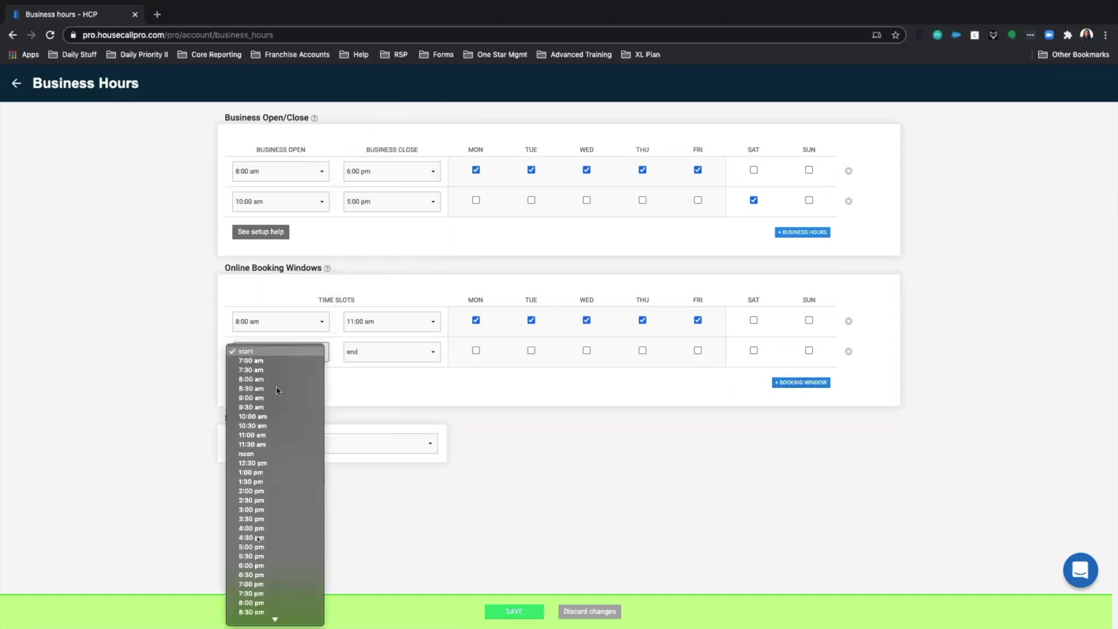
pyautogui.click(250, 454)
pyautogui.click(404, 356)
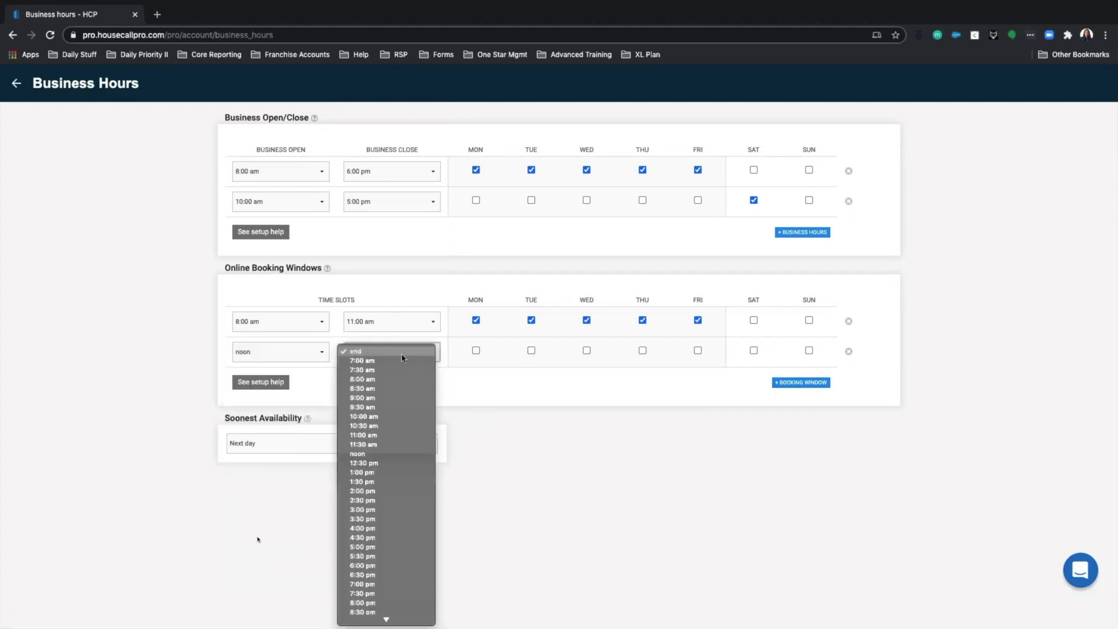
pyautogui.click(381, 510)
# - Offer the noon–3:00 pm booking window Monday through Friday
pyautogui.click(476, 351)
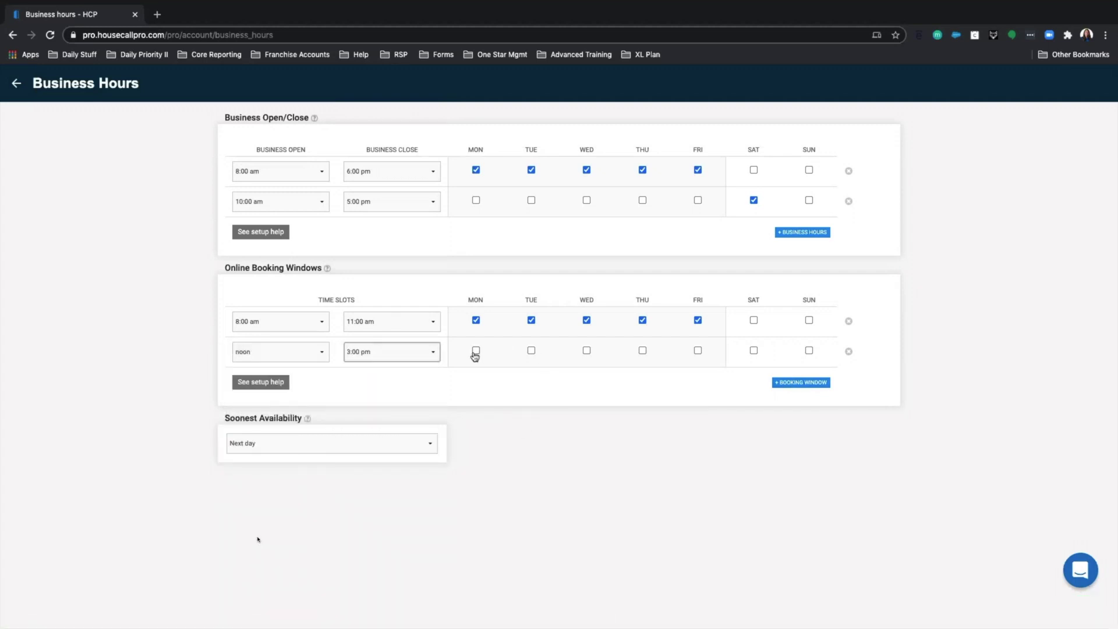
pyautogui.click(530, 351)
pyautogui.click(586, 352)
pyautogui.click(643, 351)
pyautogui.click(699, 351)
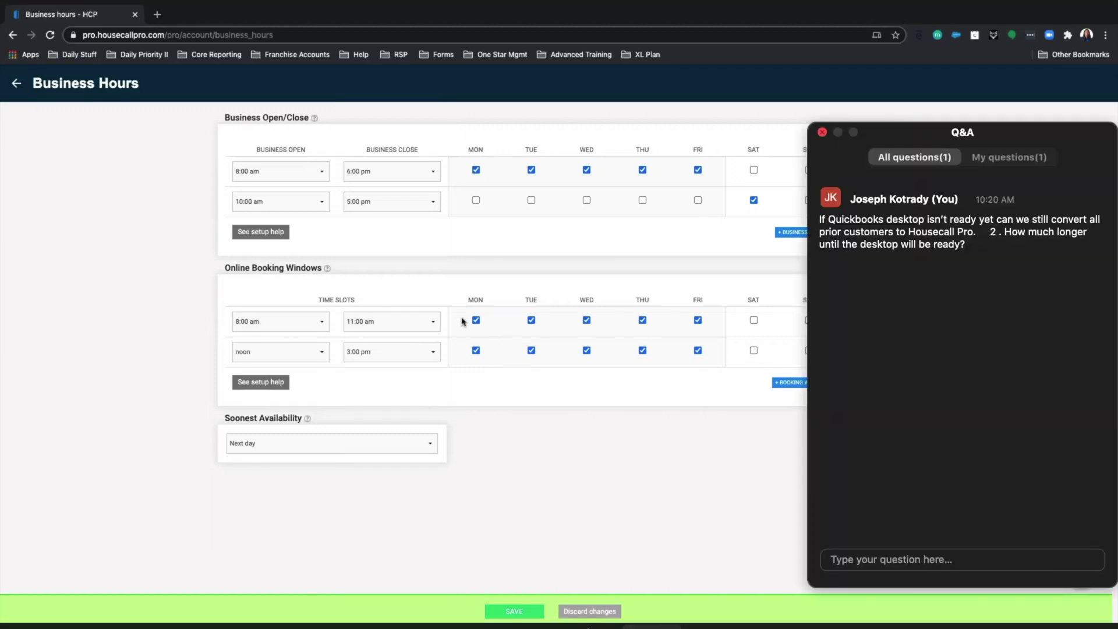
# - Post the Zoom Q&A question 'What if the first call runs longer, will online booking adjust the current schedule'
pyautogui.click(869, 561)
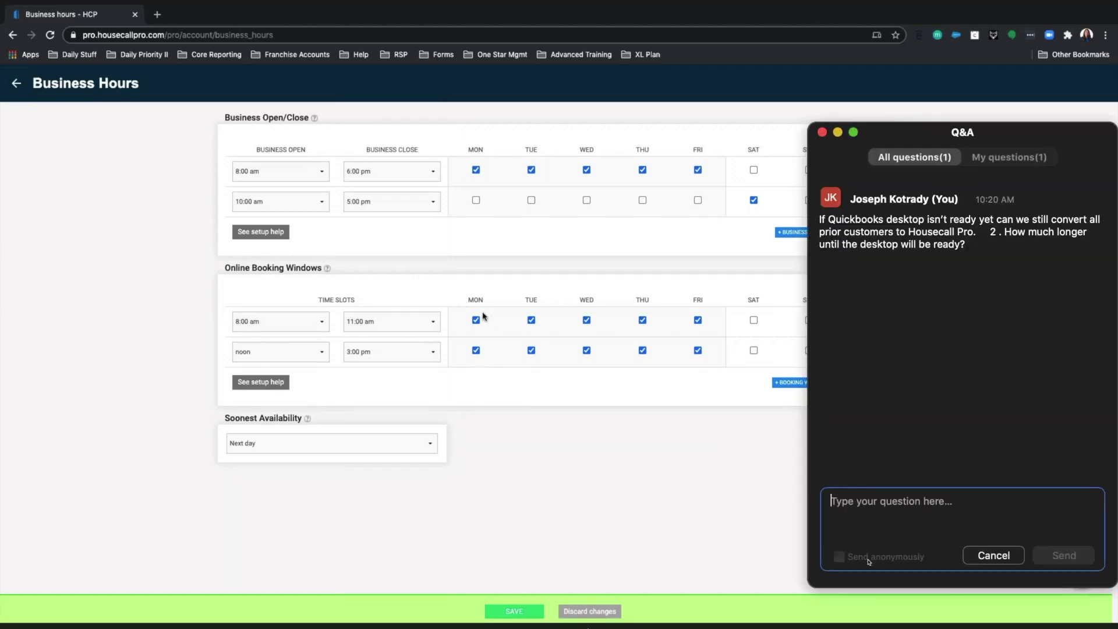
pyautogui.write('Whast')
pyautogui.press('BackSpace')
pyautogui.press('BackSpace')
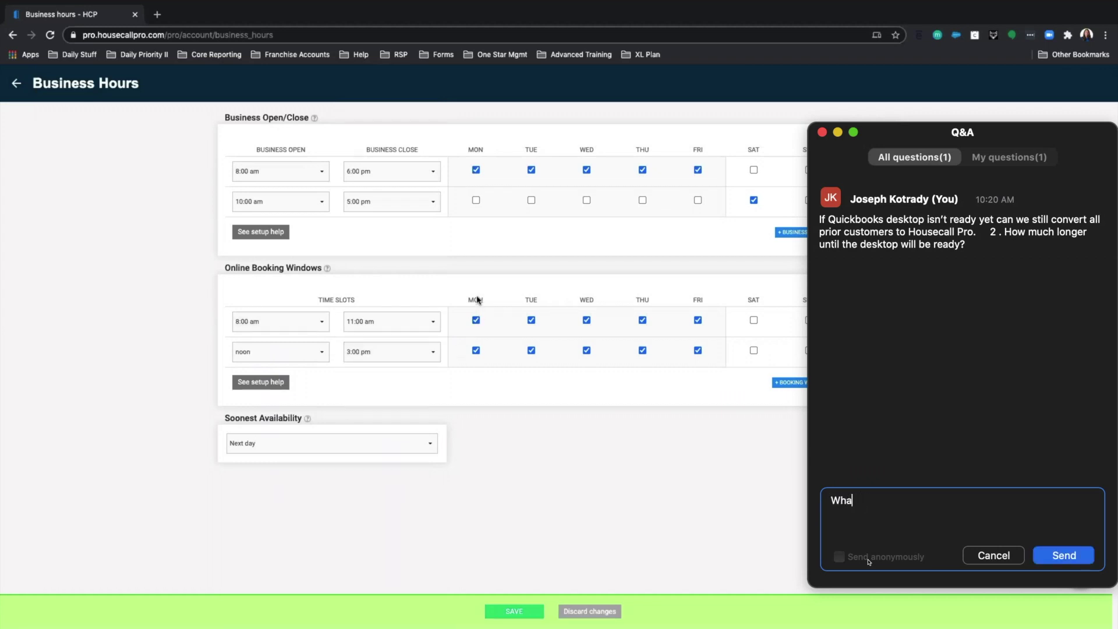
pyautogui.write('t if a')
pyautogui.press('BackSpace')
pyautogui.write('the first call runs')
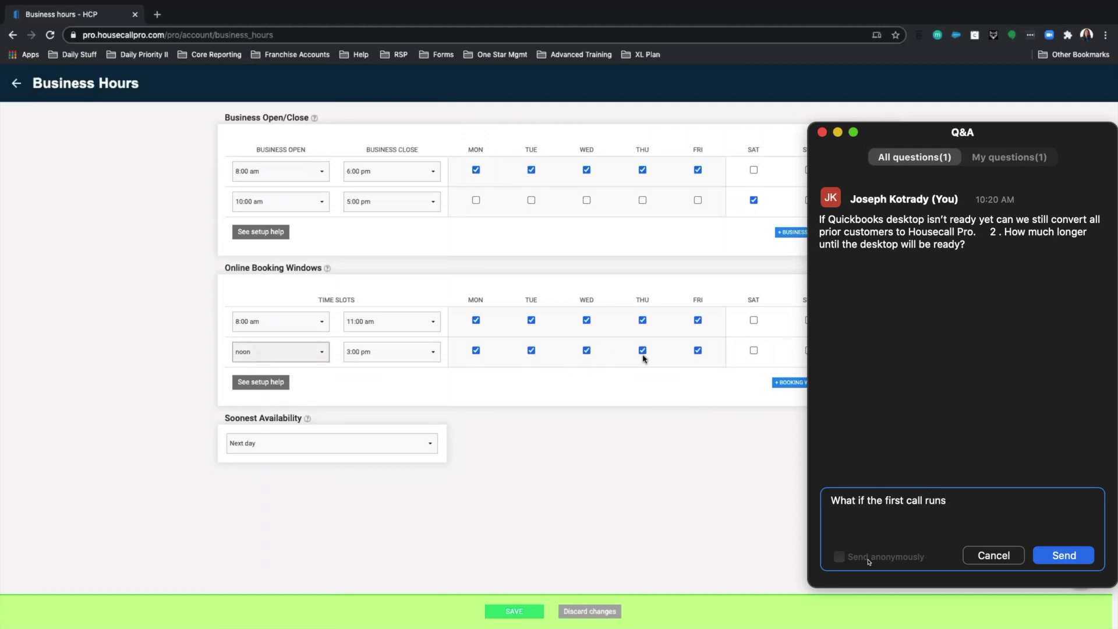
pyautogui.write(' longer ')
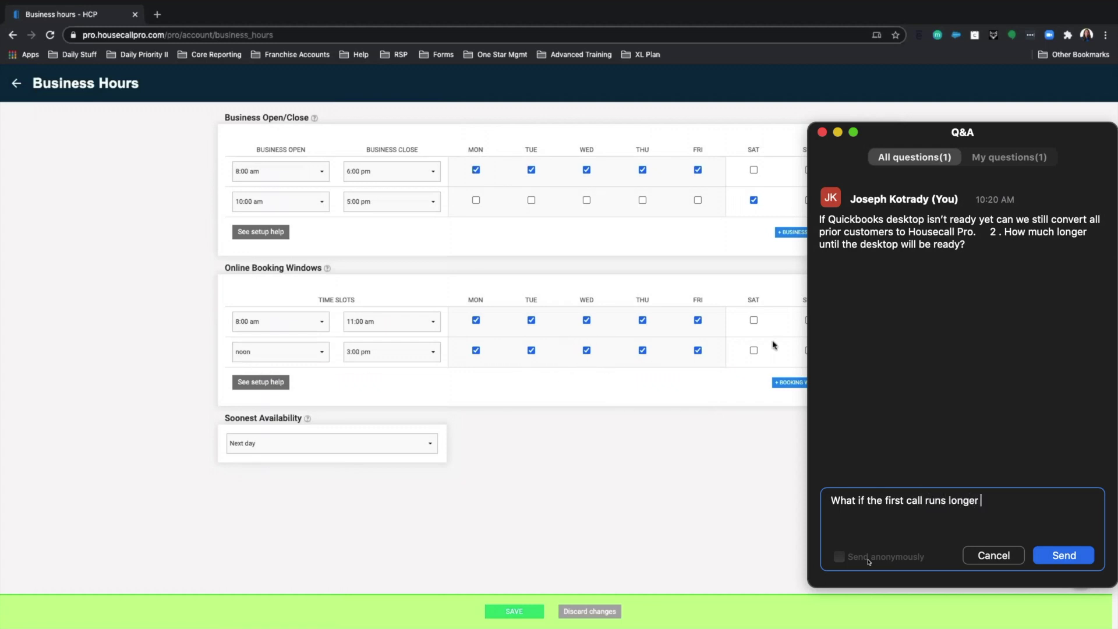
pyautogui.write('will the online booking a')
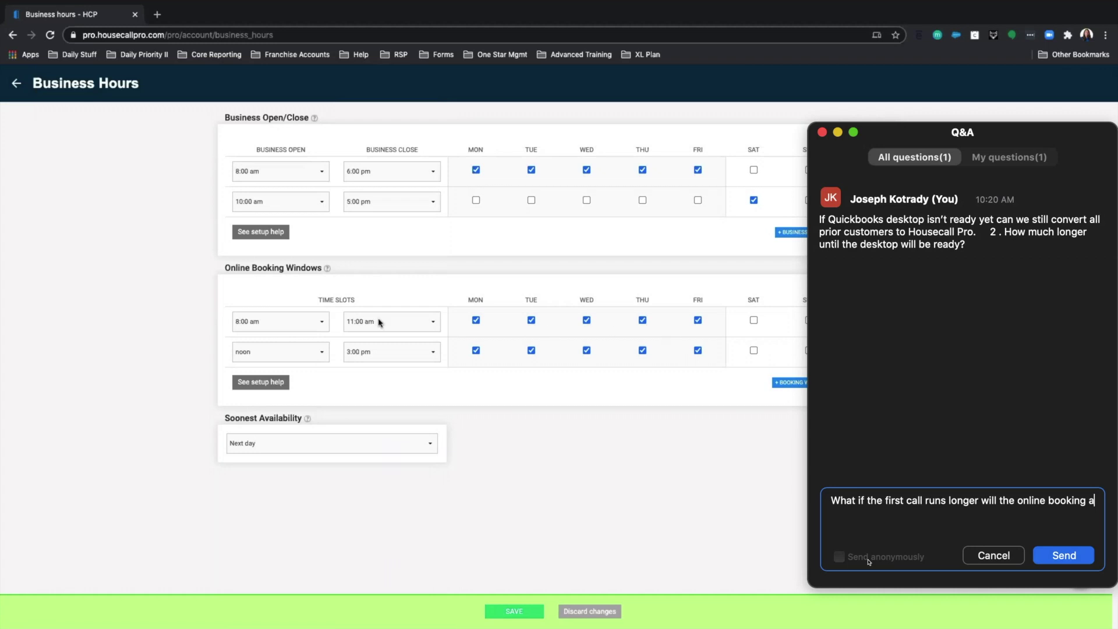
pyautogui.write('djust th')
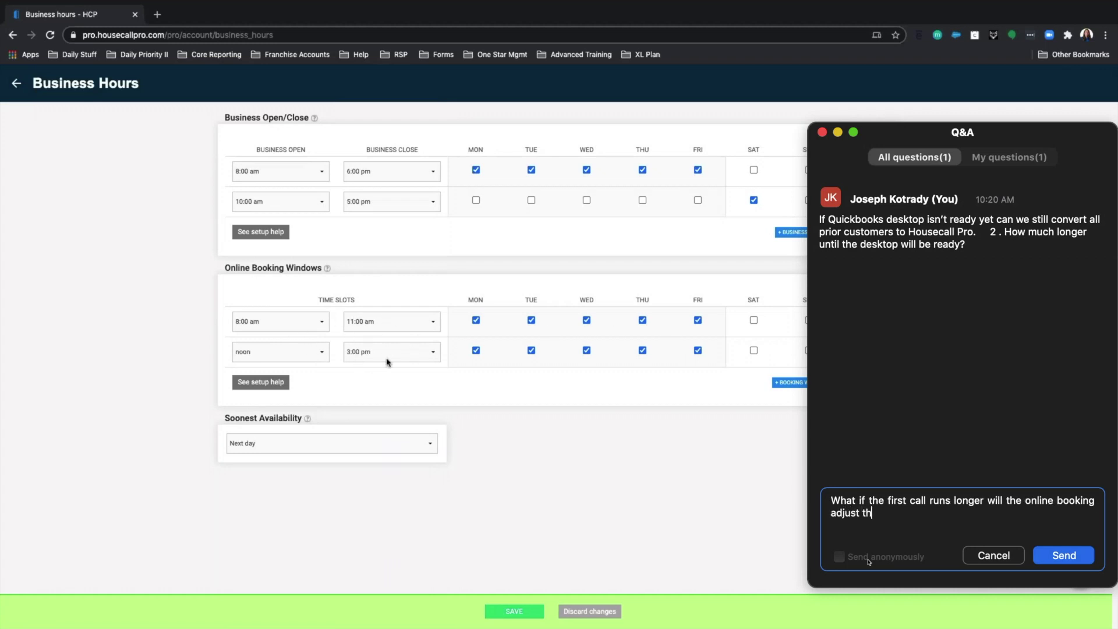
pyautogui.write('e current schedule')
pyautogui.click(1064, 555)
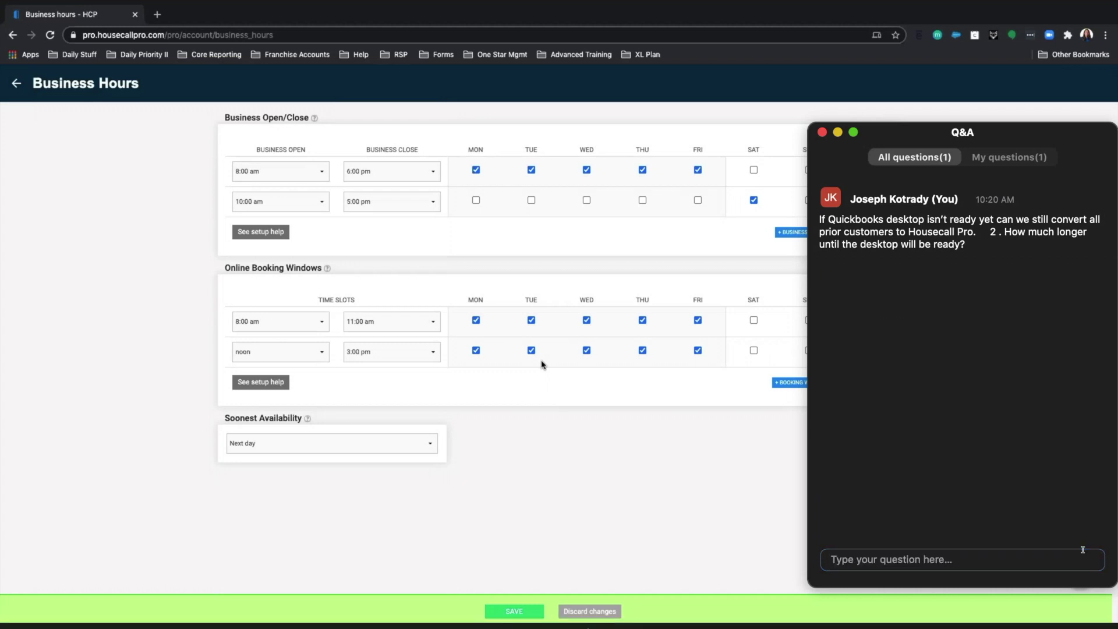
# - Close the Zoom Q&A window to reveal the full Business Hours page
pyautogui.click(822, 132)
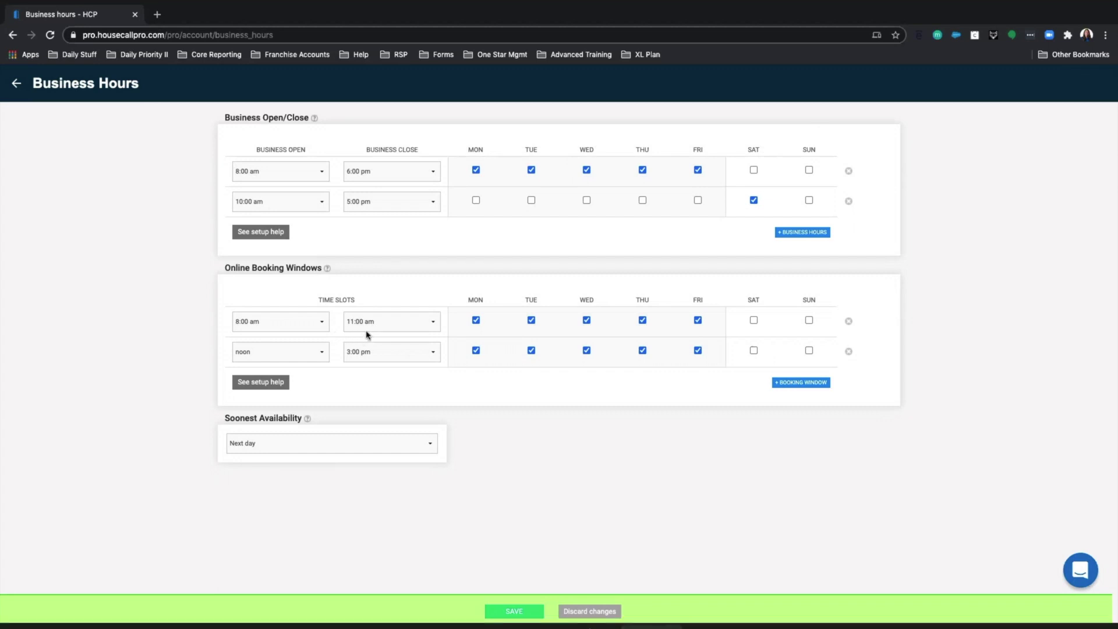
# - Reopen Zoom Q&A and draft 'if we have 3 guys working with the system allow for tripple booking…'
pyautogui.click(652, 626)
pyautogui.click(866, 557)
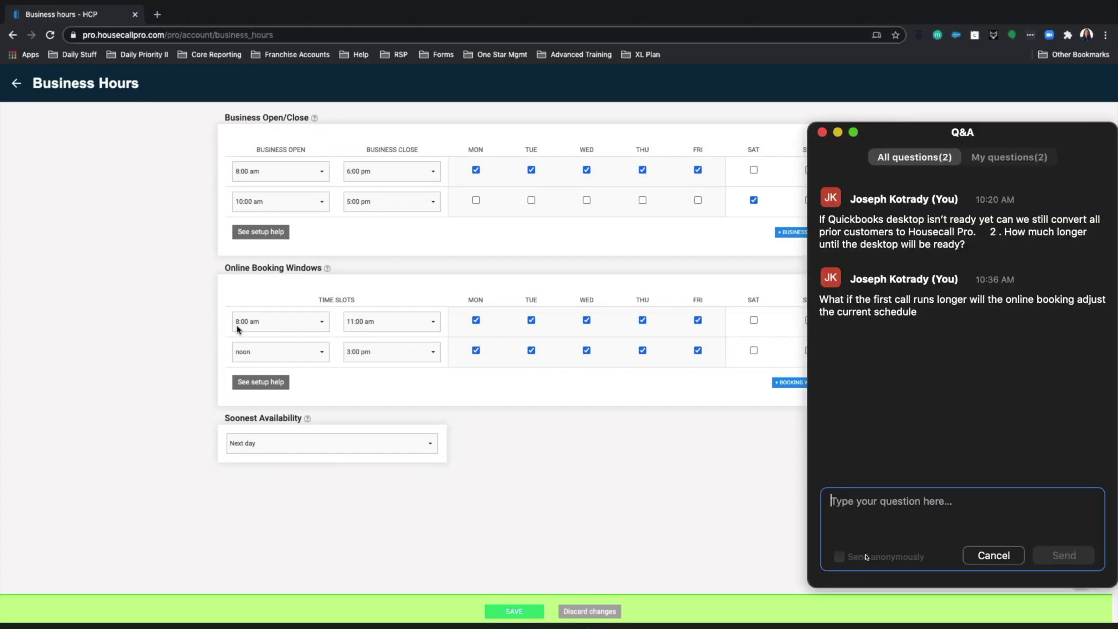
pyautogui.write('i')
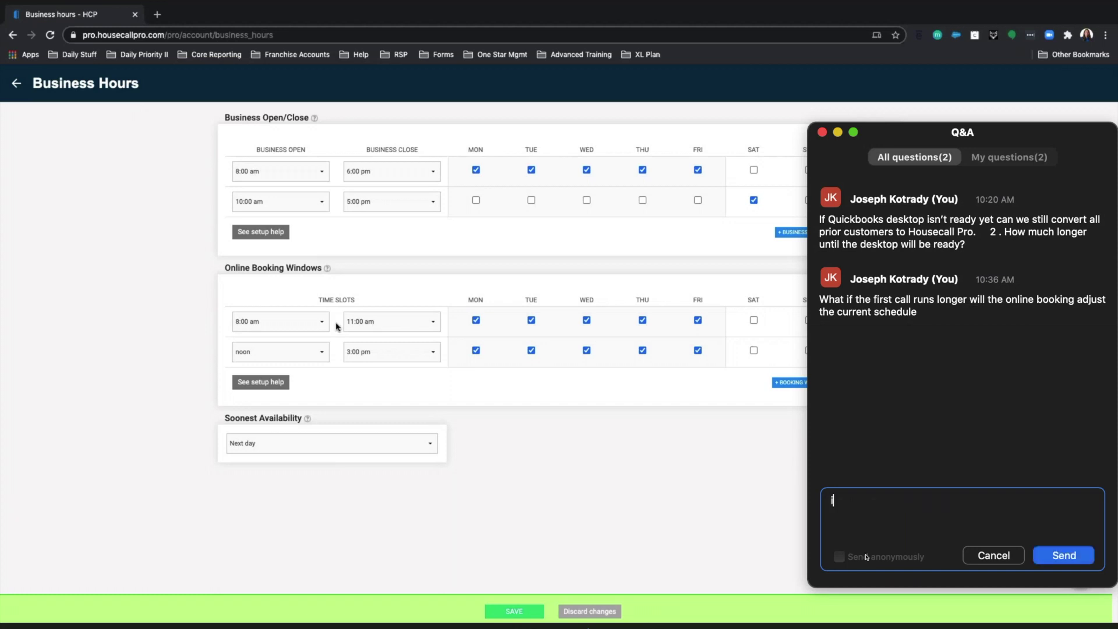
pyautogui.write('f we have ')
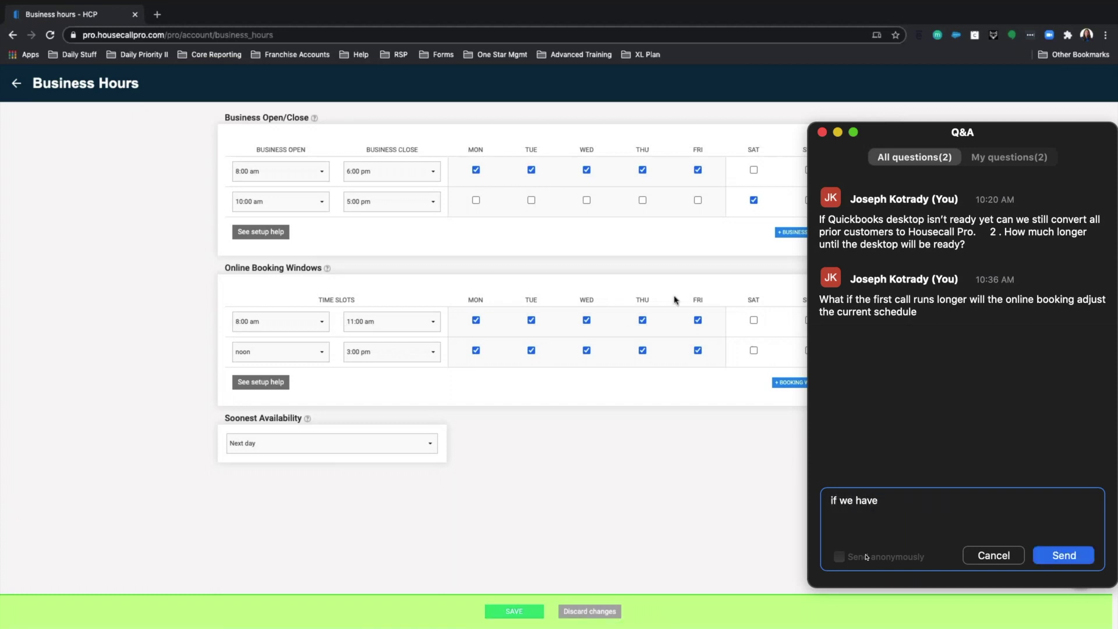
pyautogui.write('3 gu')
pyautogui.click(364, 449)
pyautogui.write('ys working with ')
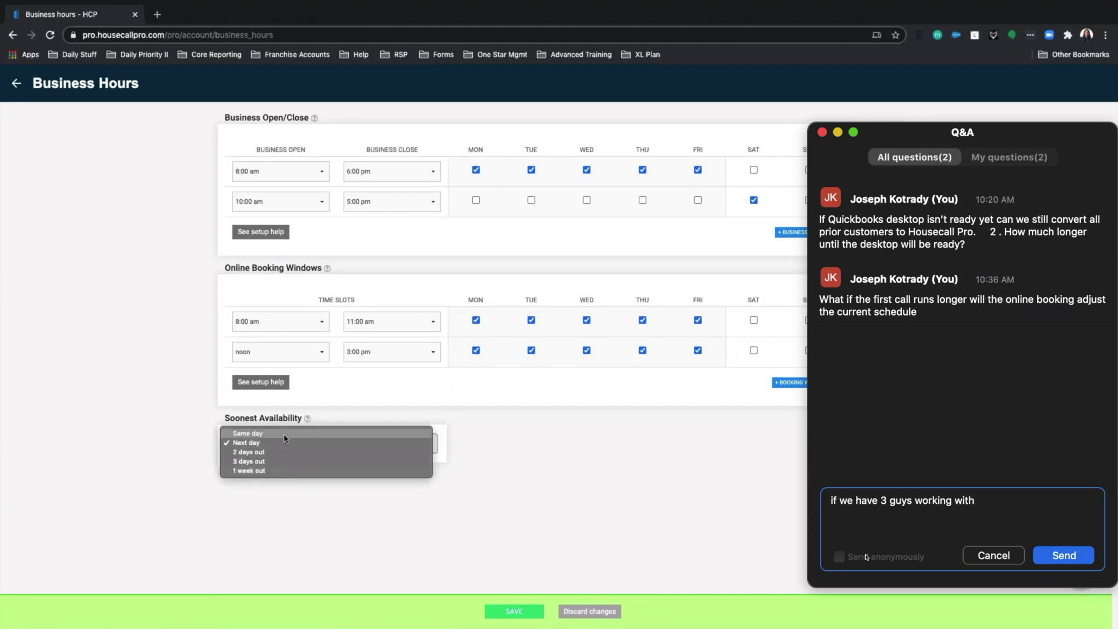
pyautogui.write('the s')
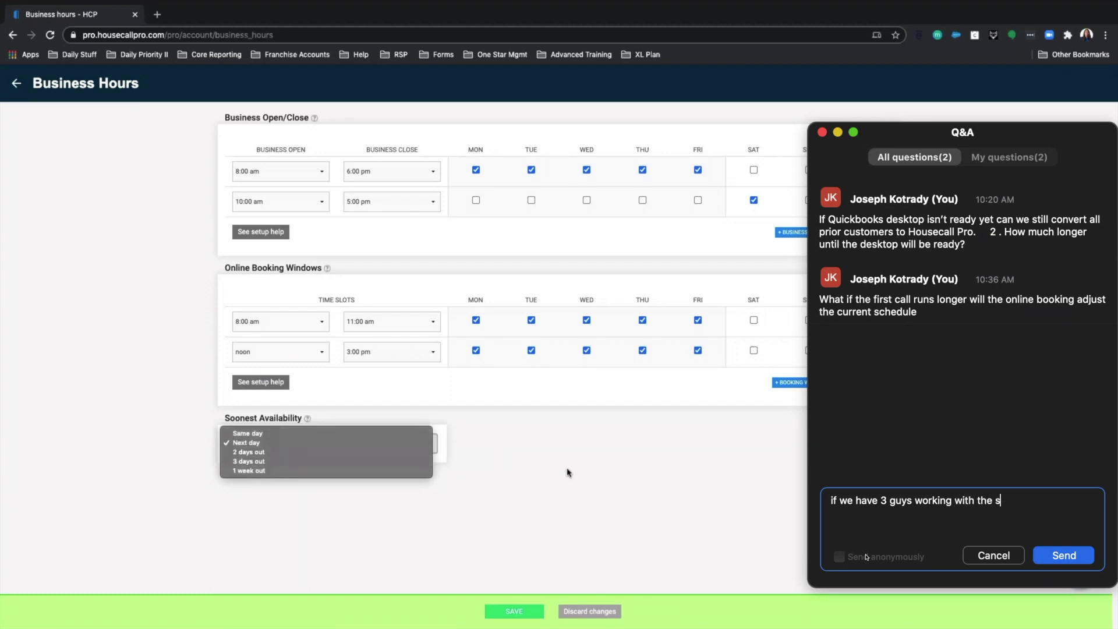
pyautogui.write('yste')
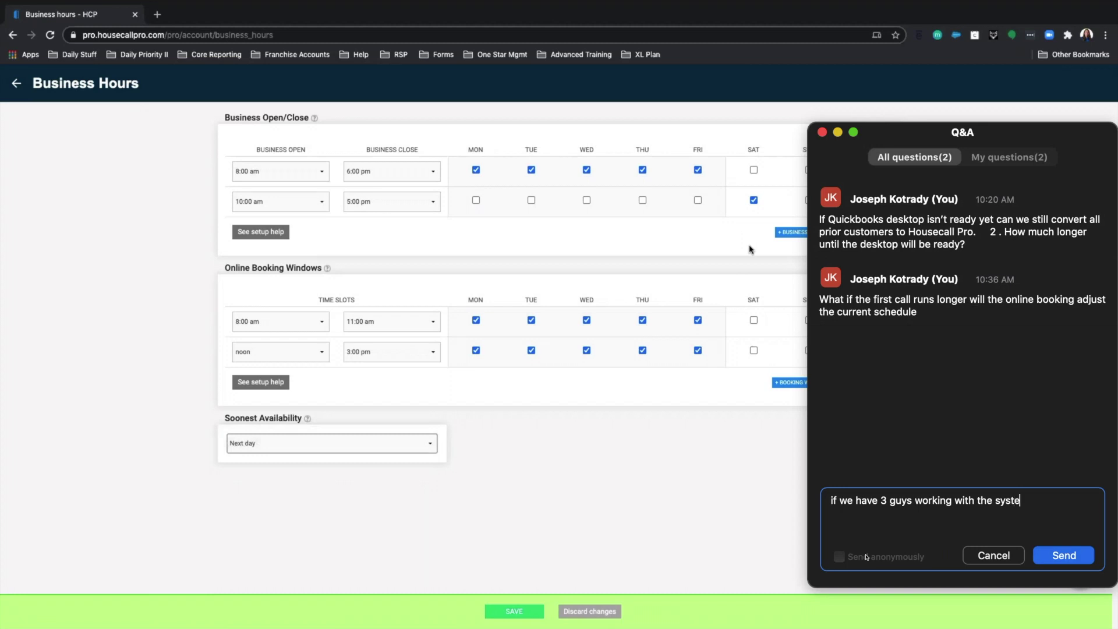
pyautogui.write('m allow for')
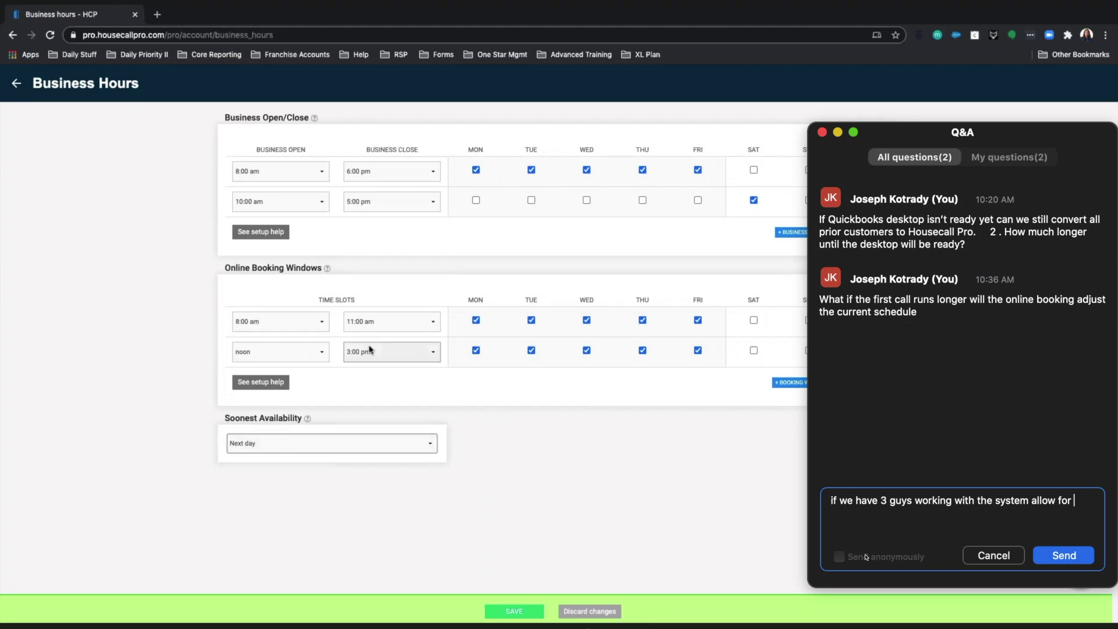
pyautogui.write(' t')
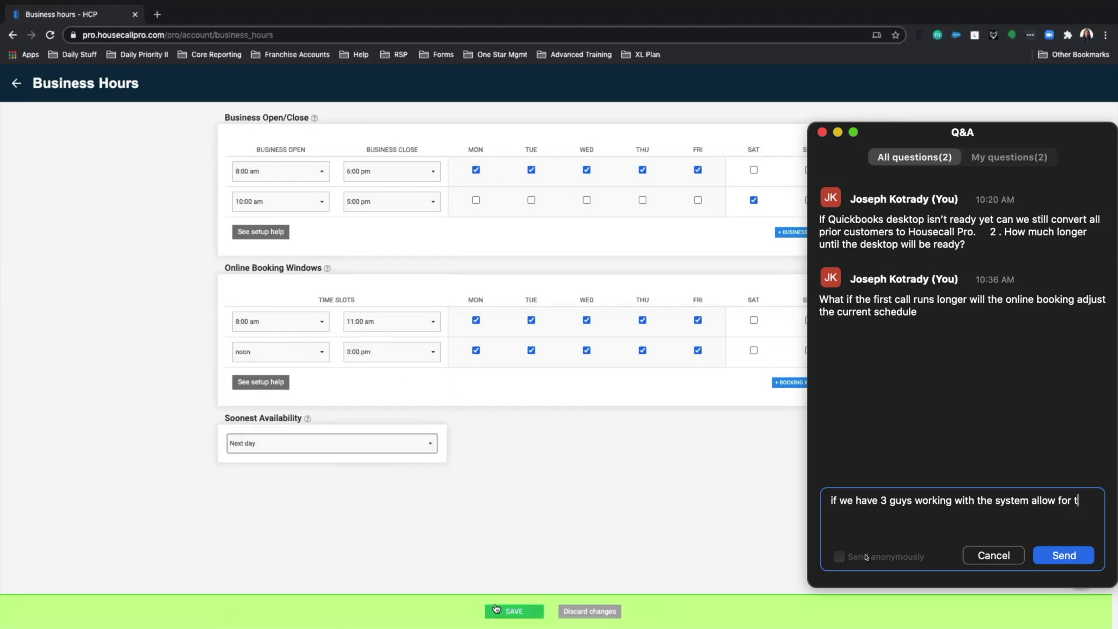
pyautogui.write('ripple')
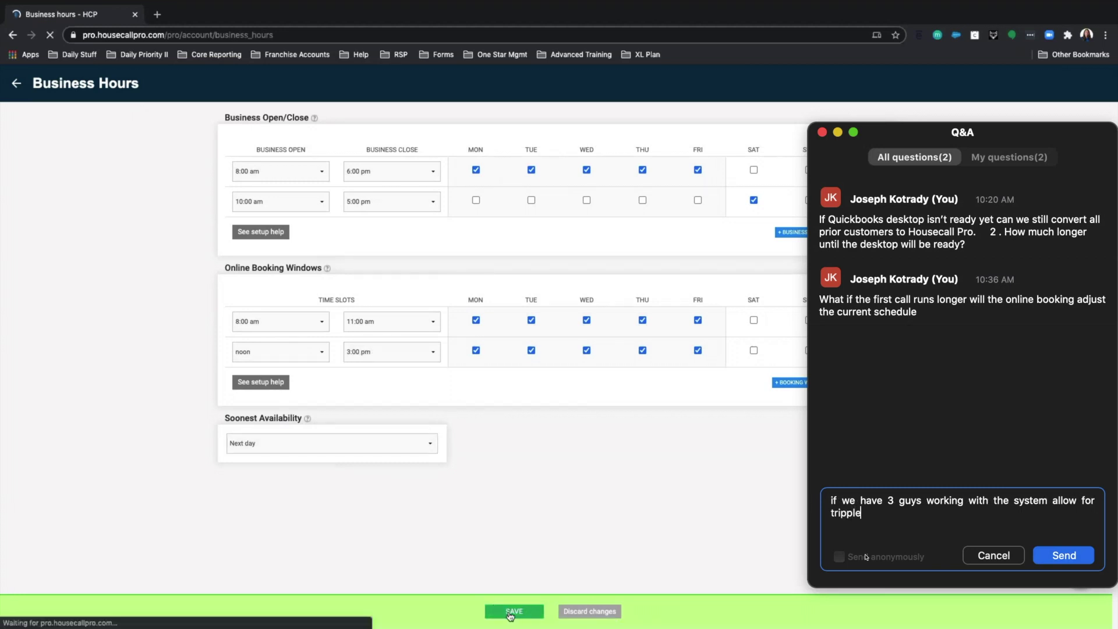
pyautogui.write(' bookin')
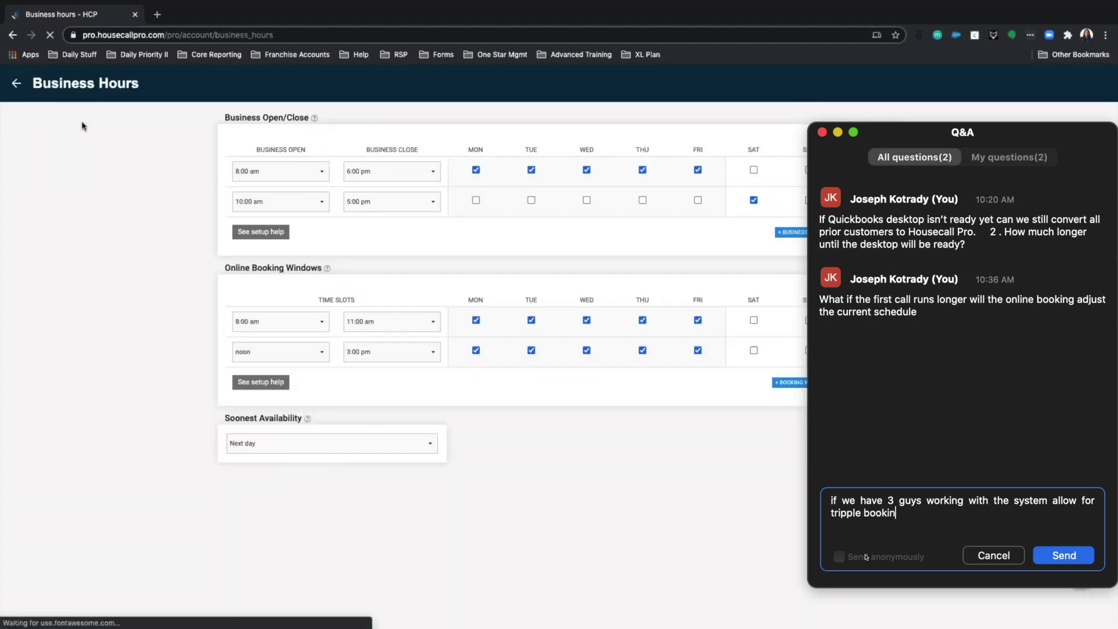
pyautogui.write('g for the')
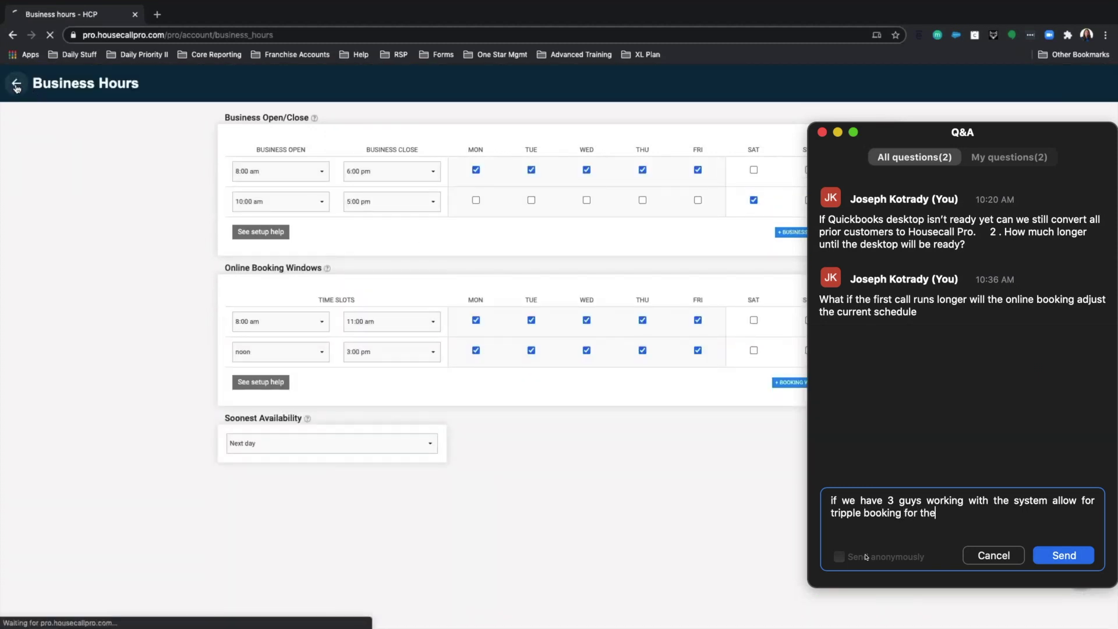
pyautogui.write(' sime')
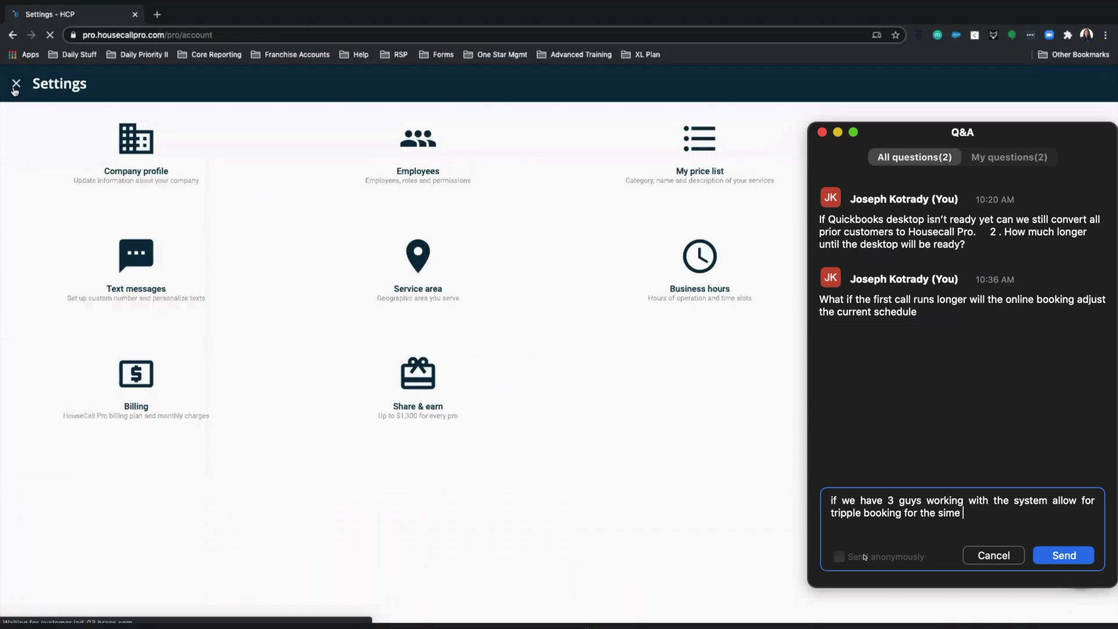
# - Fix the draft to ask whether the system allows triple booking for the same time, then send it
pyautogui.press('BackSpace')
pyautogui.press('BackSpace')
pyautogui.press('BackSpace')
pyautogui.press('BackSpace')
pyautogui.write('a')
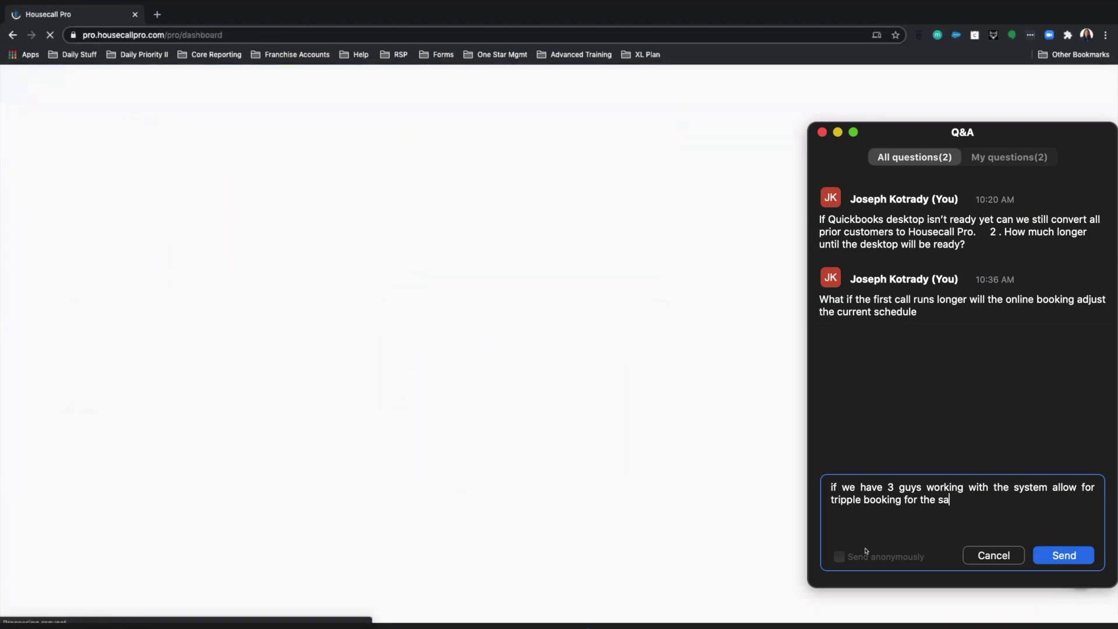
pyautogui.write('me time')
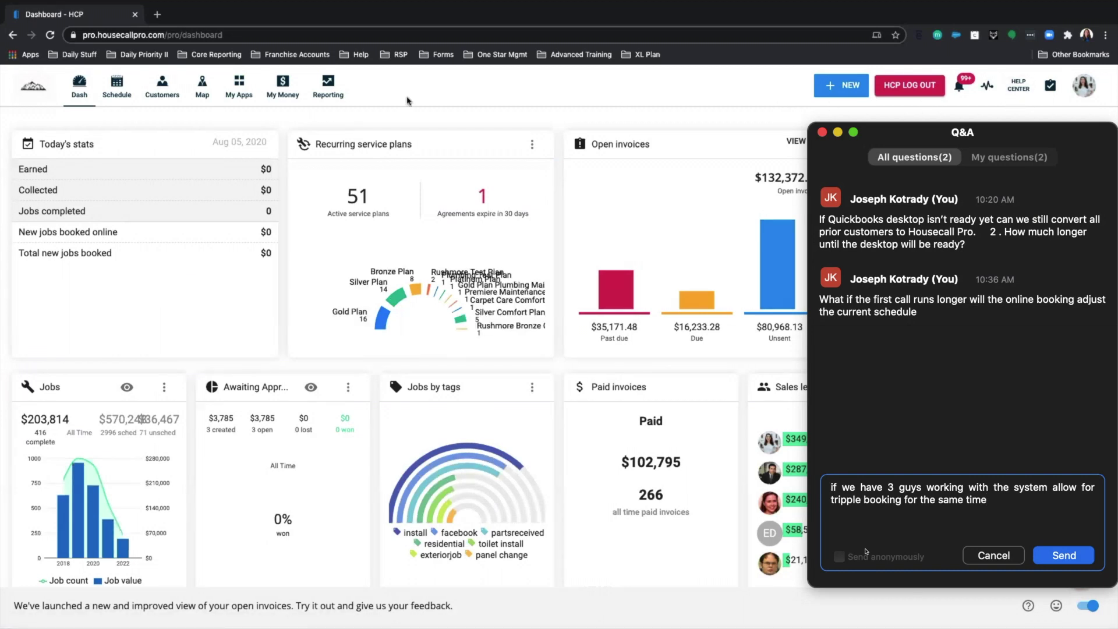
pyautogui.click(987, 481)
pyautogui.press('BackSpace')
pyautogui.press('BackSpace')
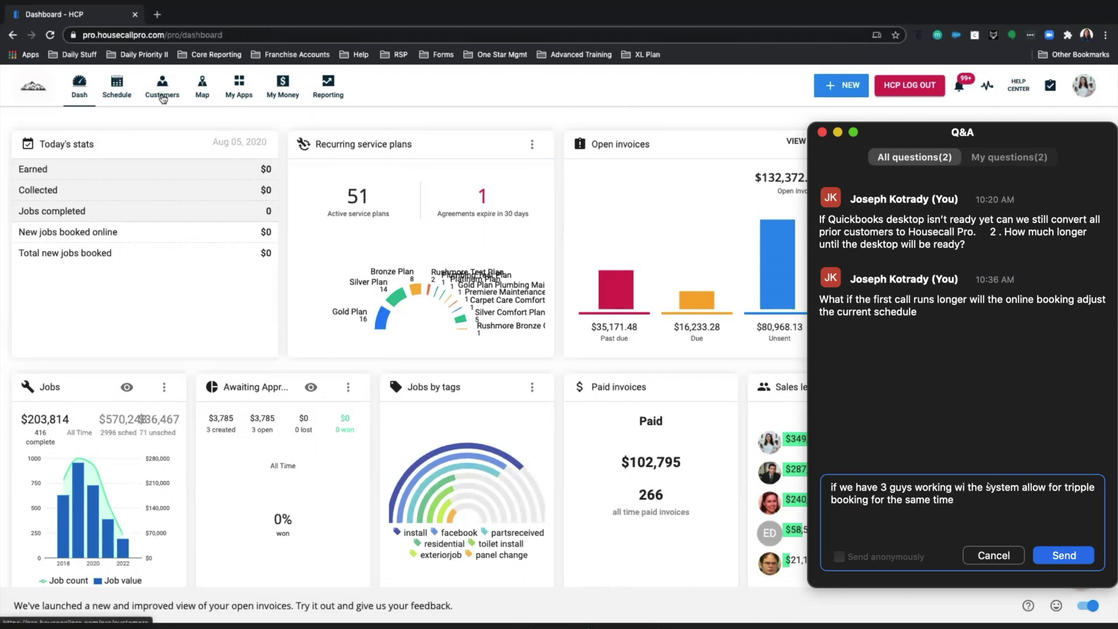
pyautogui.write('ll')
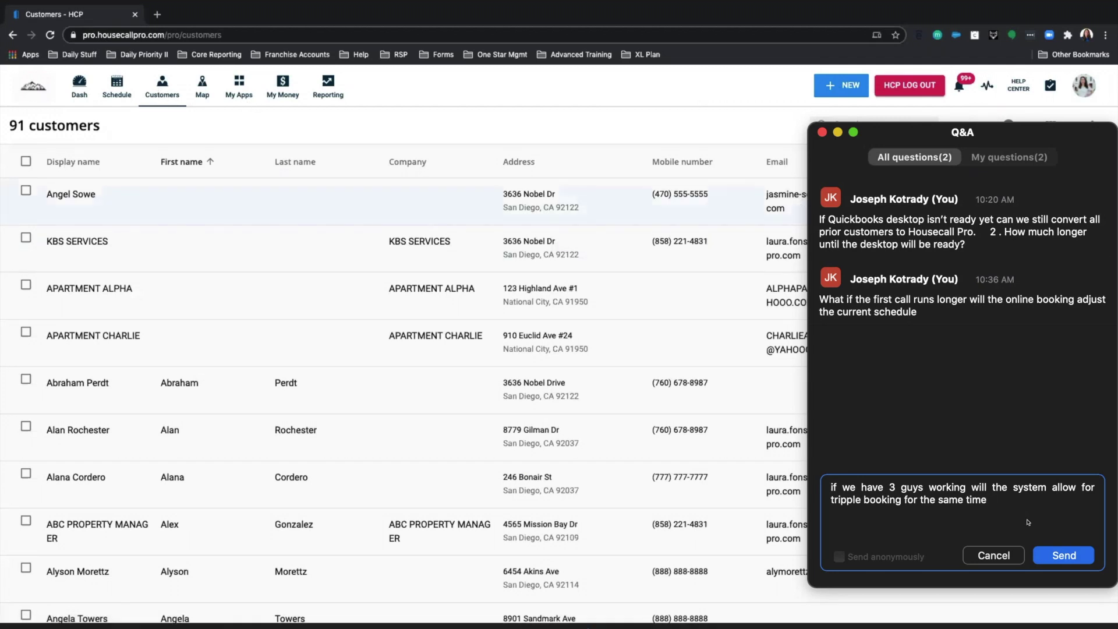
pyautogui.click(1055, 553)
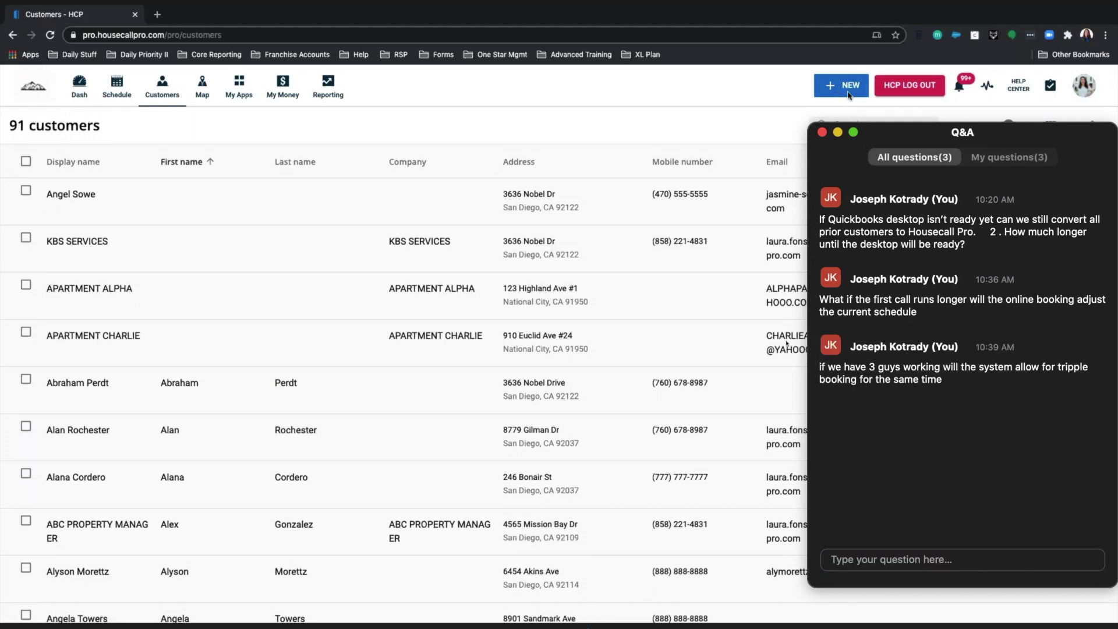
# - Dismiss the Zoom Q&A window
pyautogui.click(822, 131)
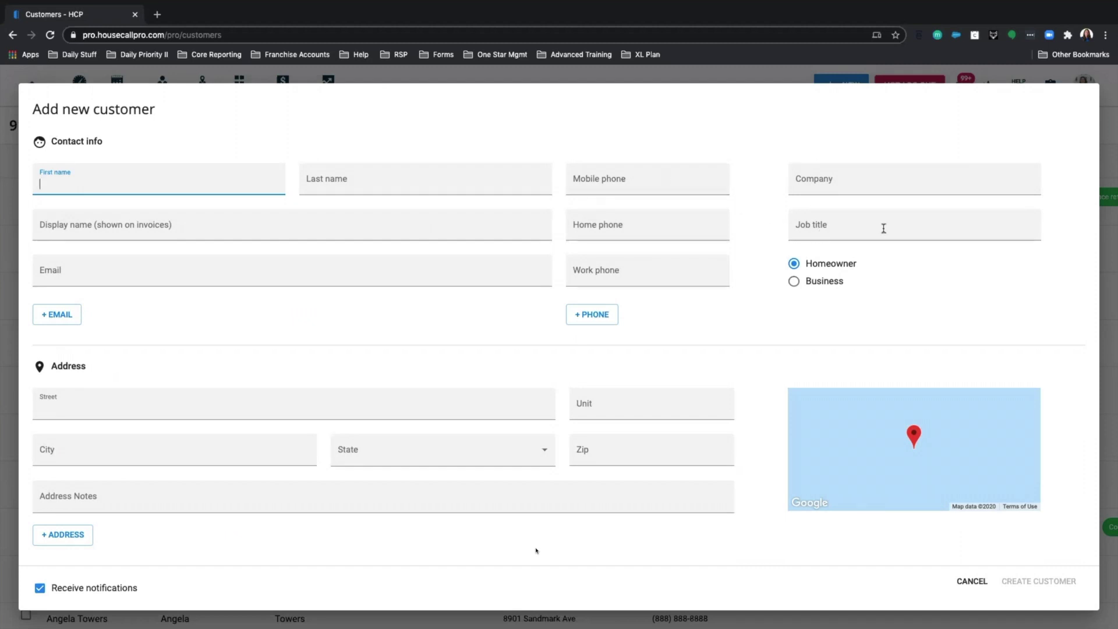
# - Set the company to XYZ Real Estate and mark the customer as a business
pyautogui.click(836, 186)
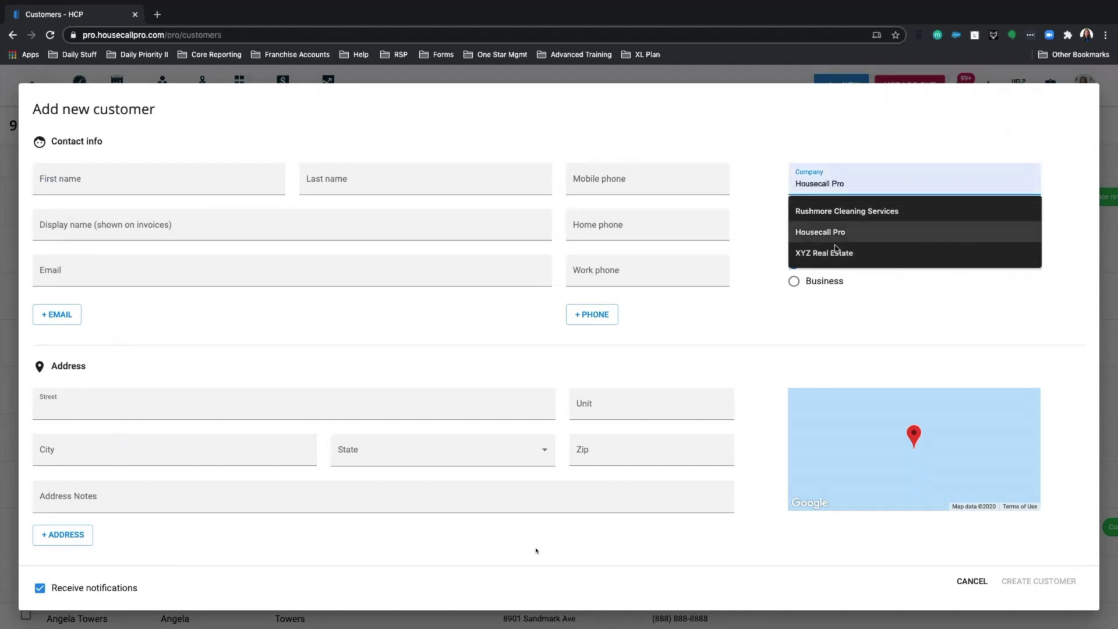
pyautogui.click(833, 253)
pyautogui.click(796, 282)
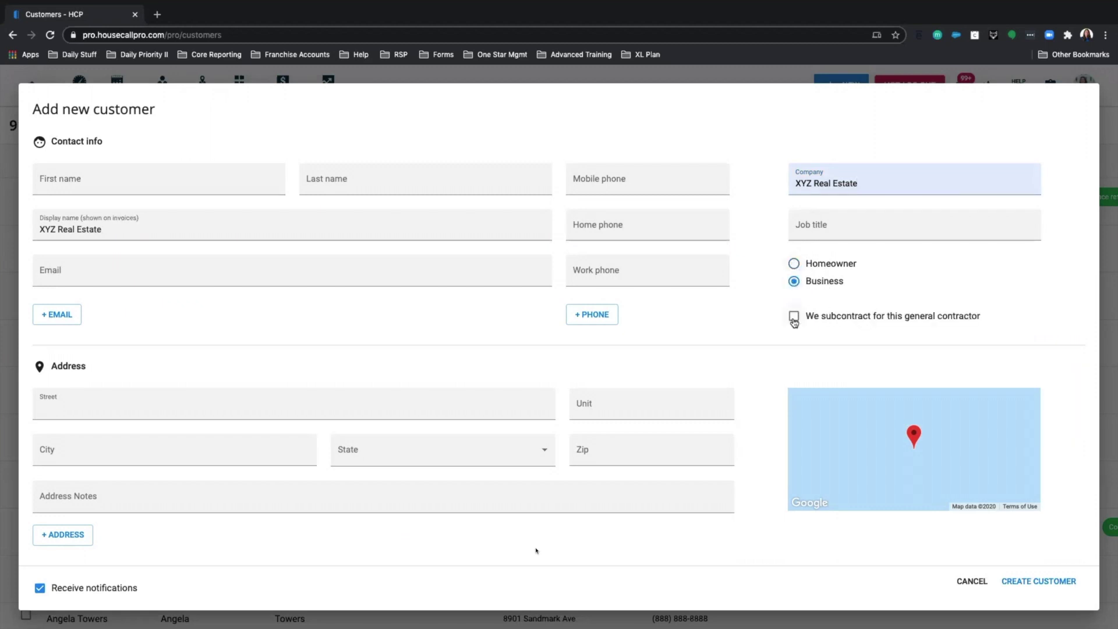
pyautogui.scroll(-3, 816, 314)
pyautogui.click(194, 251)
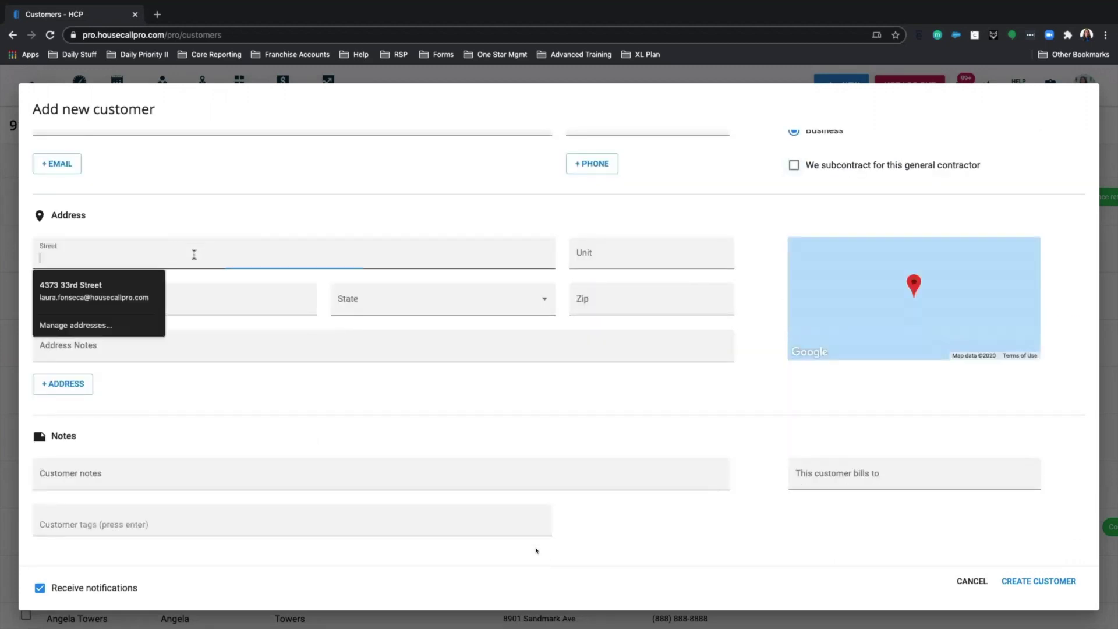
pyautogui.write('897')
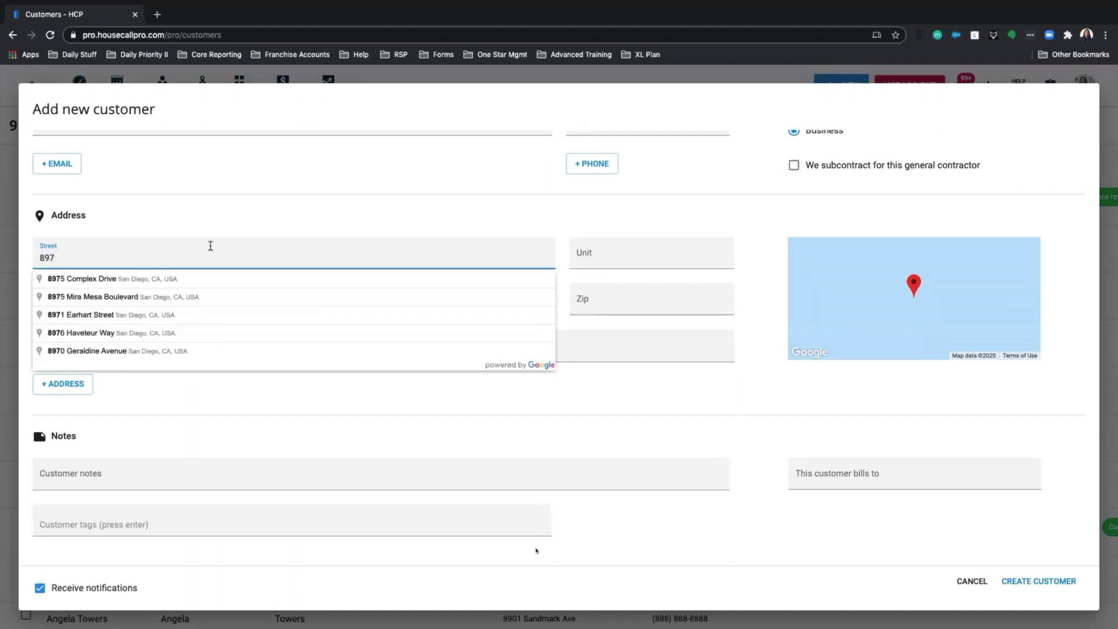
pyautogui.click(172, 297)
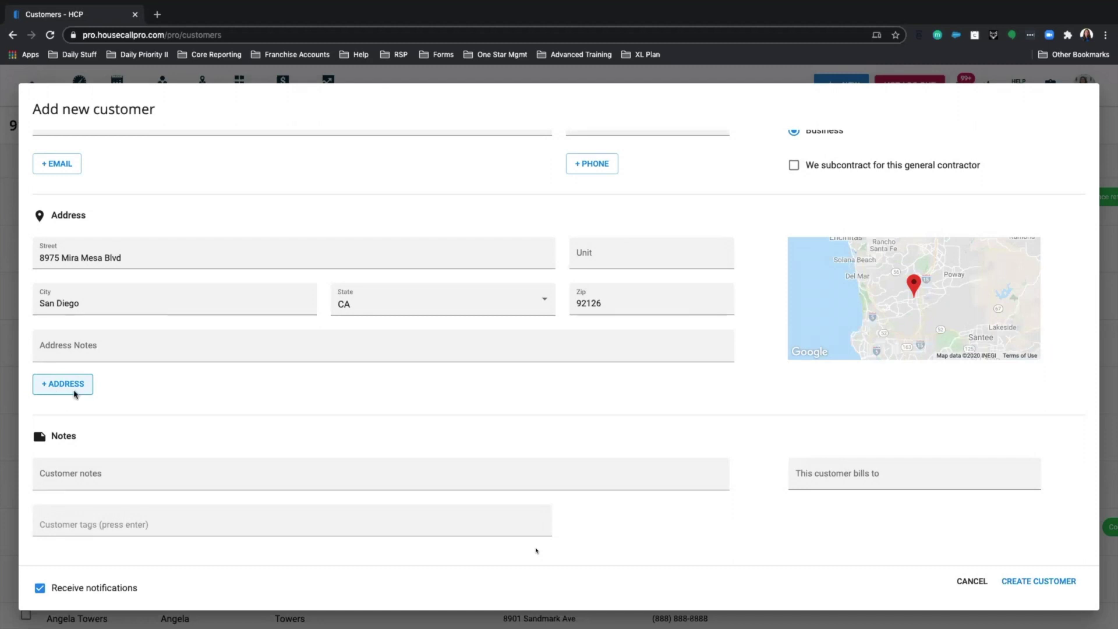
pyautogui.scroll(3, 149, 384)
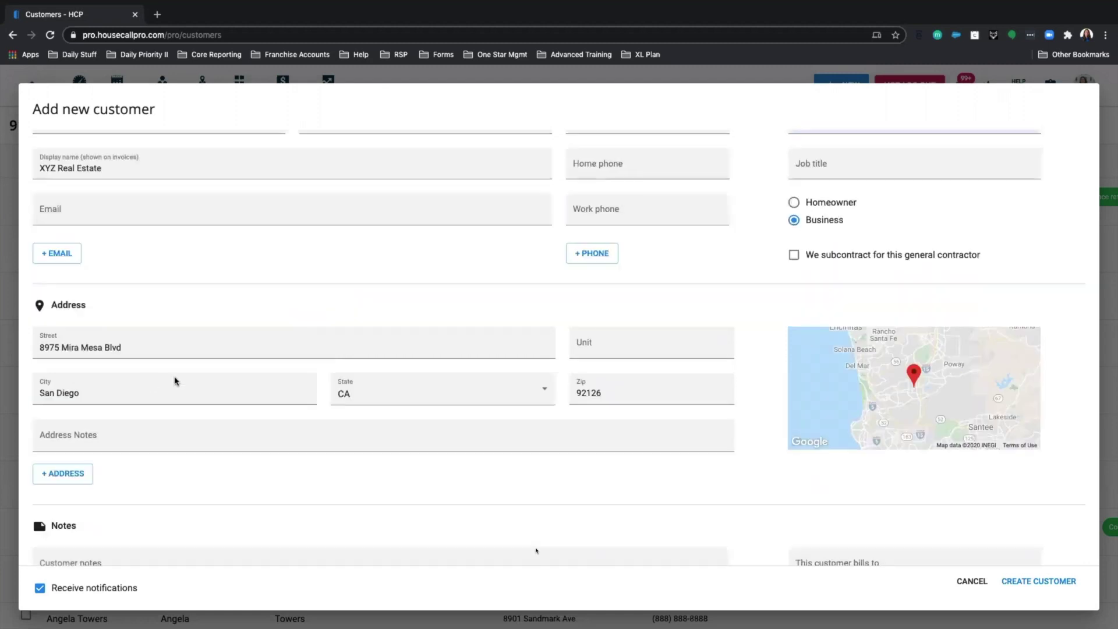
pyautogui.scroll(-2, 142, 392)
pyautogui.scroll(-1, 80, 414)
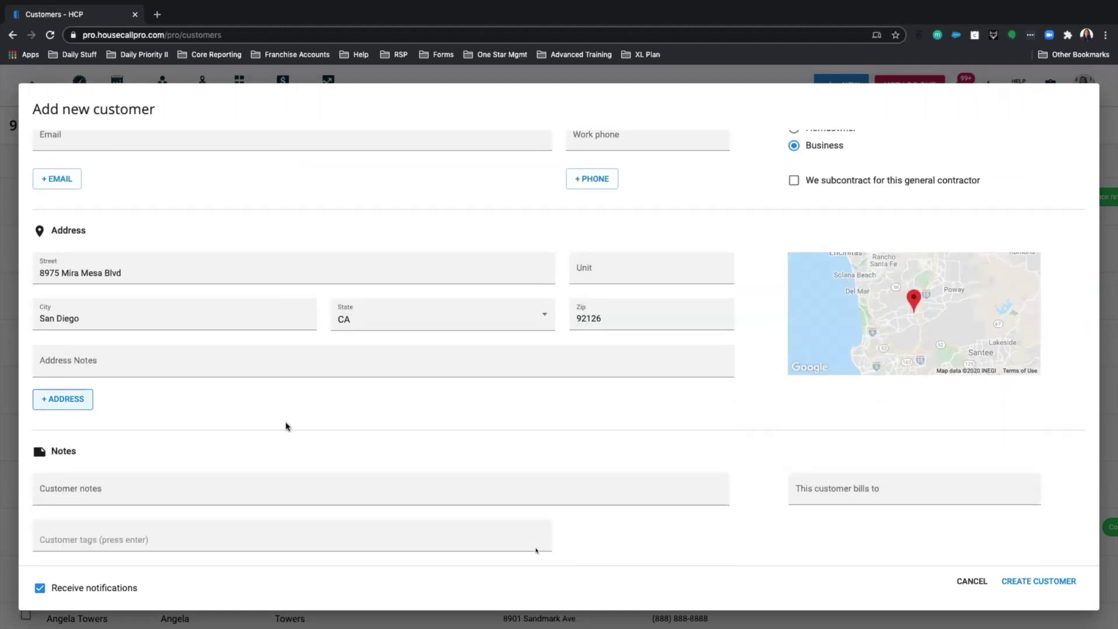
pyautogui.scroll(-1, 307, 419)
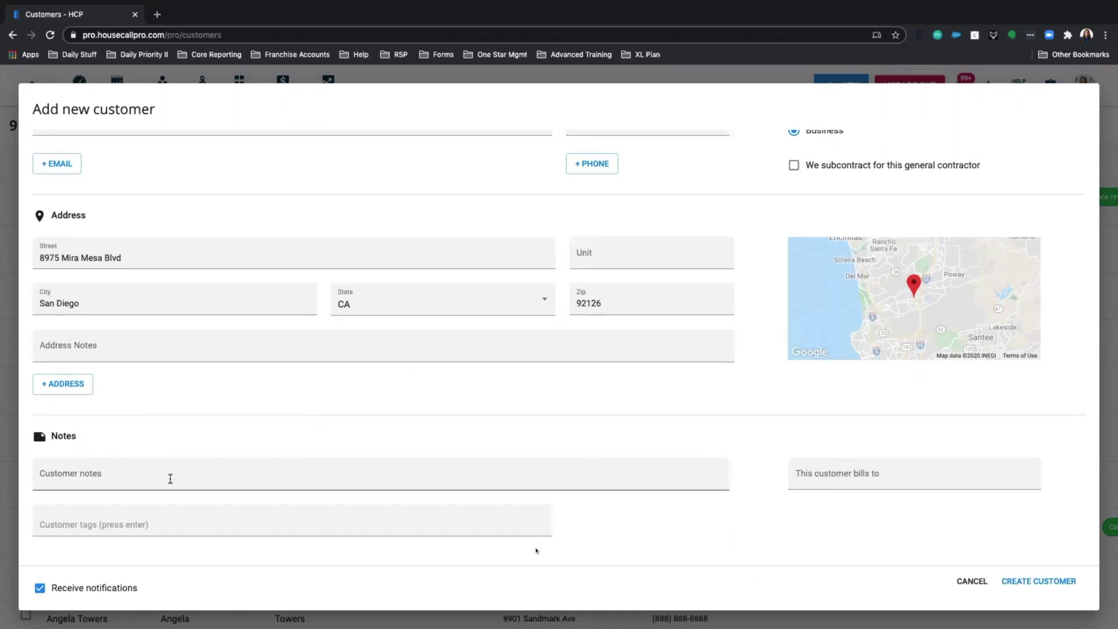
# - Add the customer note "Don't park on the driveway"
pyautogui.click(170, 478)
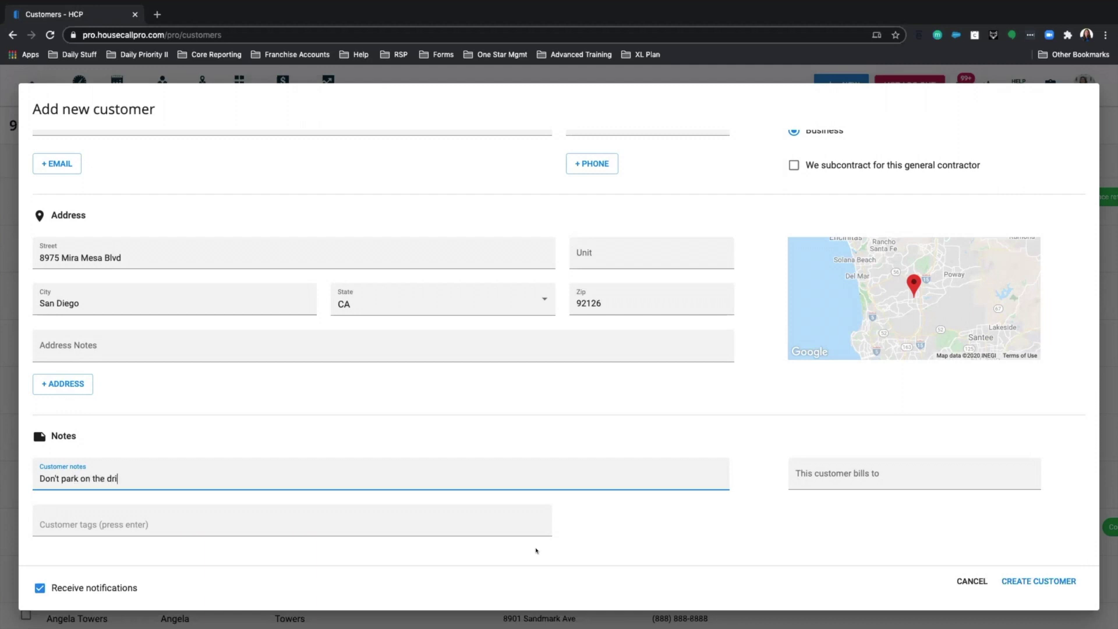
pyautogui.press('Return')
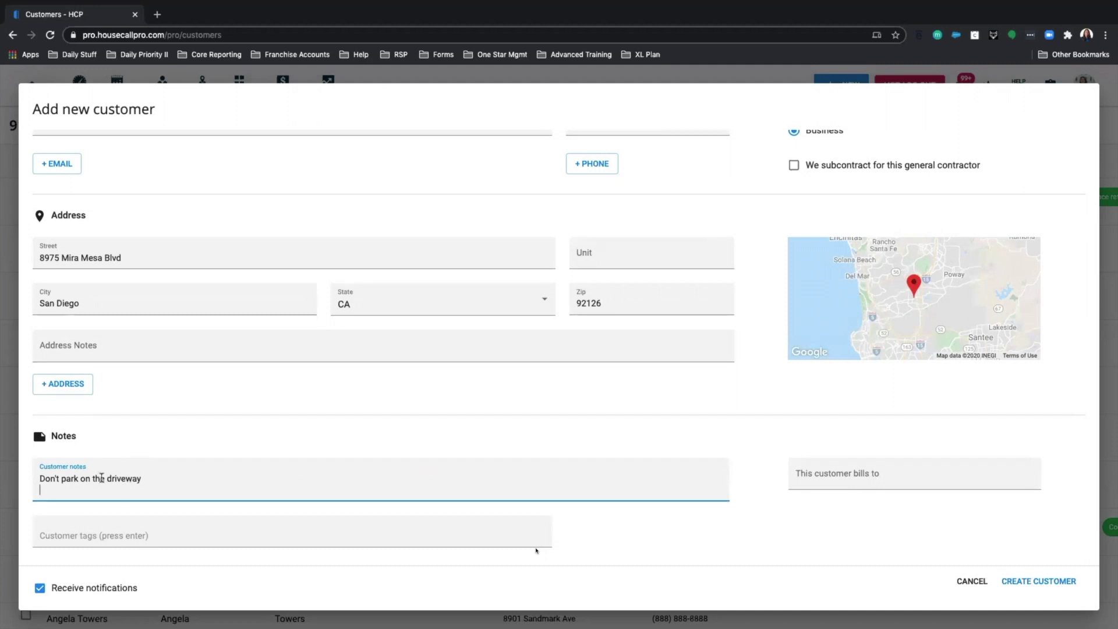
pyautogui.scroll(-1, 138, 509)
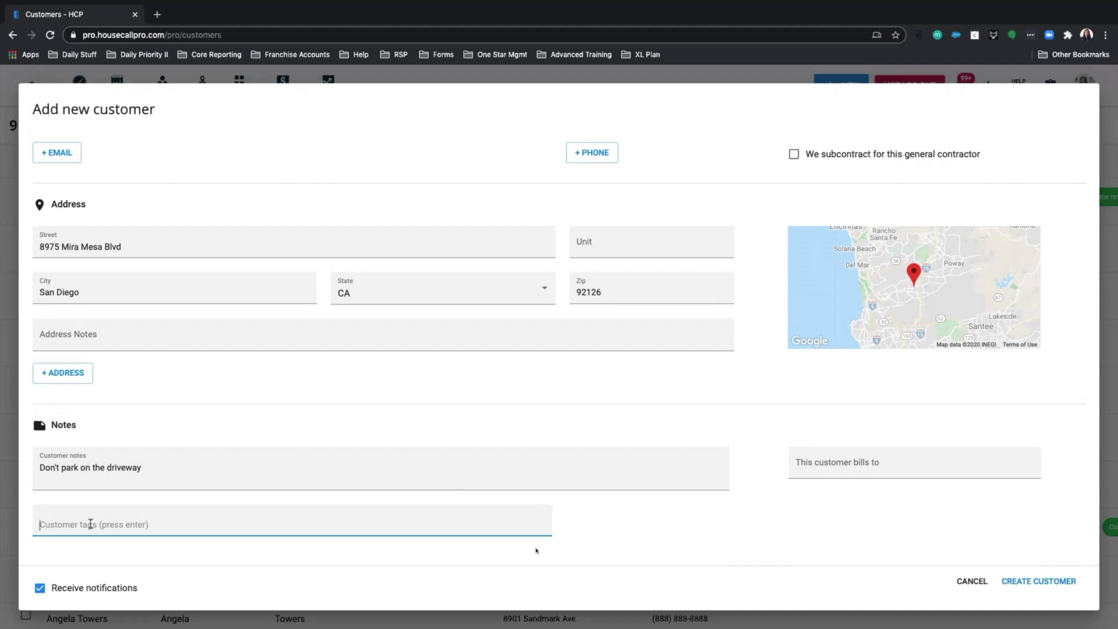
# - Tag the customer with website, referral and vip
pyautogui.write('wed')
pyautogui.press('BackSpace')
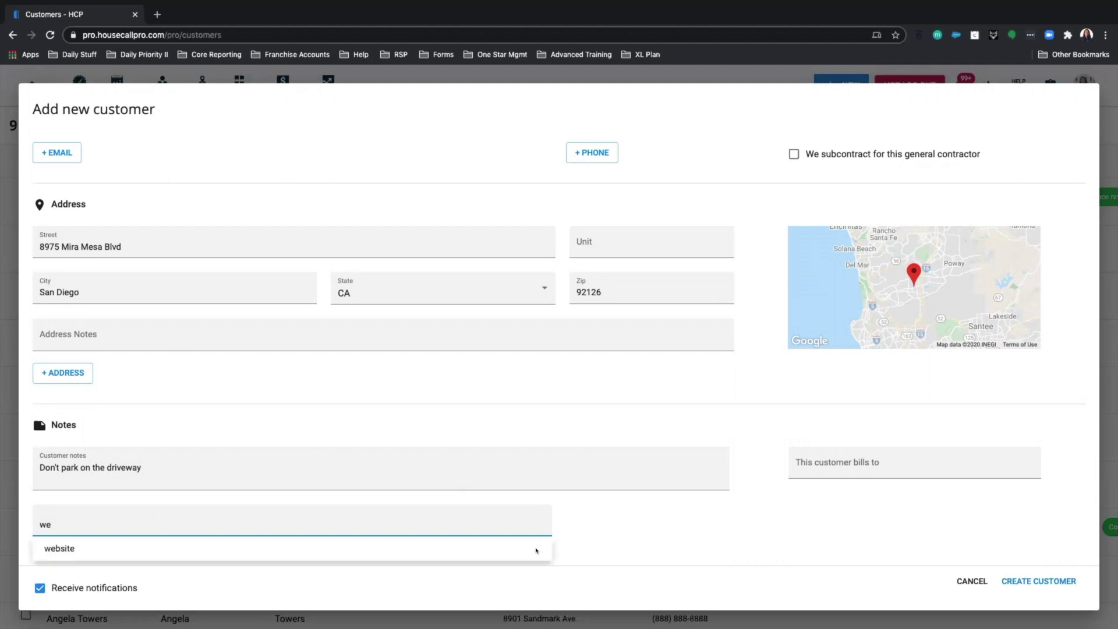
pyautogui.write('b')
pyautogui.click(75, 548)
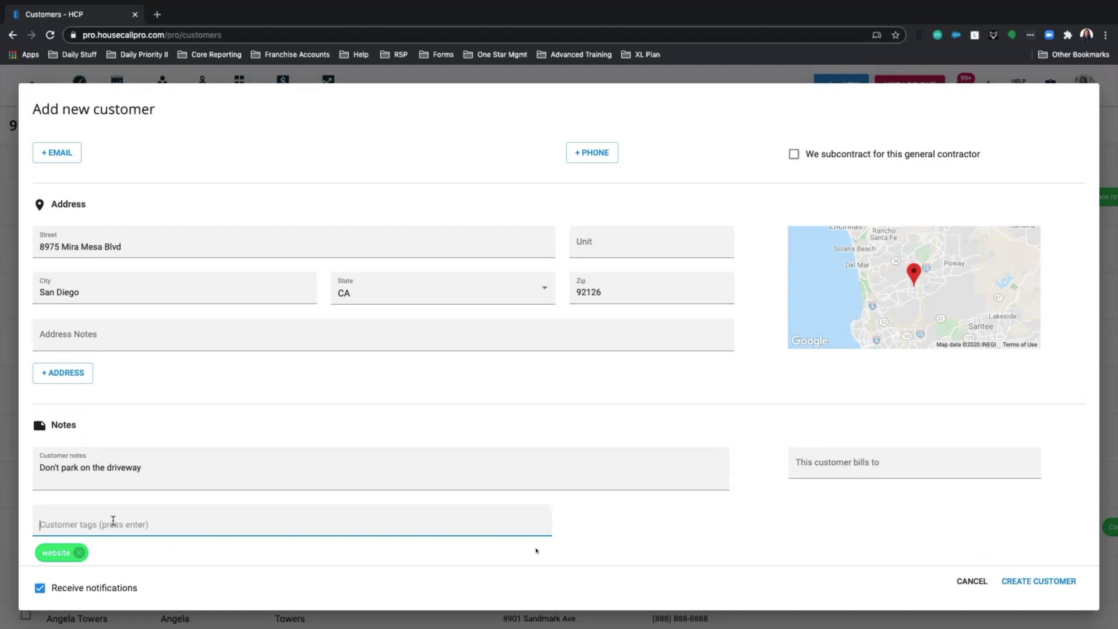
pyautogui.write('refer')
pyautogui.click(85, 549)
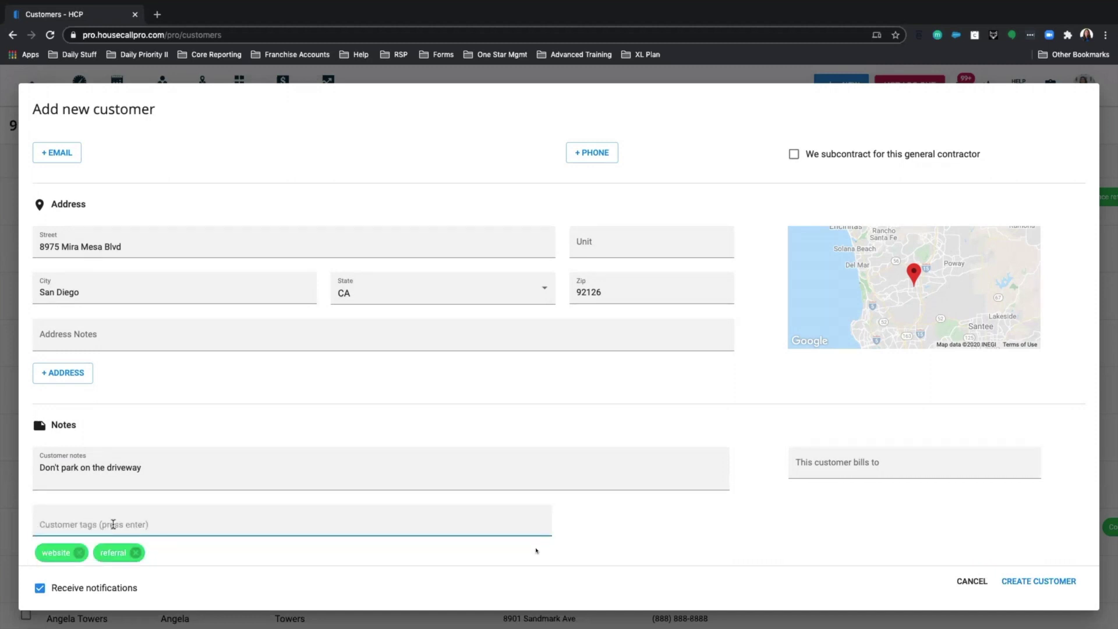
pyautogui.write('vip')
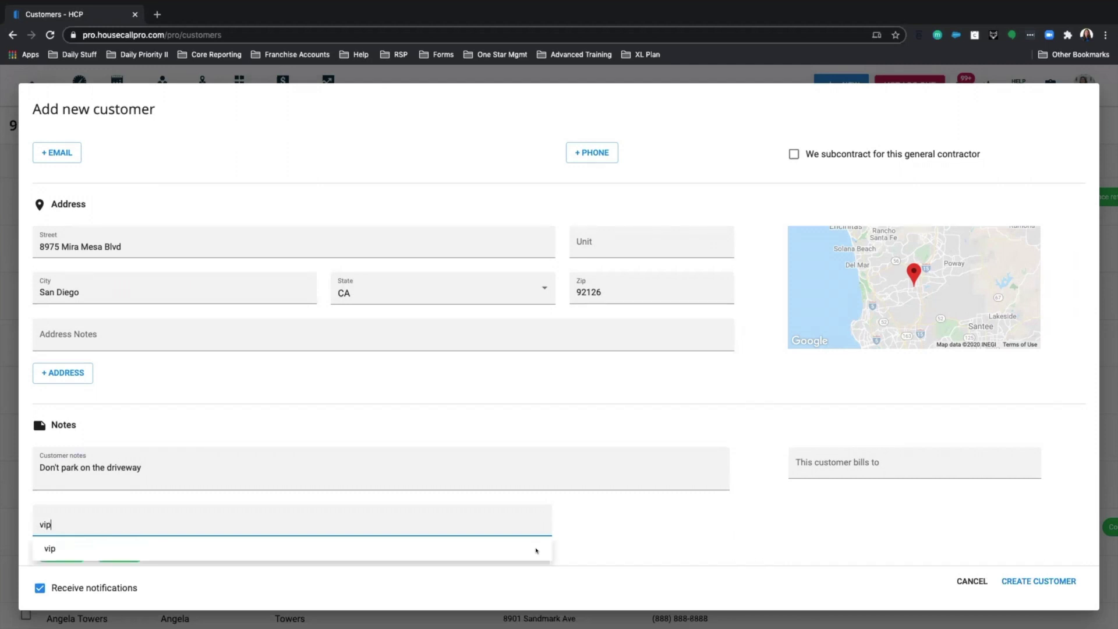
pyautogui.click(141, 550)
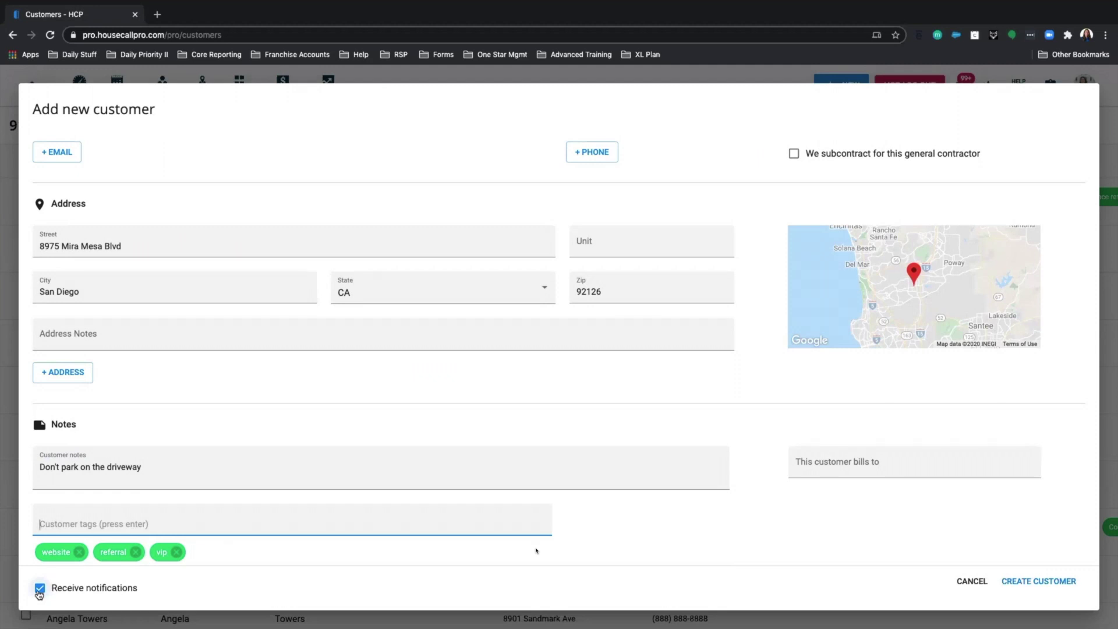
# - Turn off Receive notifications for this customer
pyautogui.click(40, 589)
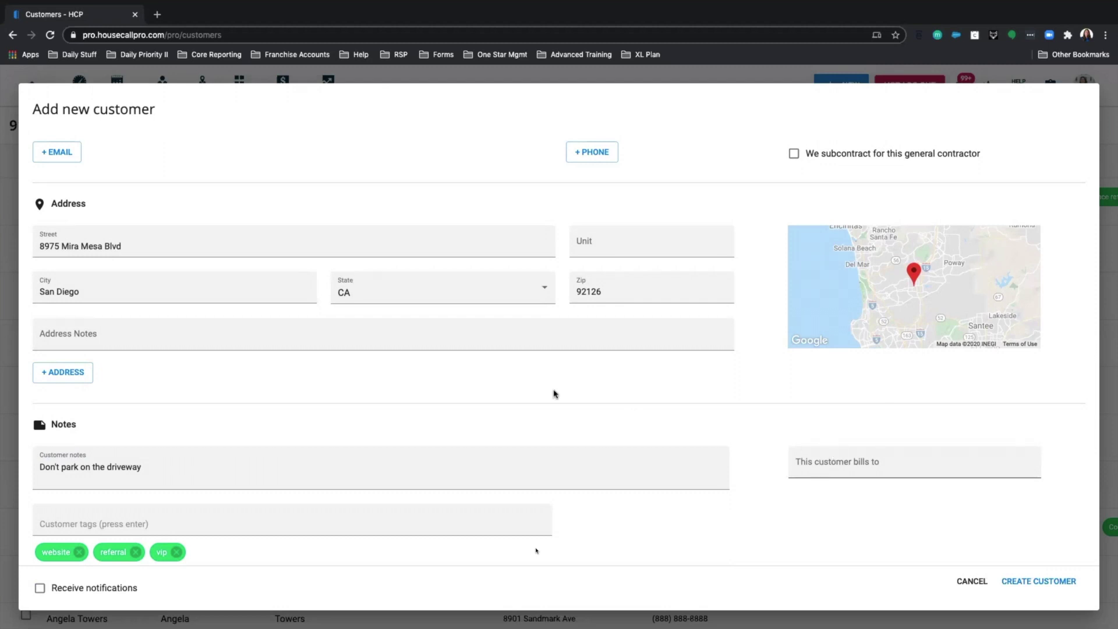
pyautogui.scroll(3, 563, 393)
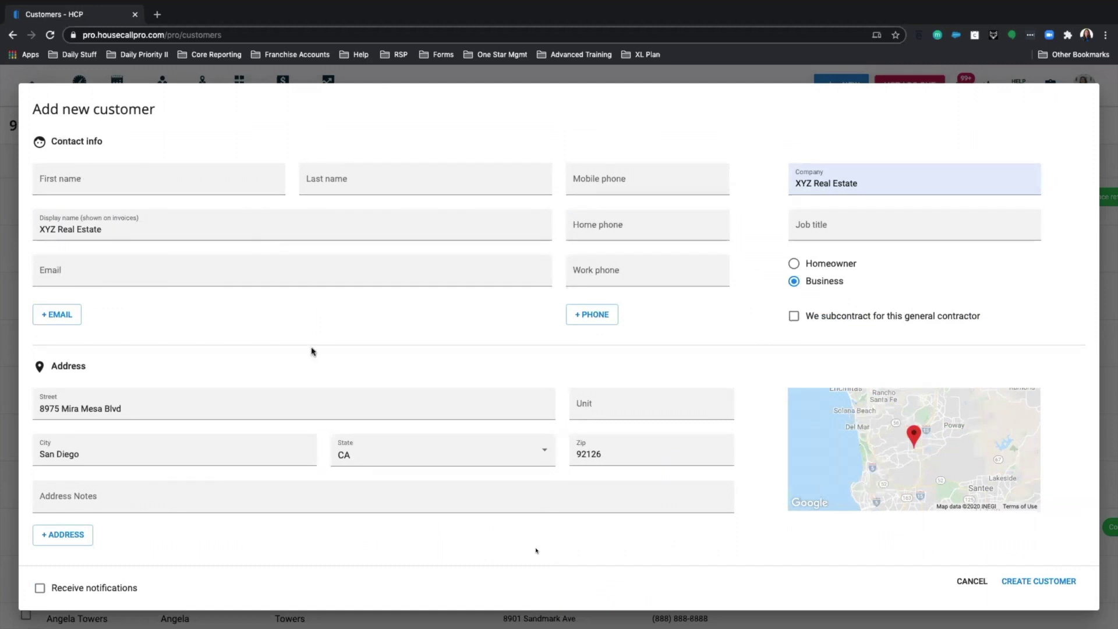
pyautogui.scroll(-3, 373, 355)
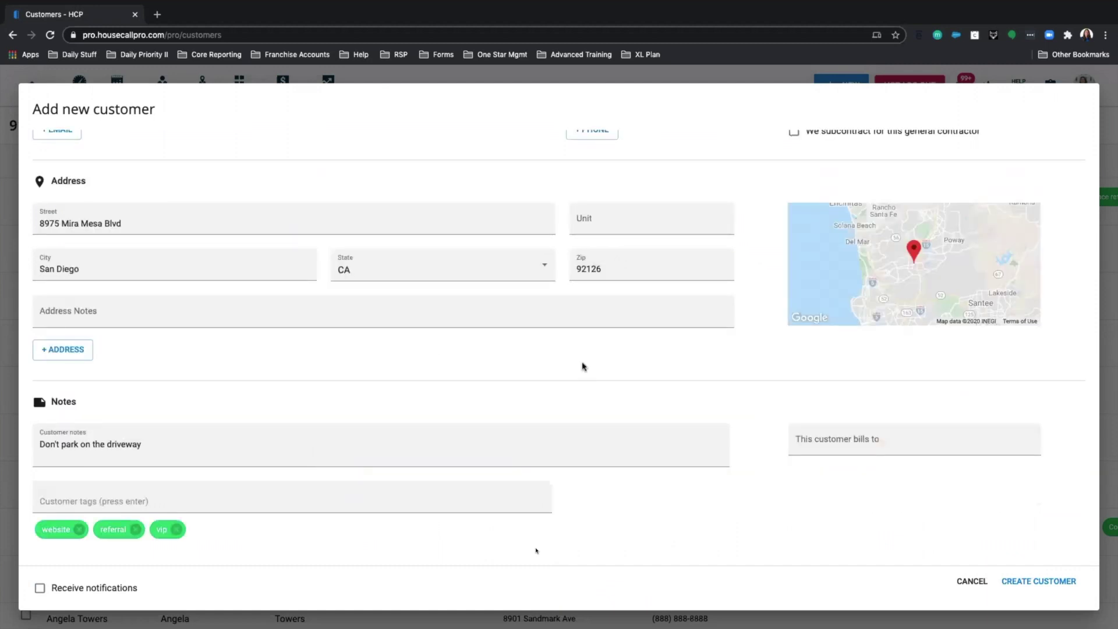
# - Set ABC PROPERTY MANAGER as the bill-to customer, clear it, then cancel the form
pyautogui.click(844, 440)
pyautogui.write('abc')
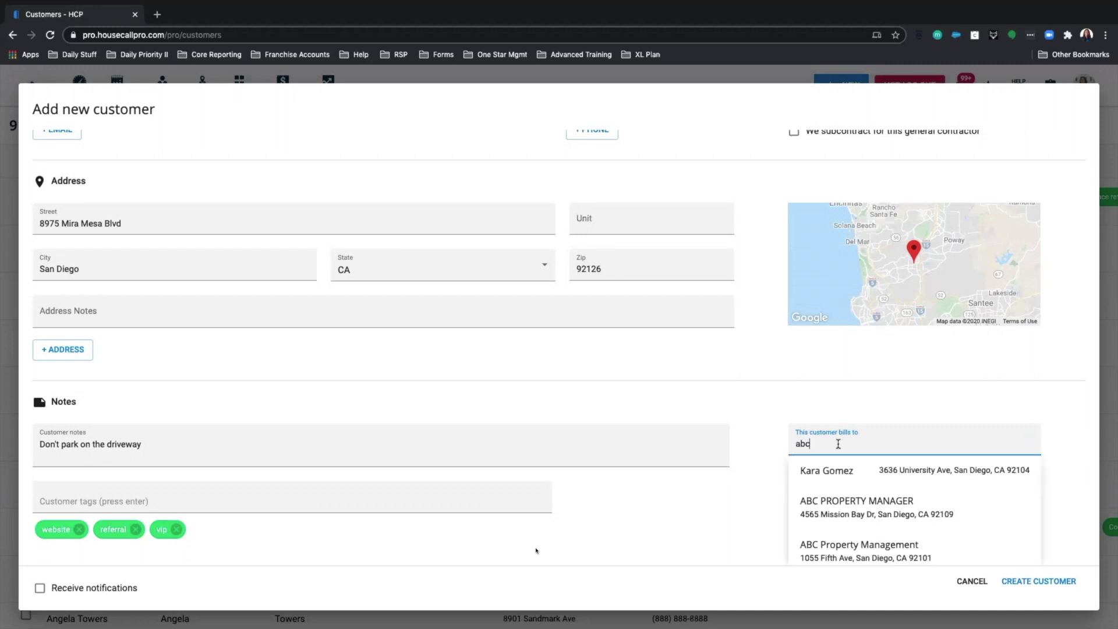
pyautogui.click(866, 508)
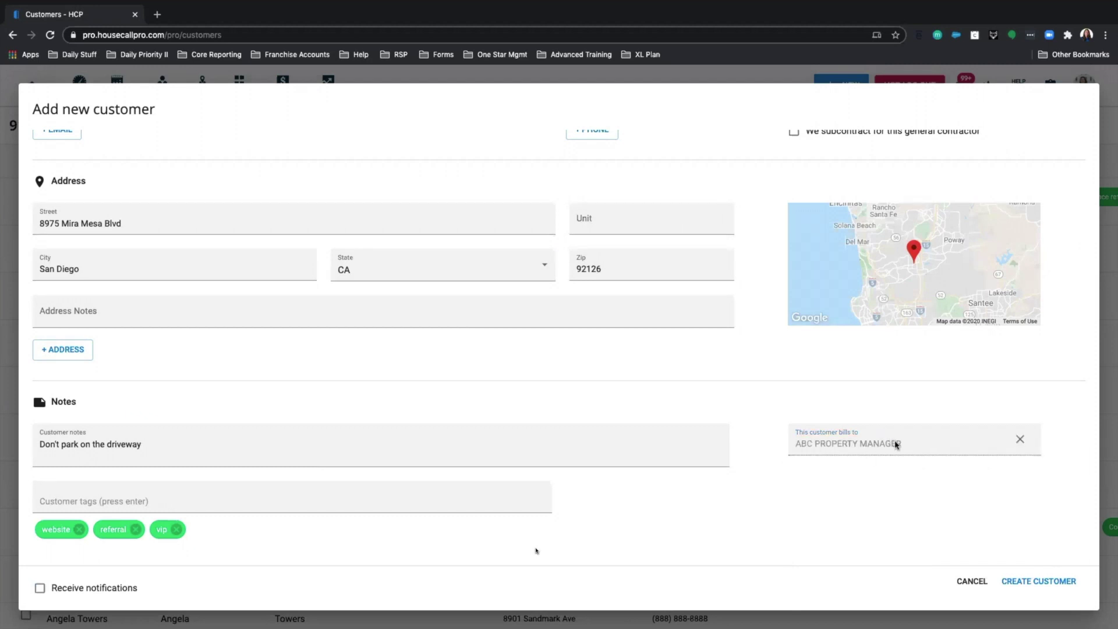
pyautogui.scroll(1, 474, 309)
pyautogui.scroll(-1, 515, 304)
pyautogui.click(1019, 440)
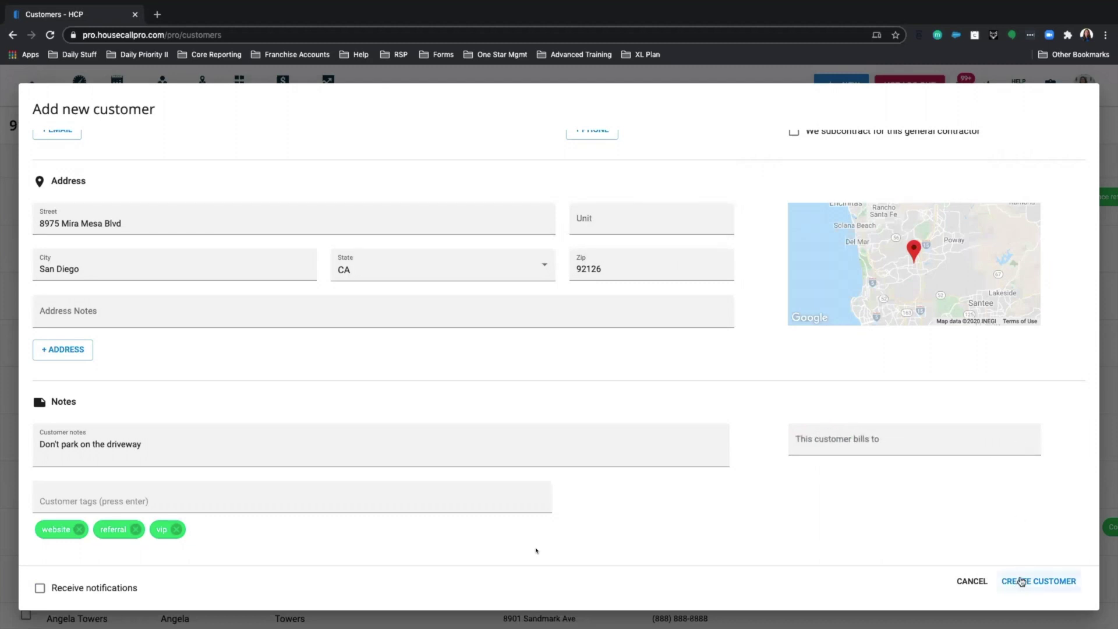
pyautogui.click(973, 583)
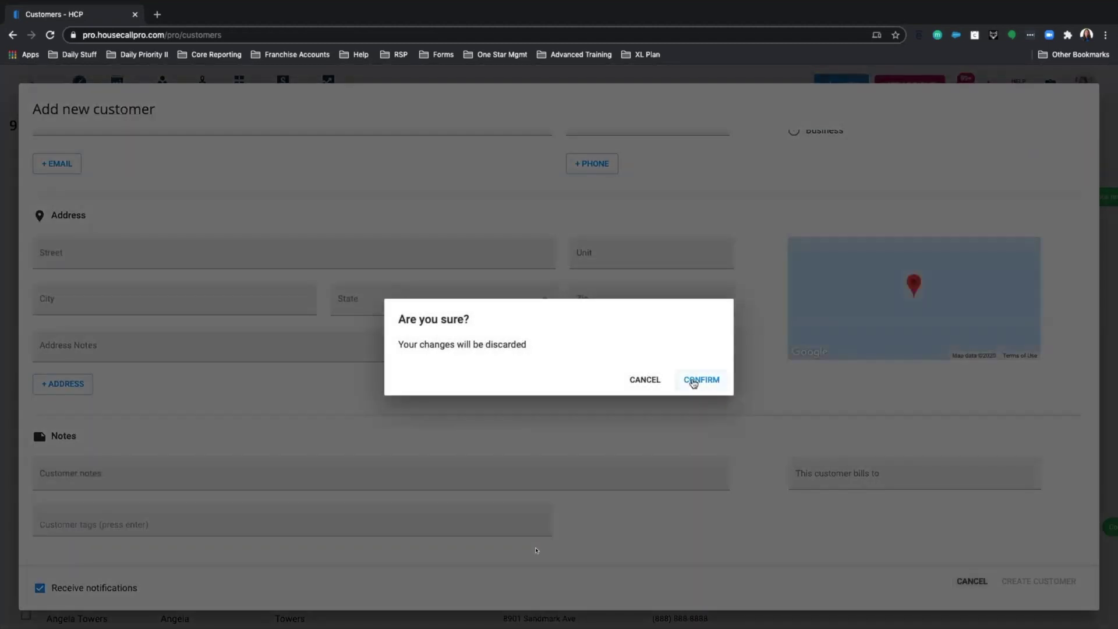
# - Discard the unsaved customer and start an Excel / CSV customer list upload
pyautogui.click(693, 383)
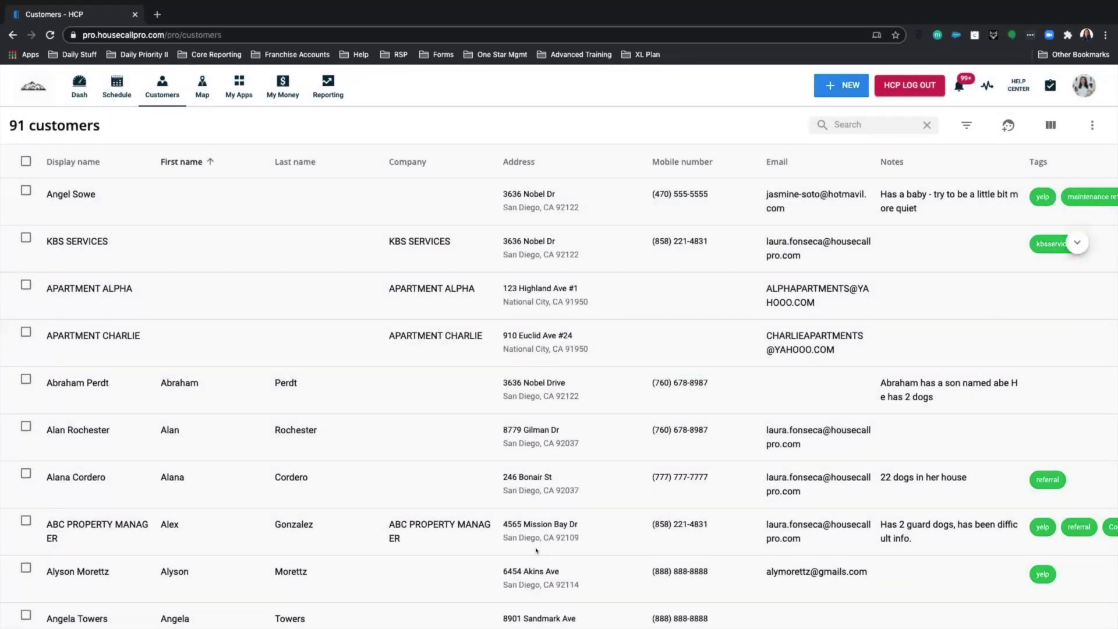
pyautogui.click(1093, 127)
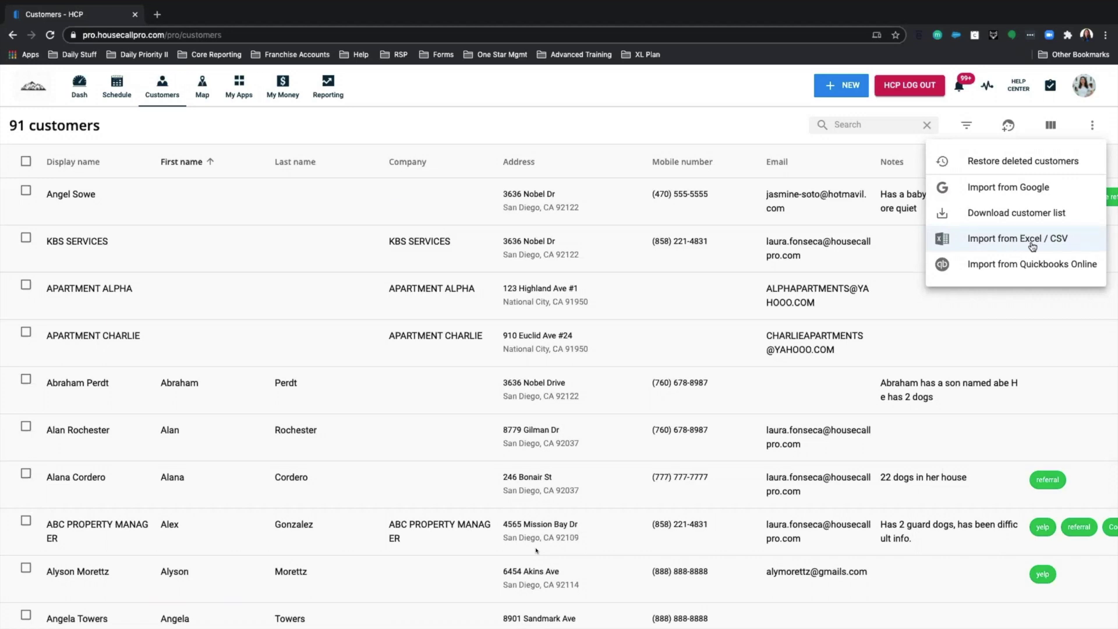
pyautogui.click(1017, 246)
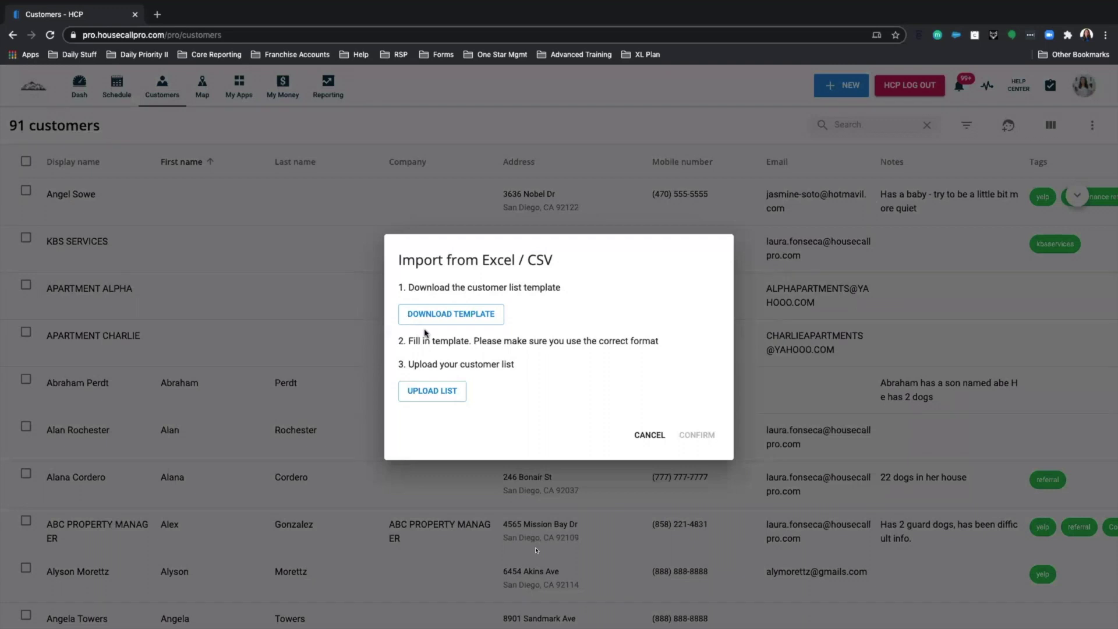
pyautogui.click(441, 392)
# - Cancel the spreadsheet import and view the QuickBooks Online sync app's CONNECTED status
pyautogui.click(644, 435)
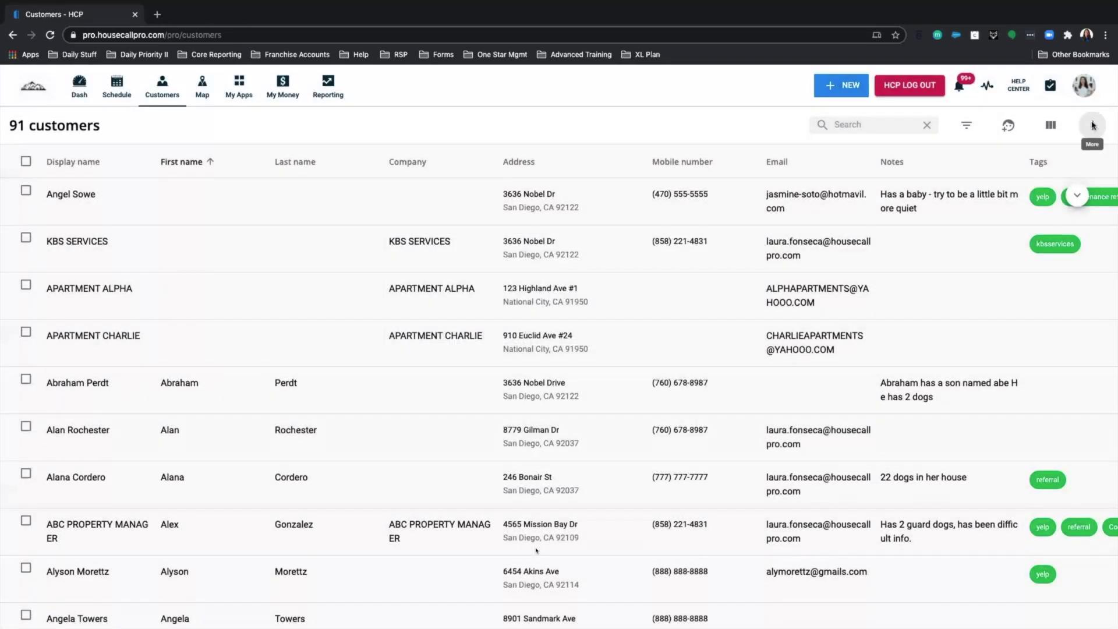
pyautogui.click(1093, 126)
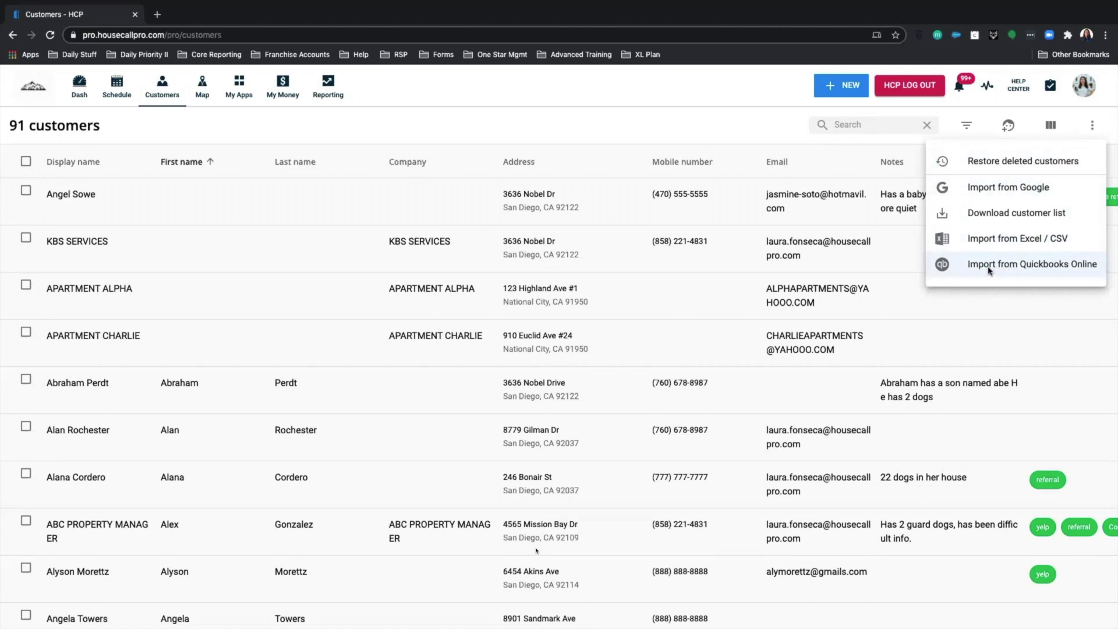
pyautogui.click(1008, 268)
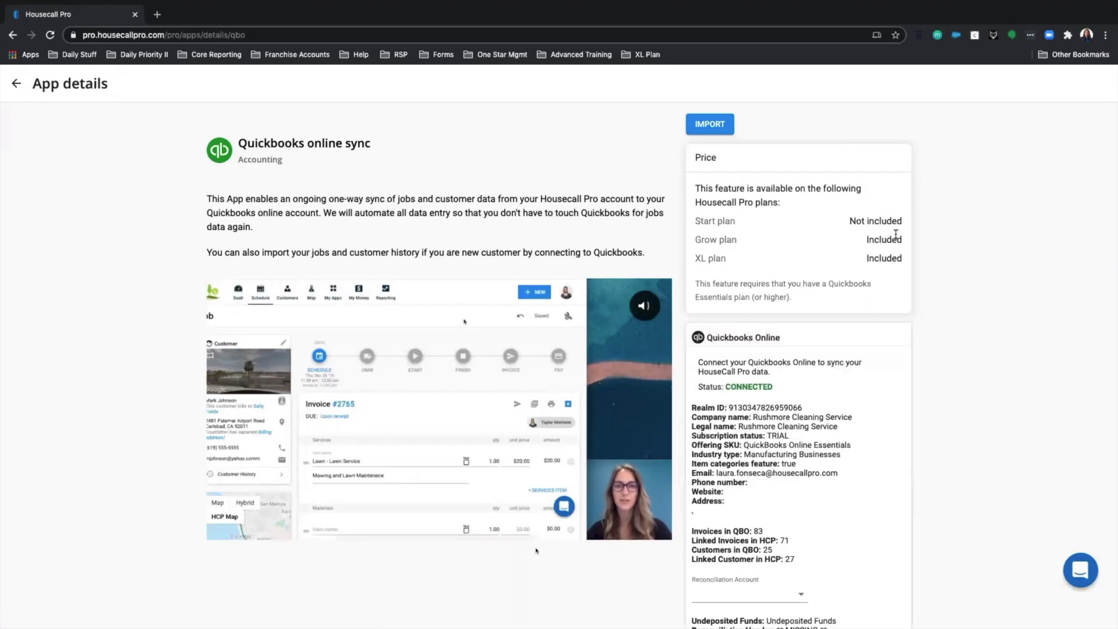
pyautogui.scroll(-2, 489, 319)
pyautogui.scroll(-2, 490, 319)
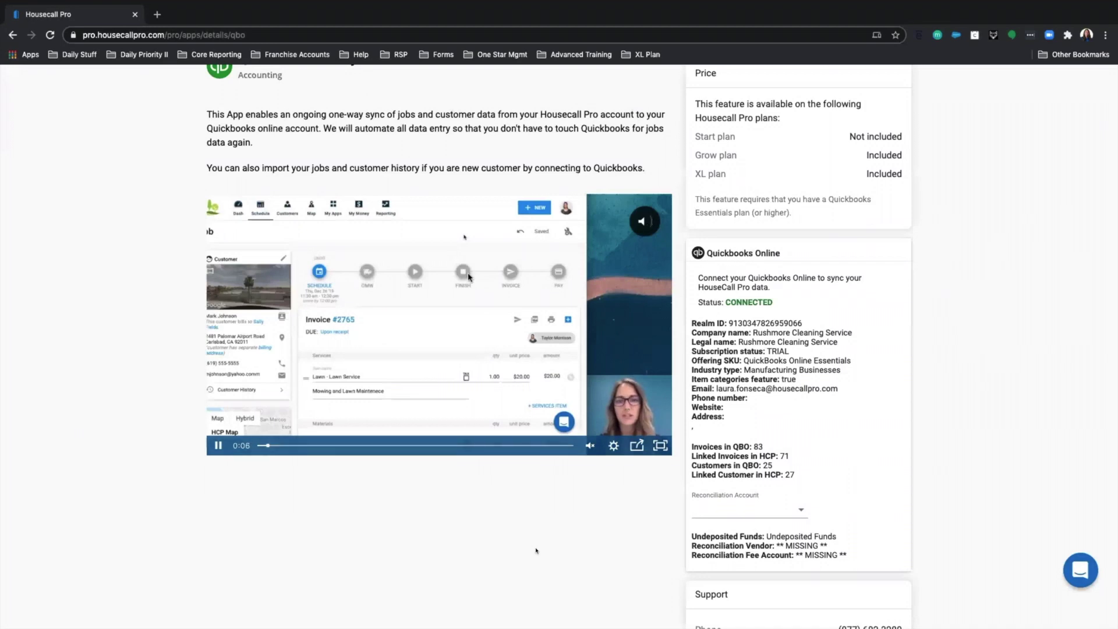
pyautogui.scroll(2, 537, 551)
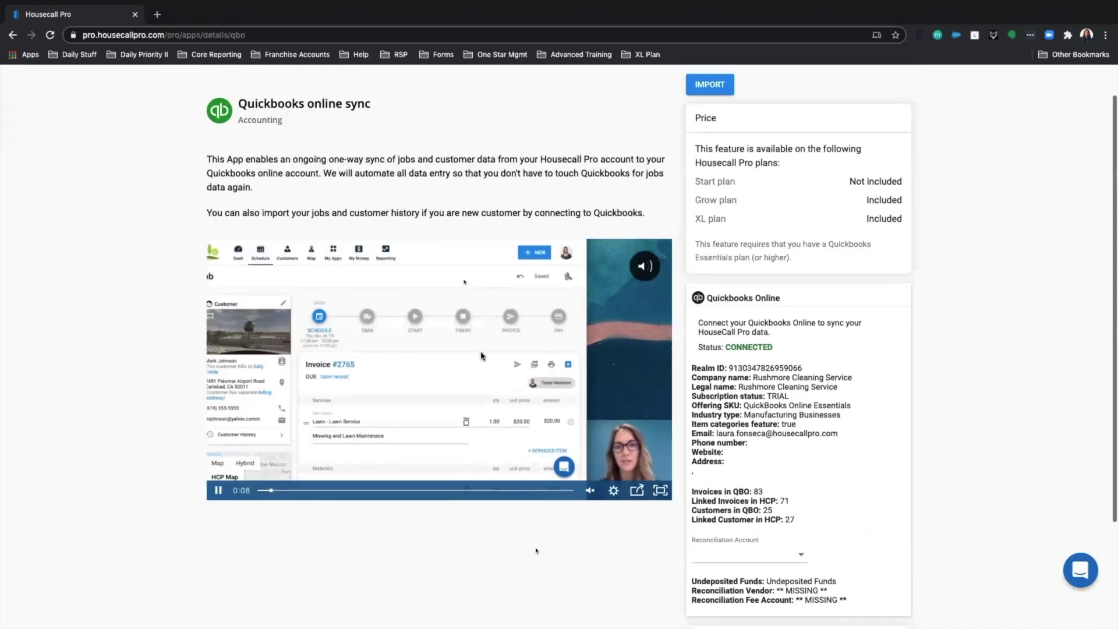
pyautogui.scroll(2, 536, 551)
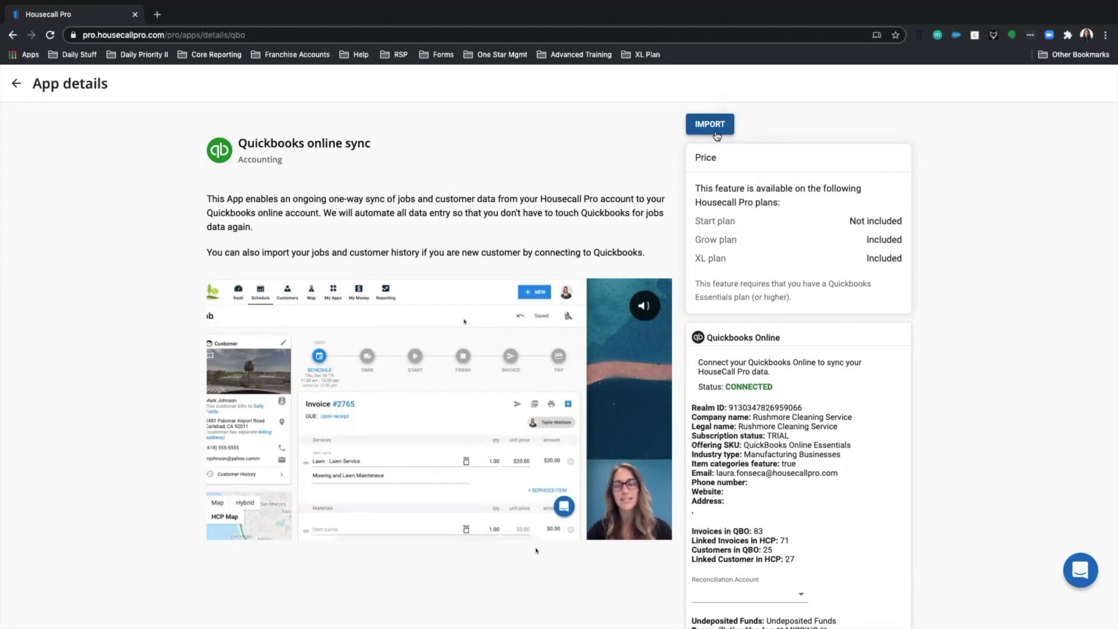
pyautogui.moveTo(776, 389); pyautogui.dragTo(700, 389)
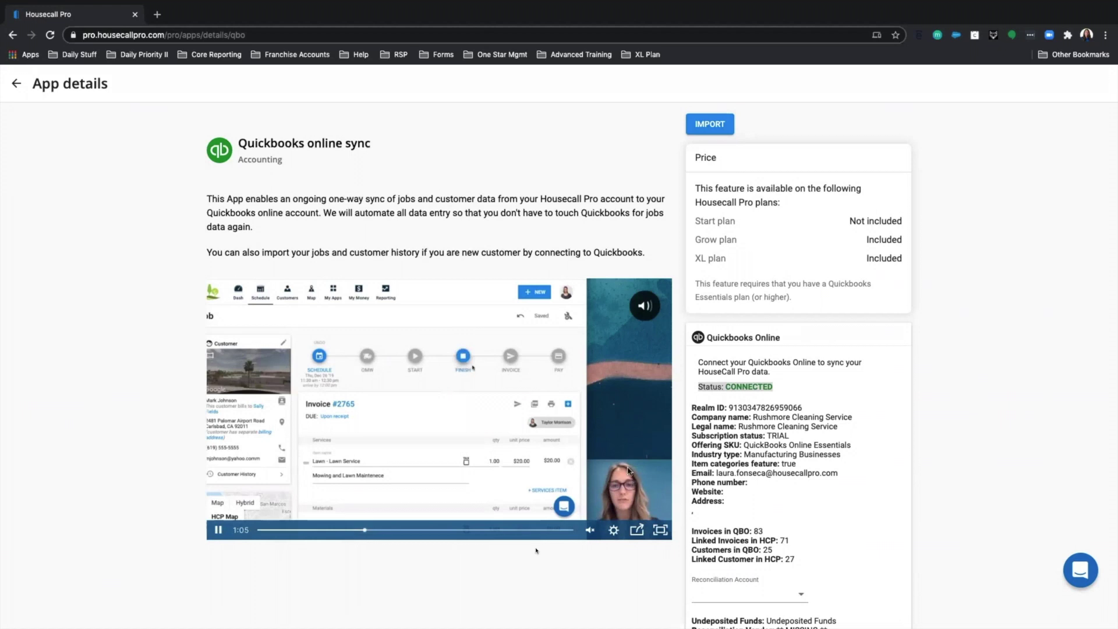
# - Go back through the Apps list to the main Dashboard
pyautogui.click(17, 91)
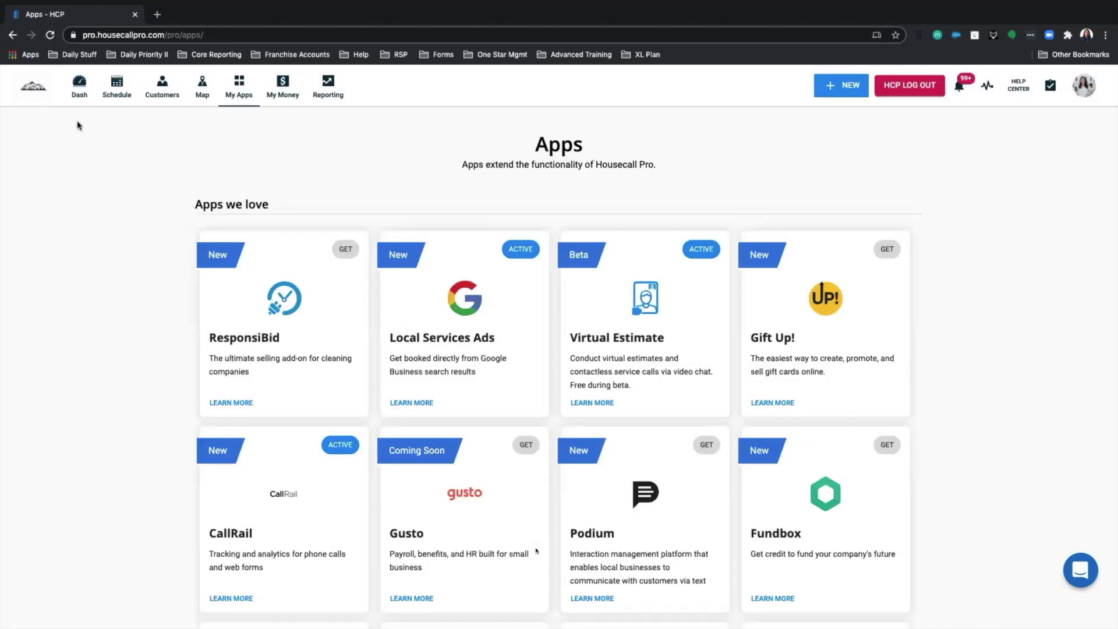
pyautogui.click(77, 101)
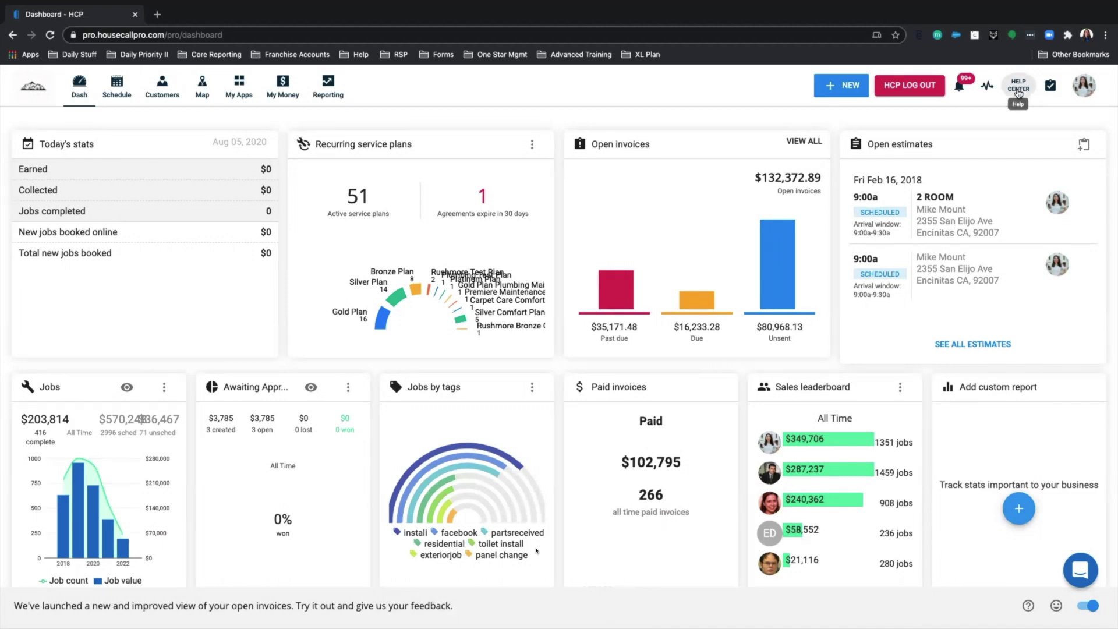
# - Open the Help Center in a new tab and search for 'online booking'
pyautogui.click(1019, 92)
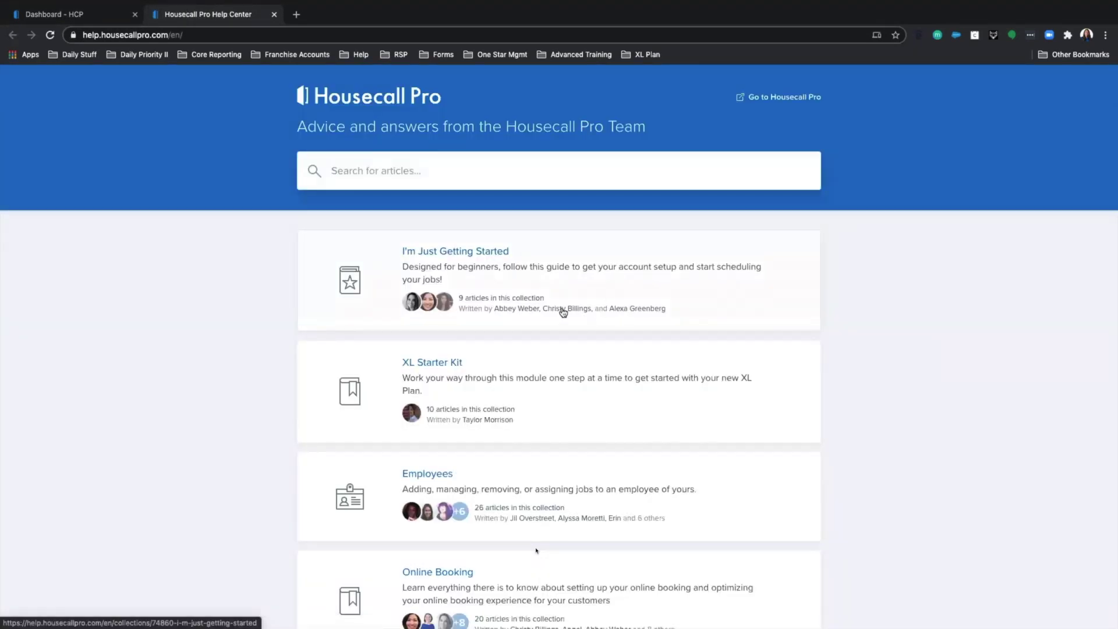
pyautogui.scroll(-5, 553, 310)
pyautogui.scroll(-1, 555, 311)
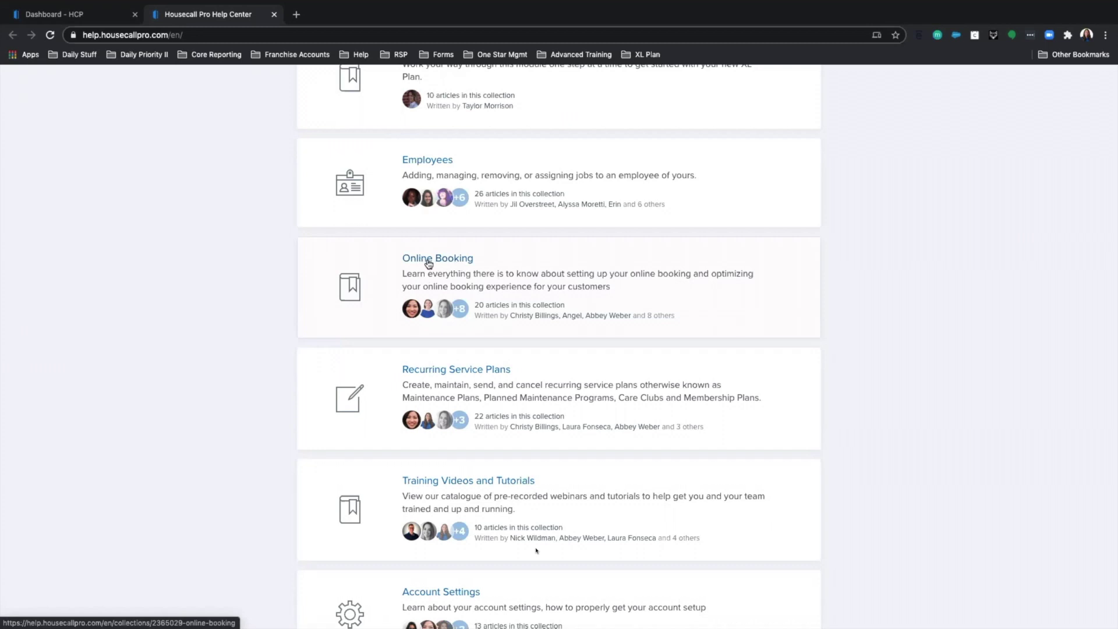
pyautogui.scroll(-3, 449, 273)
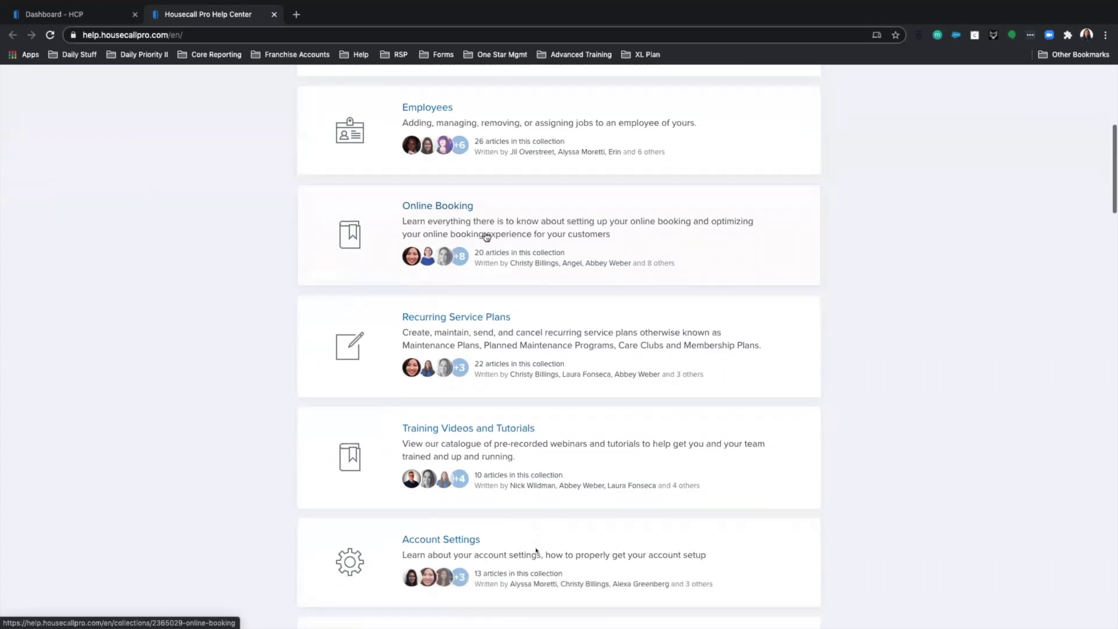
pyautogui.scroll(10, 466, 336)
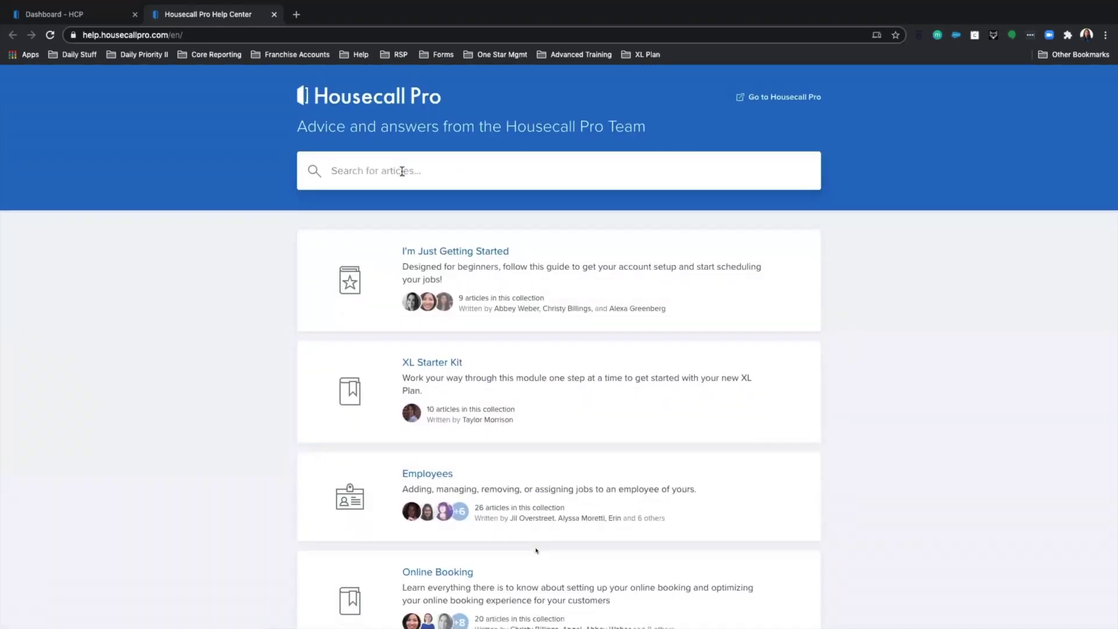
pyautogui.click(401, 171)
pyautogui.write('online booking')
pyautogui.press('Return')
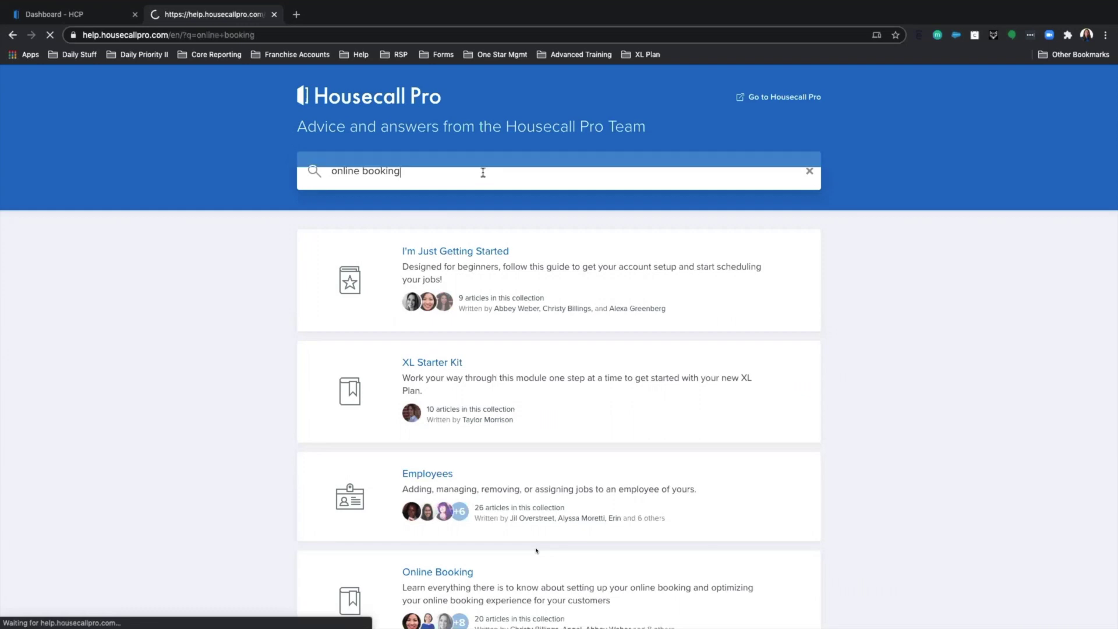
# - Replace the query with 'field tech training' and search again
pyautogui.moveTo(410, 171); pyautogui.dragTo(319, 167)
pyautogui.press('BackSpace')
pyautogui.write('field tech training')
pyautogui.press('Return')
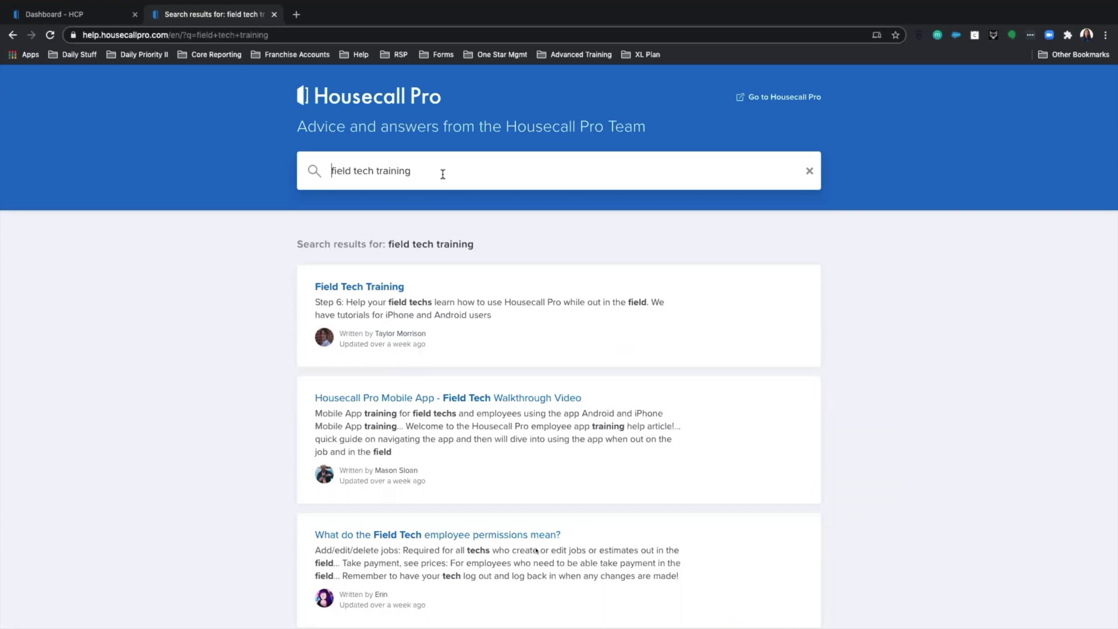
# - Remove the search query from the URL to load the Help Center home page
pyautogui.moveTo(283, 36); pyautogui.dragTo(182, 34)
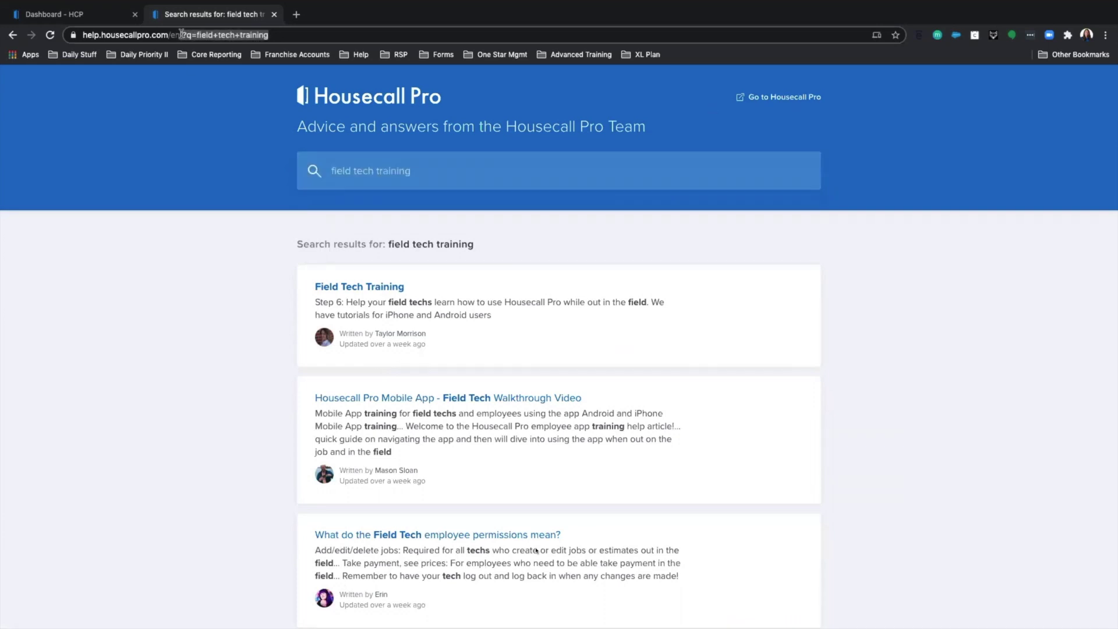
pyautogui.press('BackSpace')
pyautogui.press('Return')
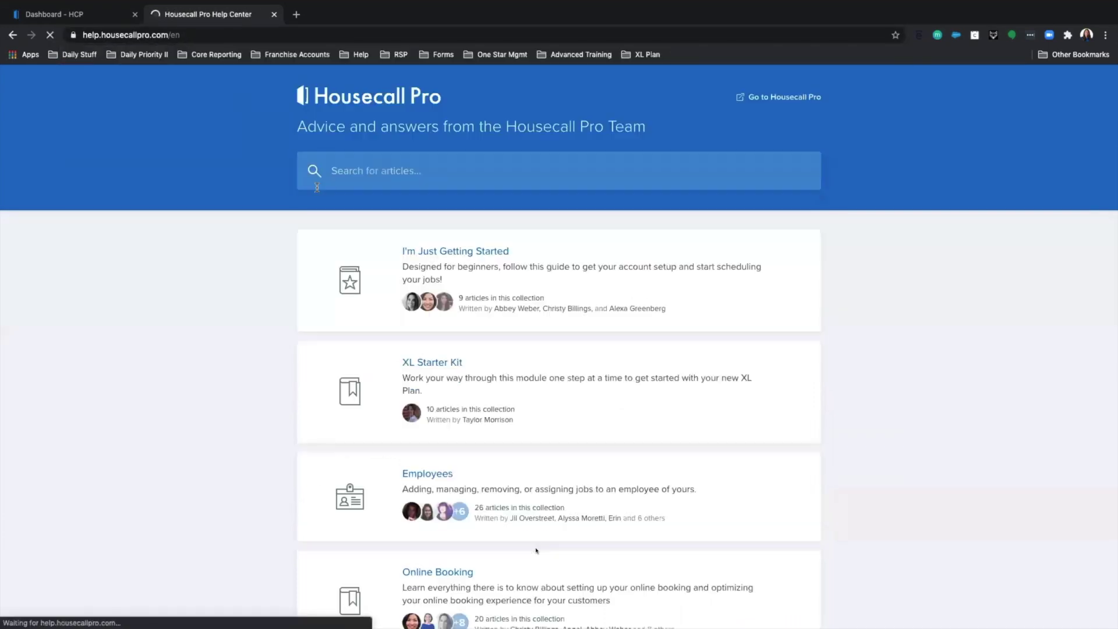
# - Open I'm Just Getting Started, copy its page URL, and browse its 9 articles
pyautogui.click(452, 252)
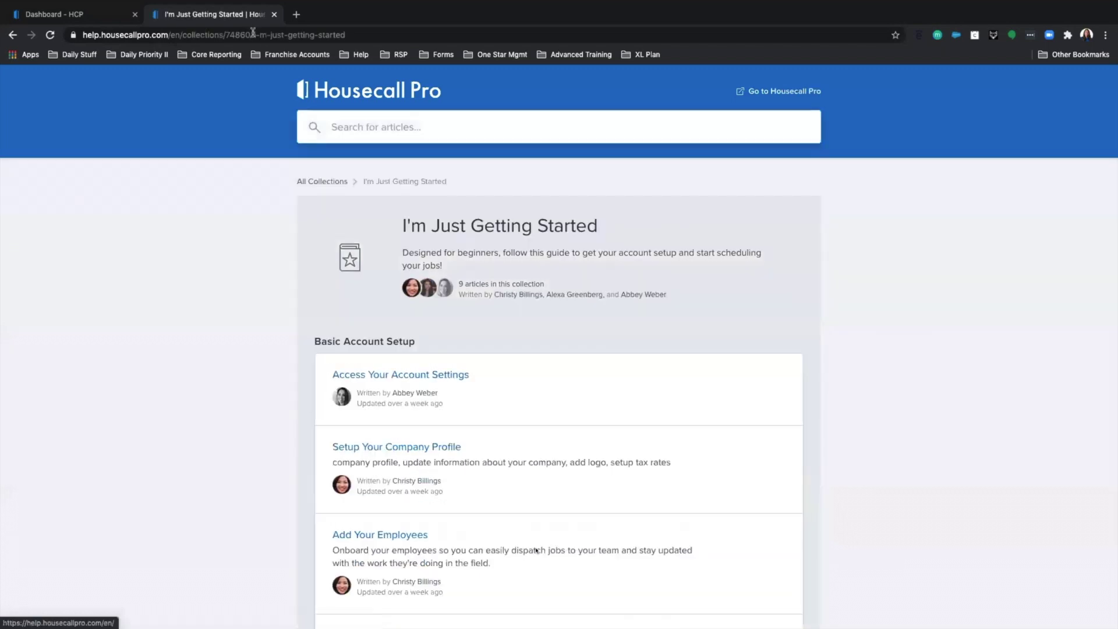
pyautogui.rightClick(256, 36)
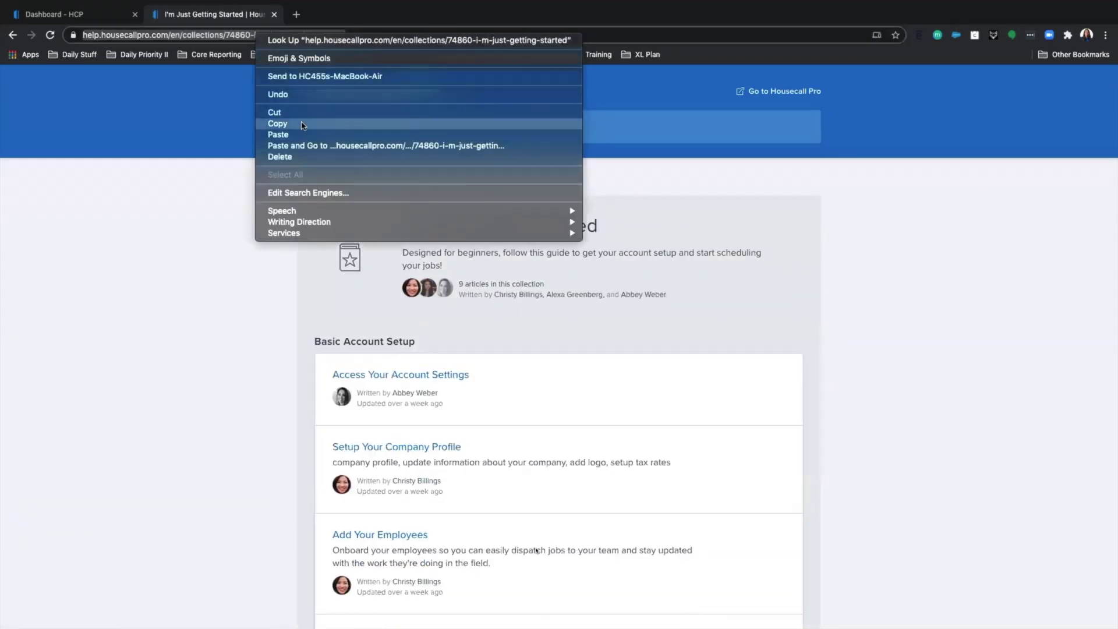
pyautogui.click(302, 125)
pyautogui.scroll(-3, 370, 448)
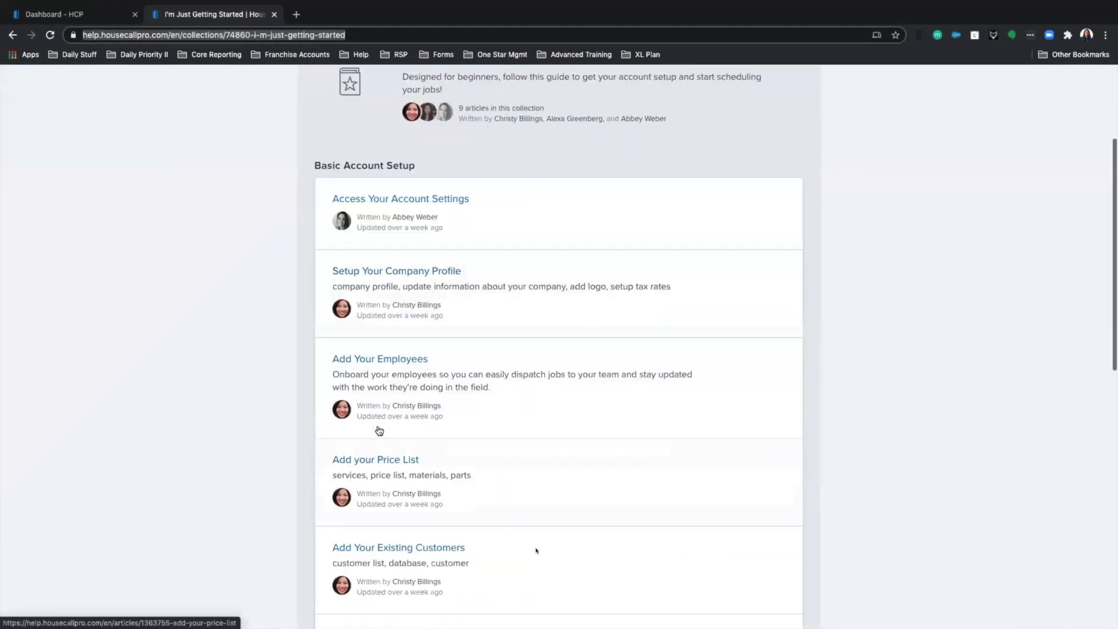
pyautogui.scroll(-4, 379, 431)
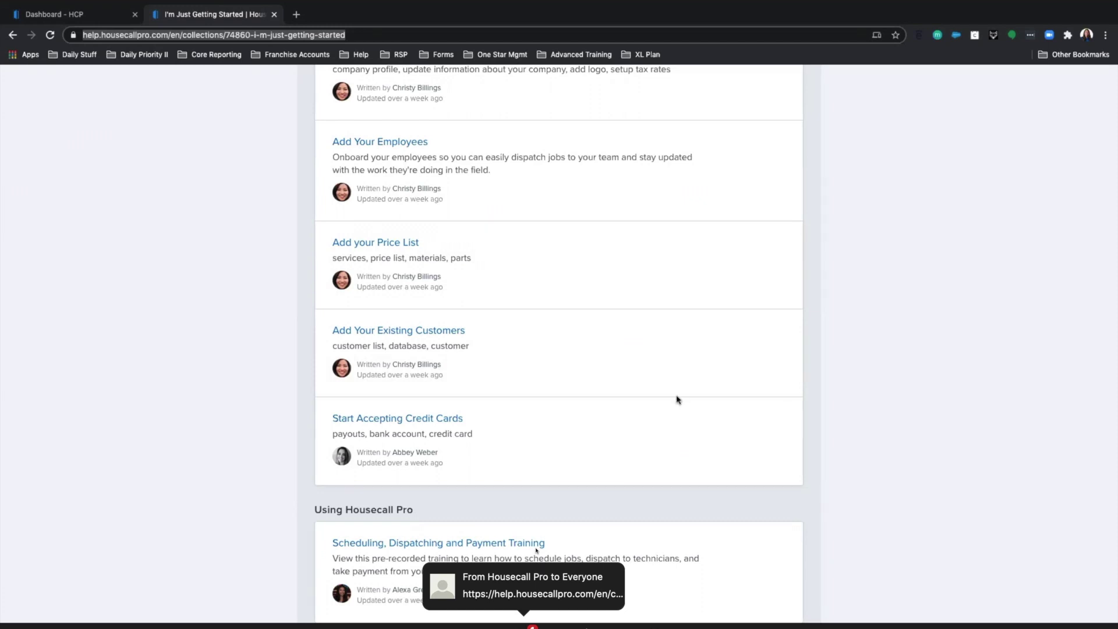
pyautogui.scroll(-3, 678, 402)
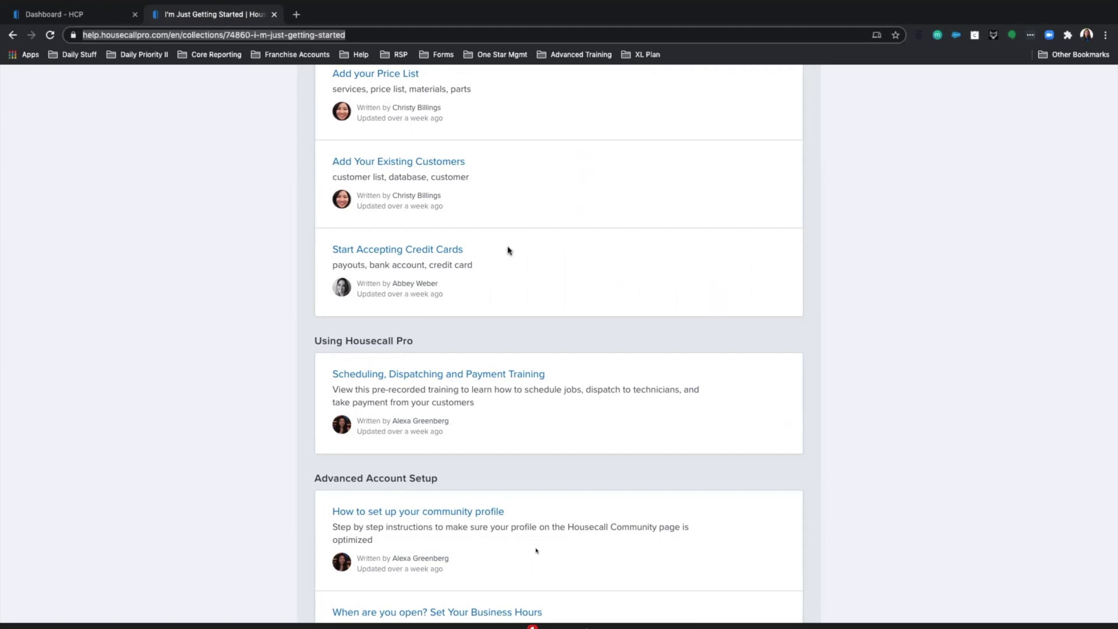
pyautogui.scroll(10, 534, 253)
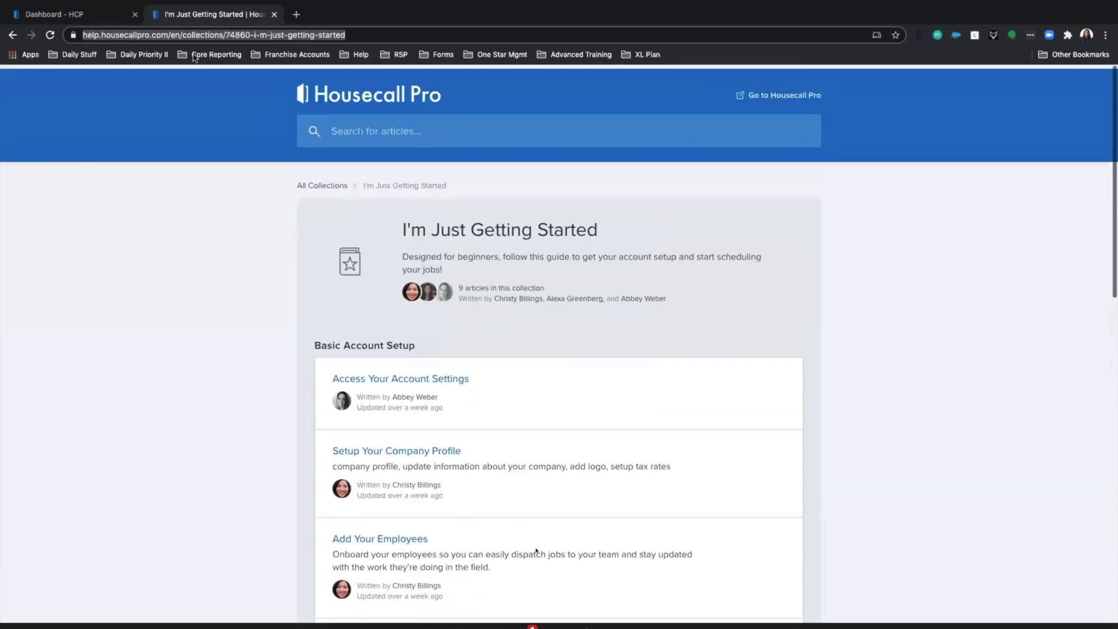
# - Return to the Dashboard tab, close the support chat, and go to My Money
pyautogui.click(88, 16)
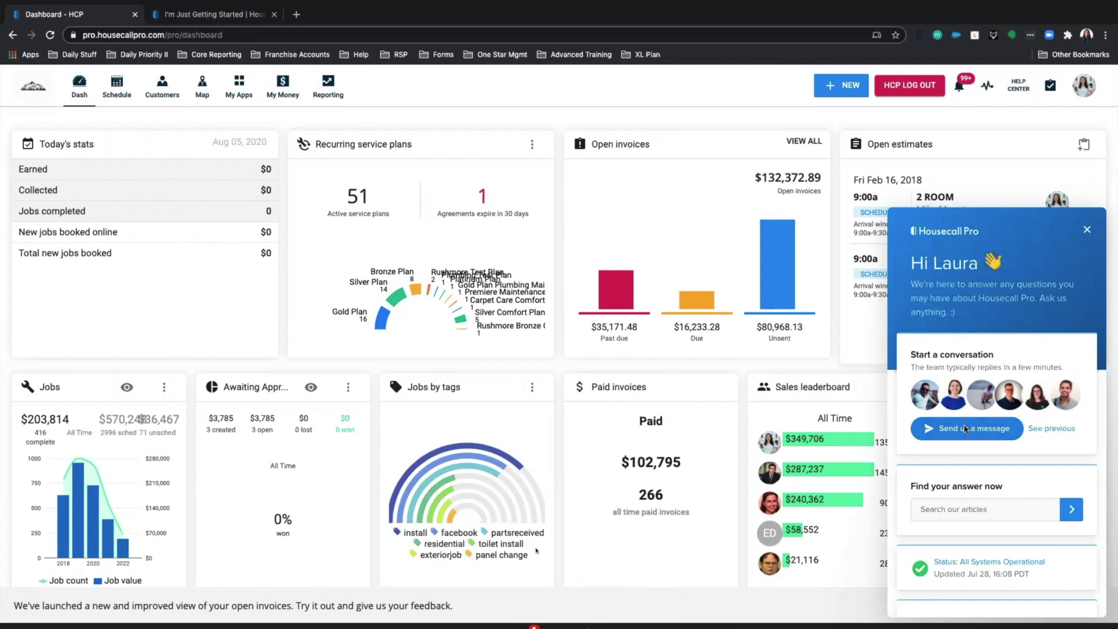
pyautogui.click(1084, 229)
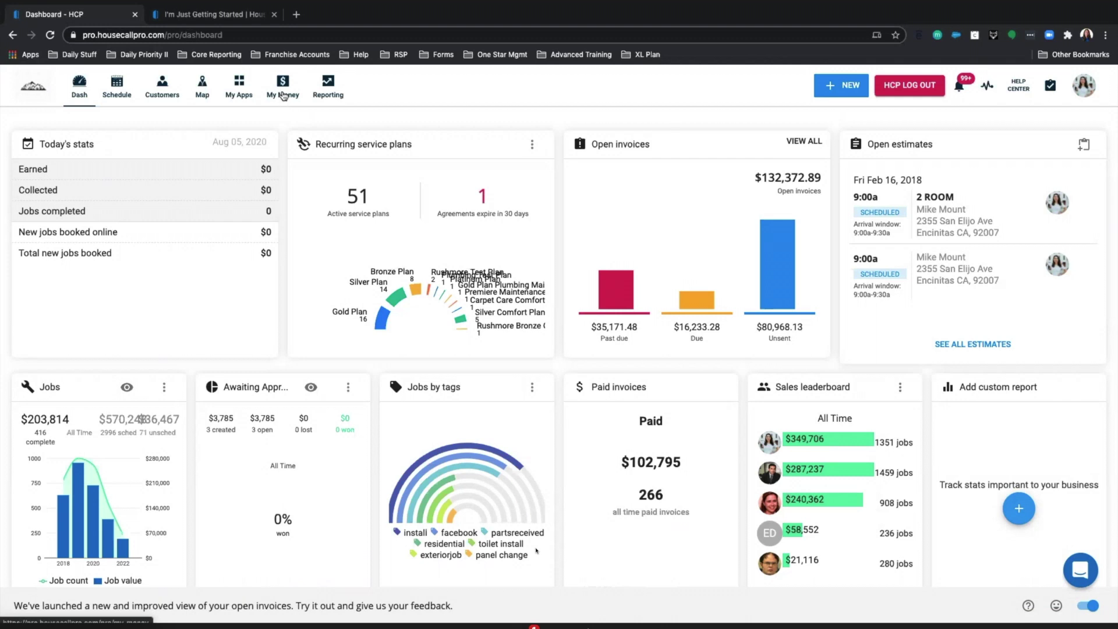
pyautogui.click(283, 96)
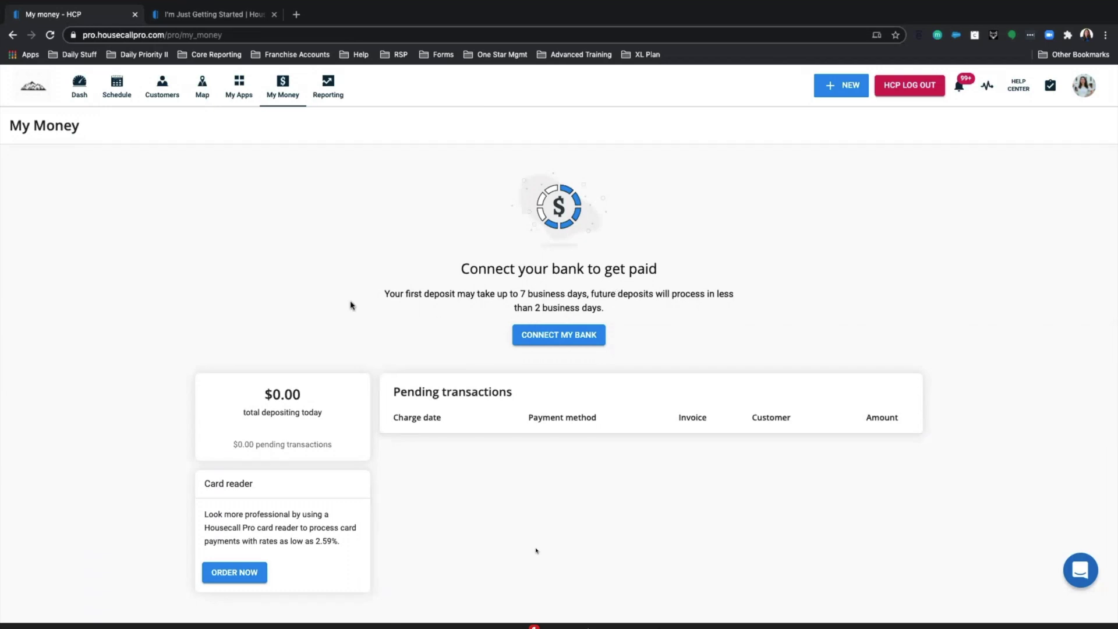
pyautogui.moveTo(376, 295); pyautogui.dragTo(587, 296)
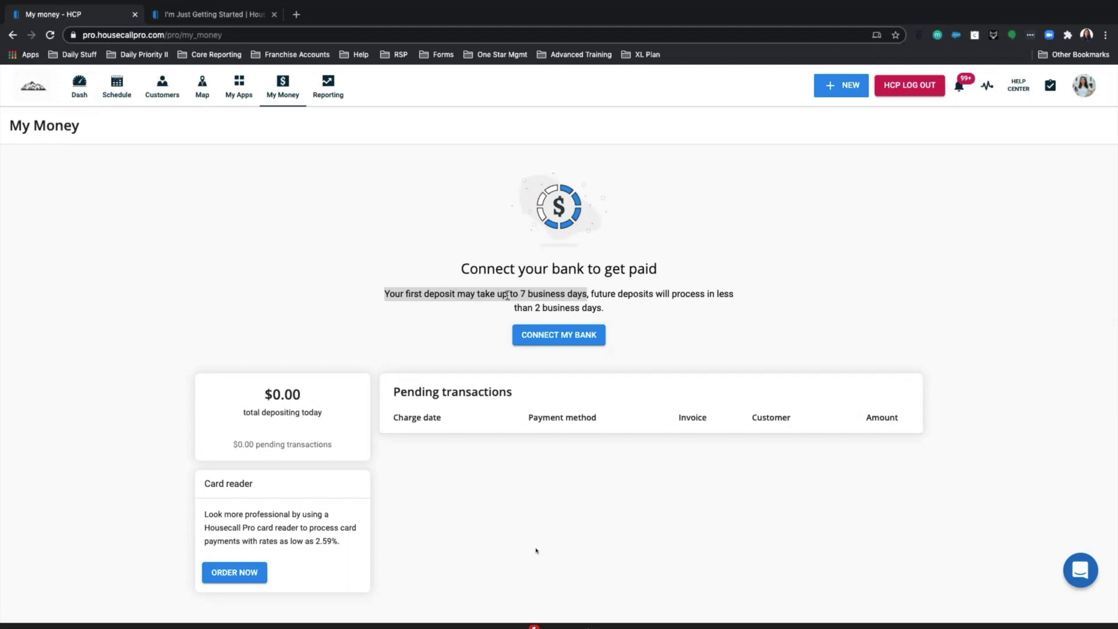
pyautogui.moveTo(606, 313); pyautogui.dragTo(583, 304)
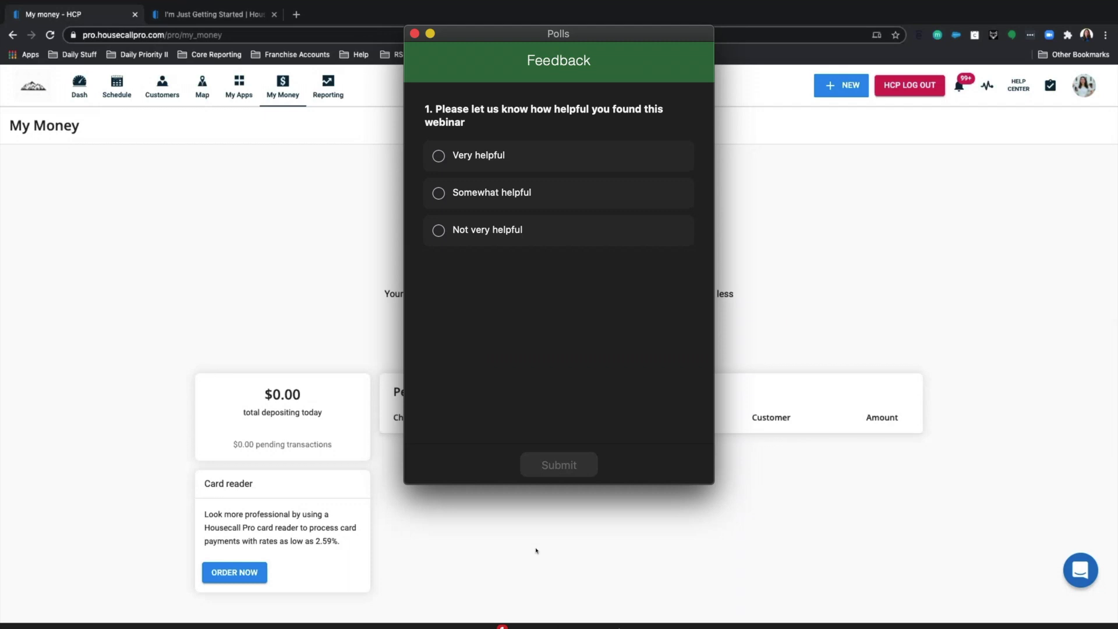
# - Answer the Zoom feedback poll with Very helpful and submit the response
pyautogui.click(439, 158)
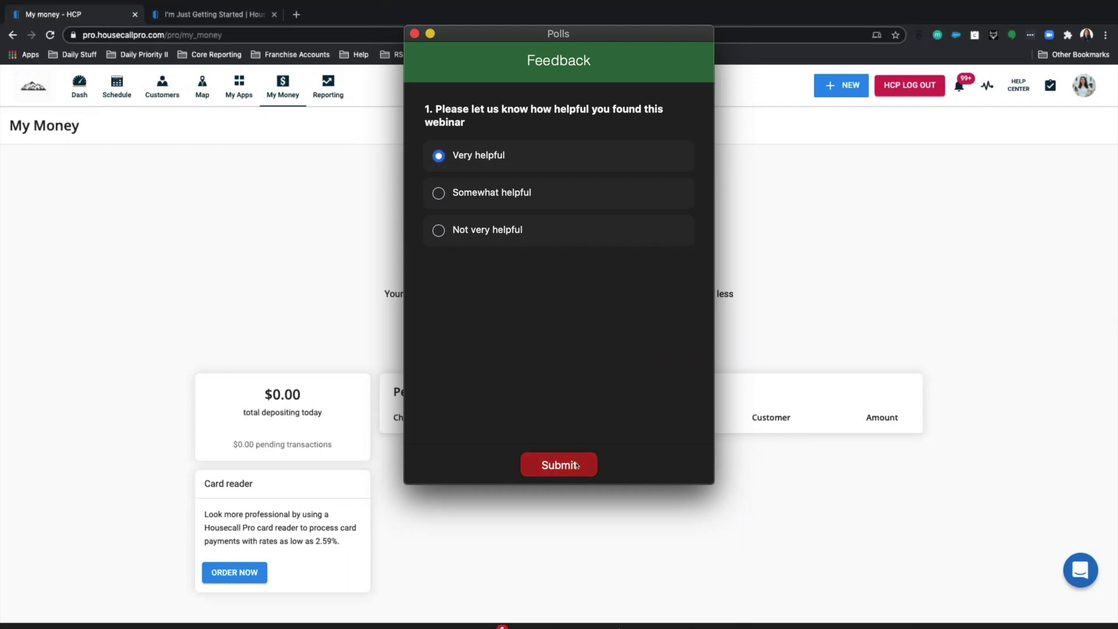
pyautogui.click(559, 465)
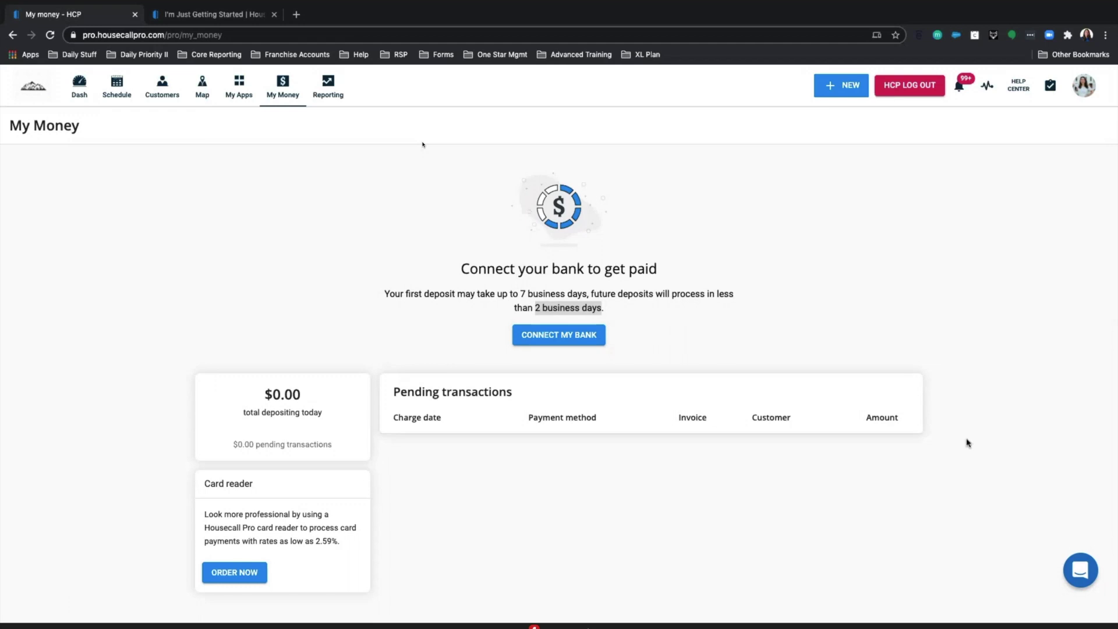
# - Open the $59.00 card reader product page in a new tab, then return to the My money tab
pyautogui.click(227, 574)
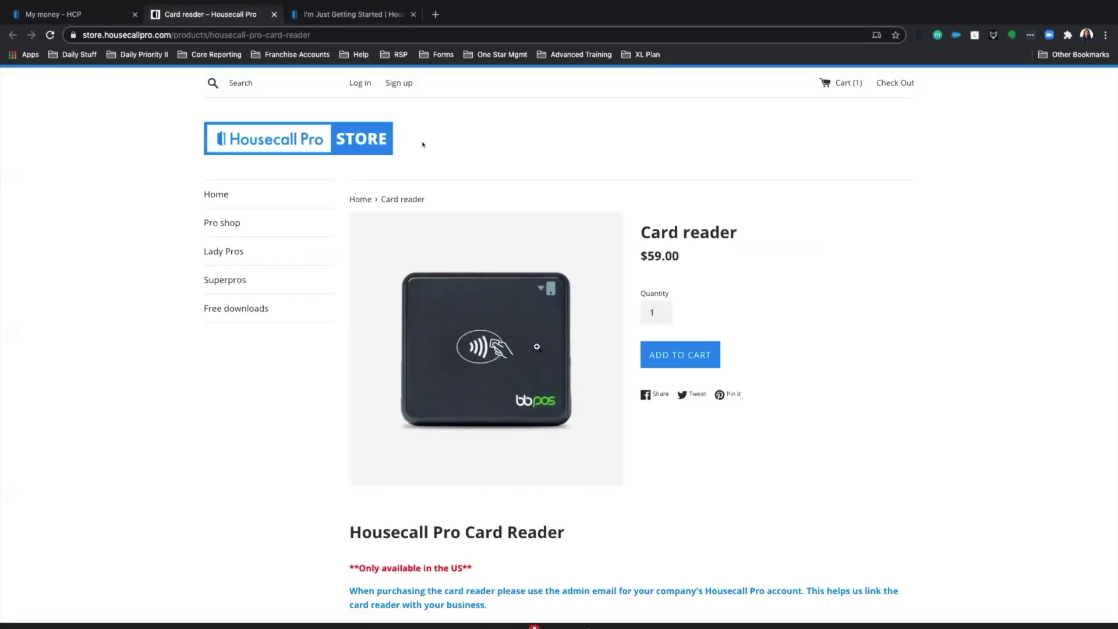
pyautogui.scroll(-1, 526, 325)
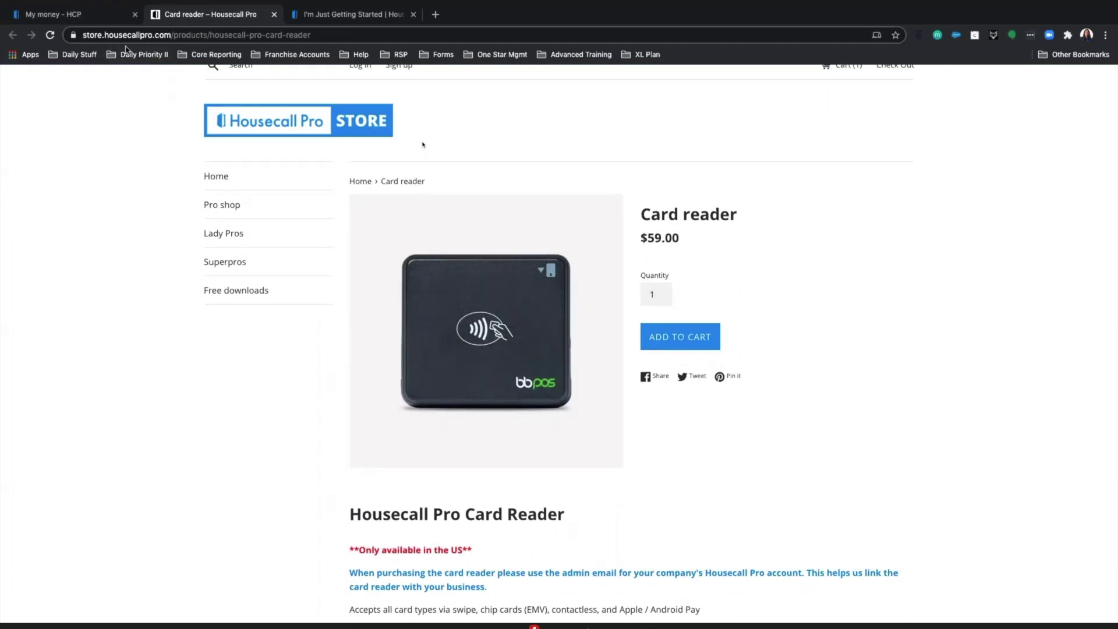
pyautogui.click(76, 14)
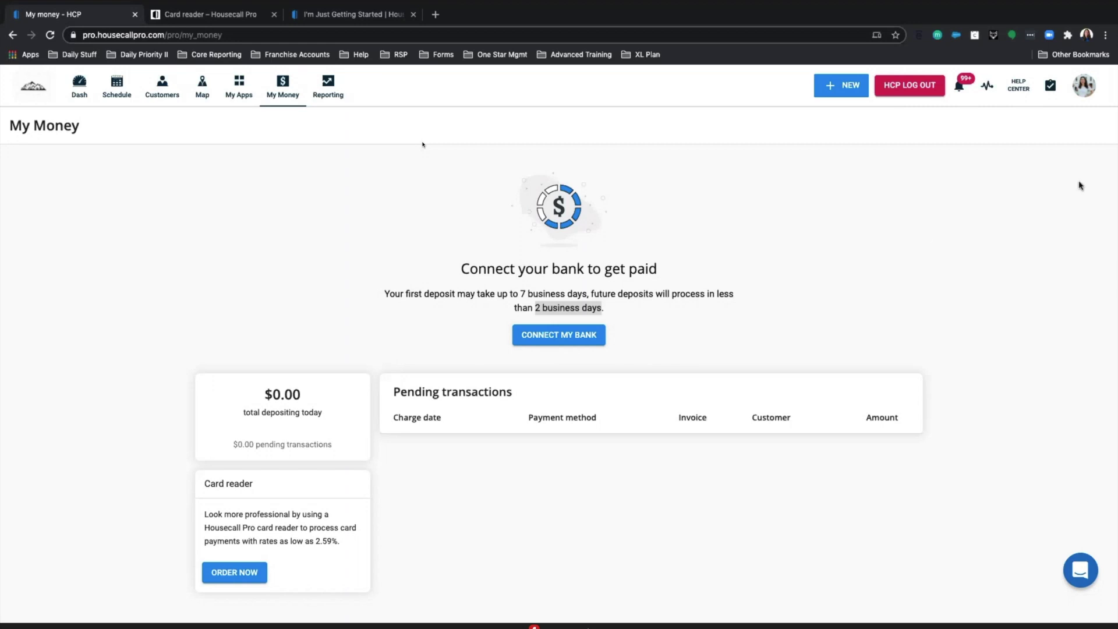
# - Open a field tech's employee record for editing from Settings > Employees
pyautogui.click(1078, 99)
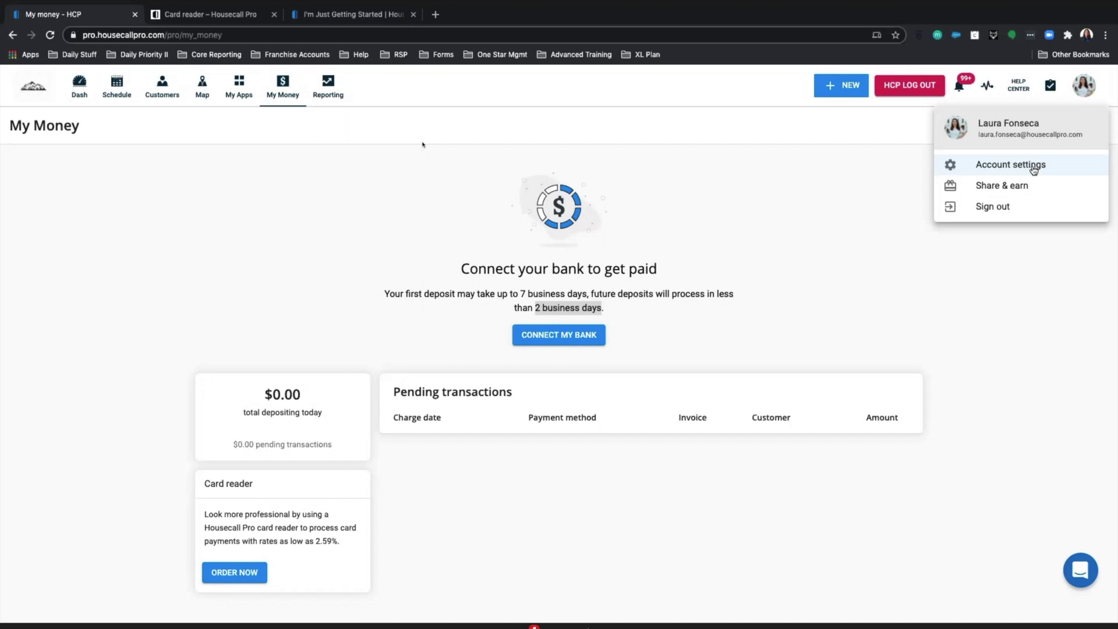
pyautogui.click(1034, 166)
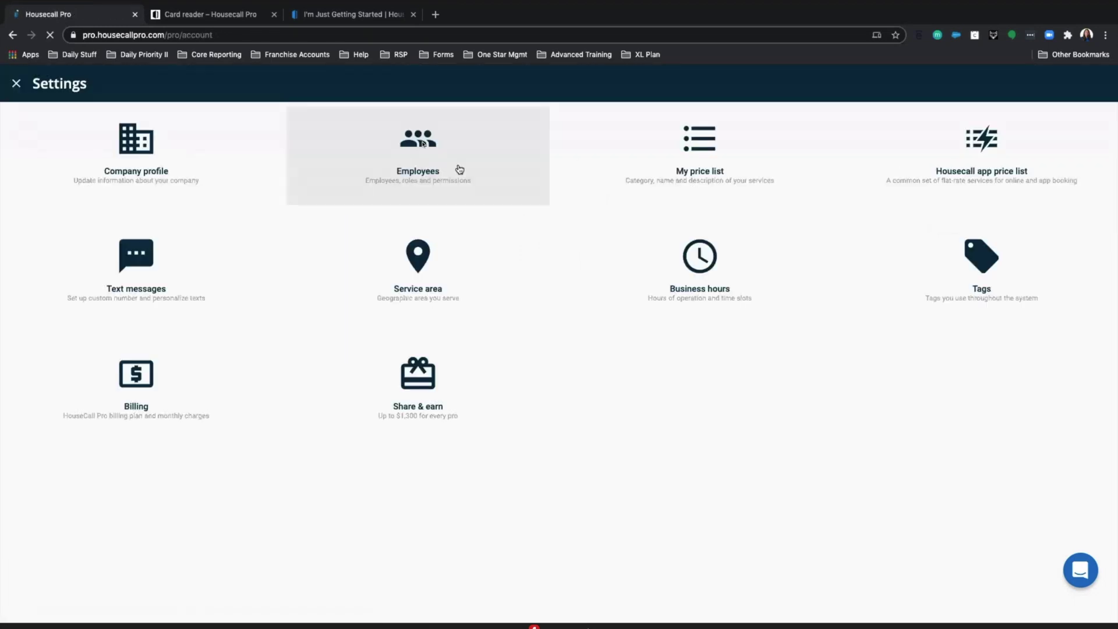
pyautogui.click(459, 169)
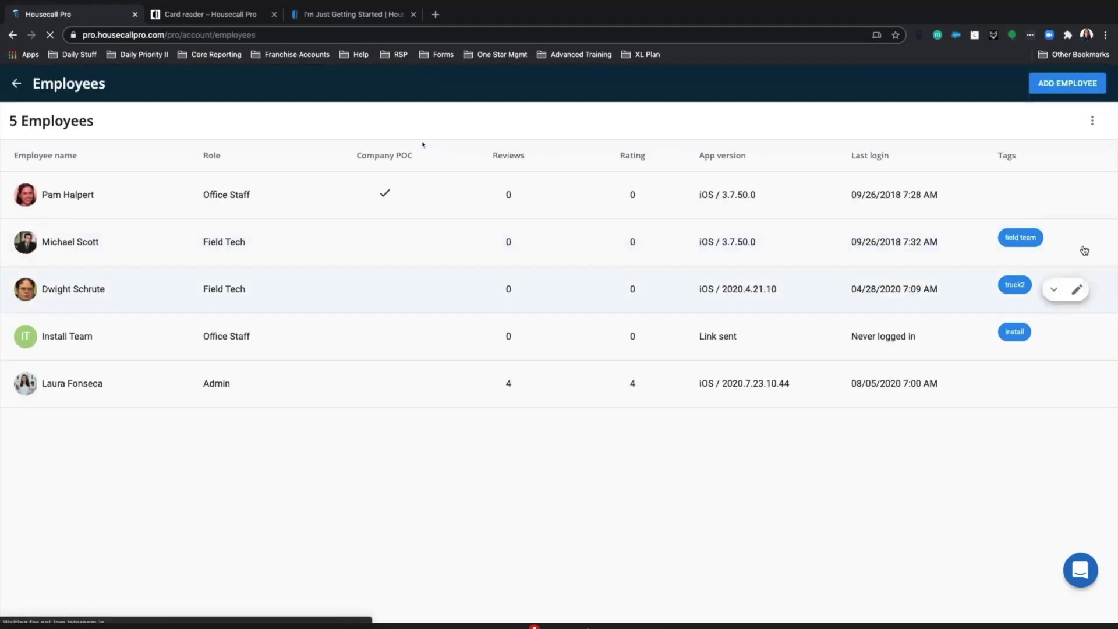
pyautogui.click(1076, 242)
# - Turn on the Online booking availability permission for the field tech
pyautogui.scroll(-1, 590, 393)
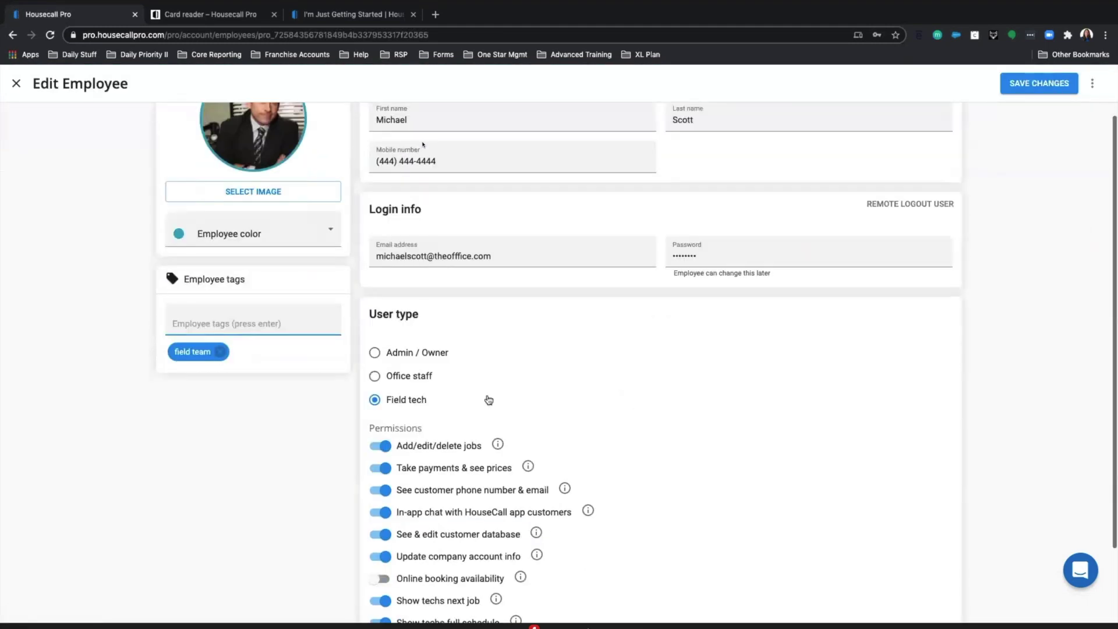
pyautogui.scroll(-2, 590, 393)
pyautogui.click(380, 476)
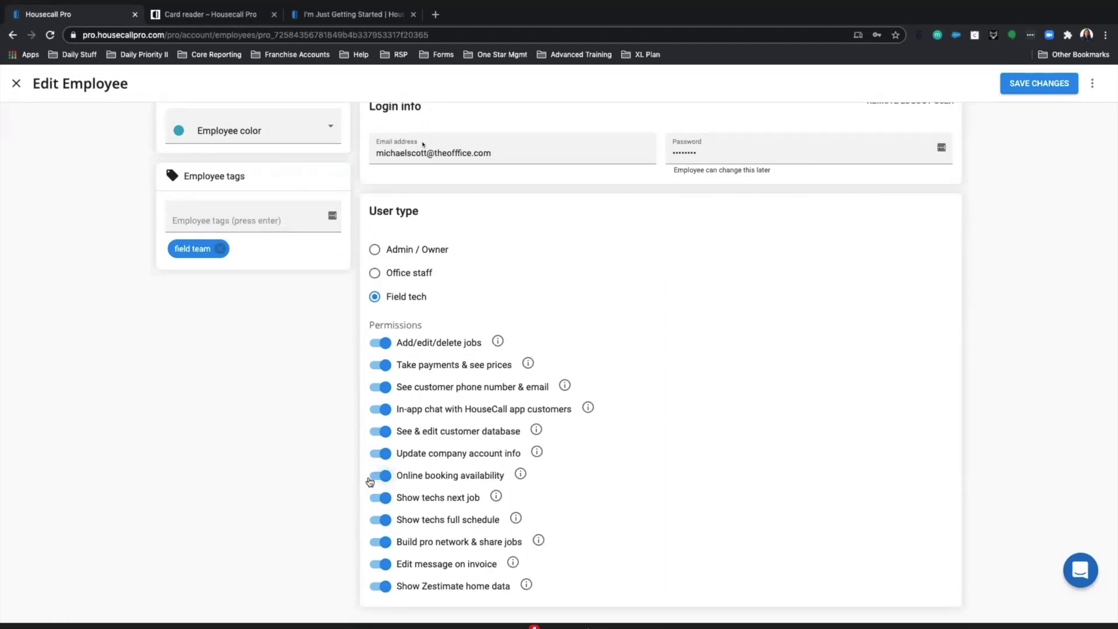
pyautogui.moveTo(519, 478)
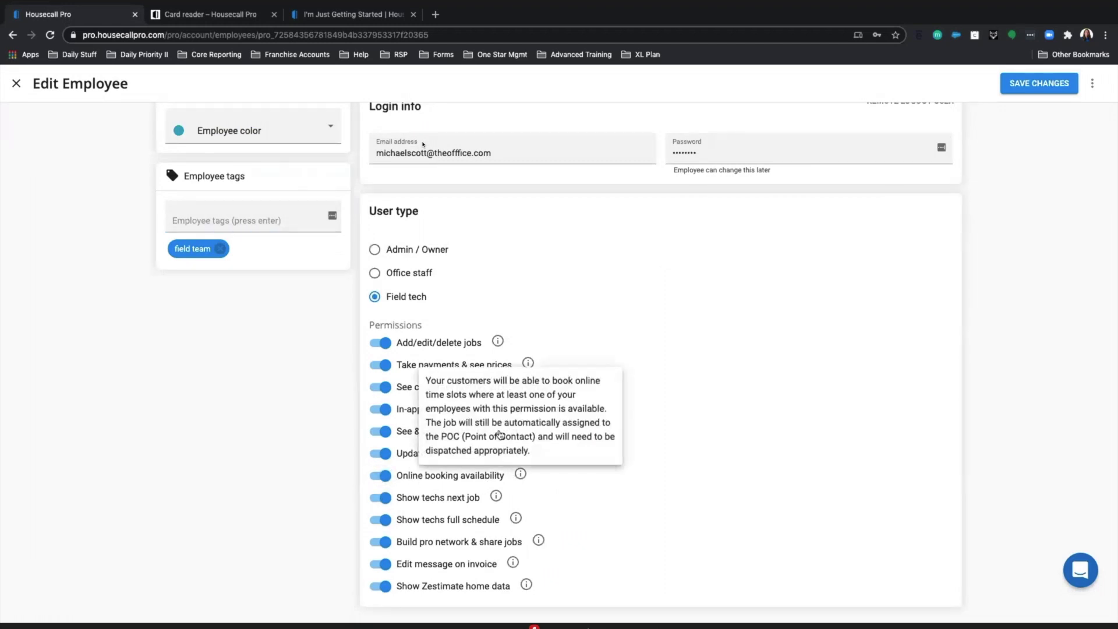
pyautogui.moveTo(528, 459)
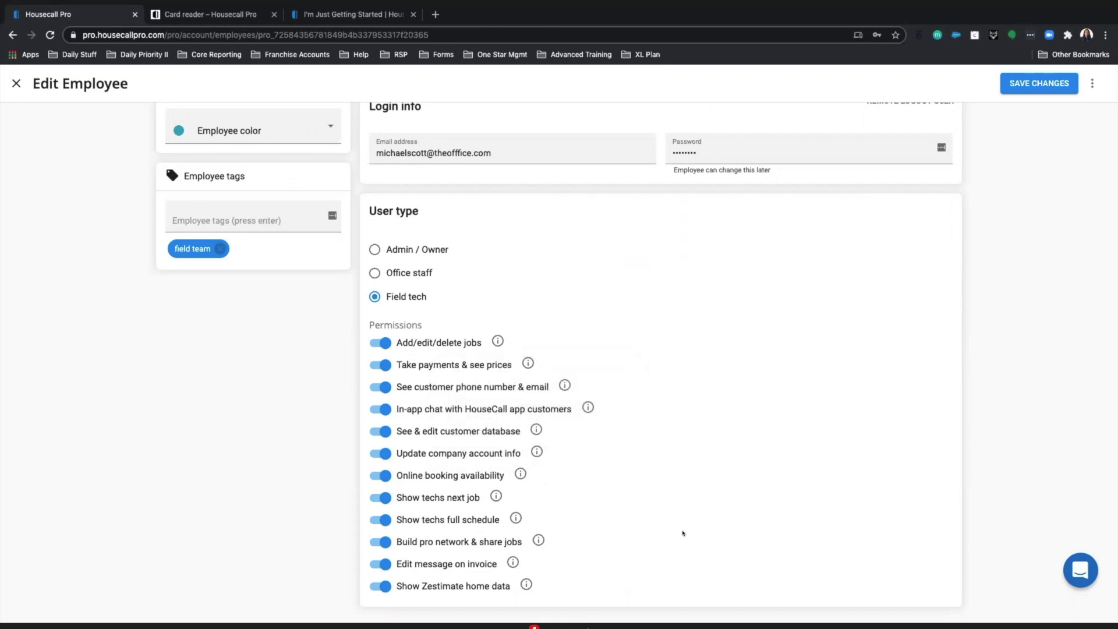
pyautogui.scroll(1, 402, 447)
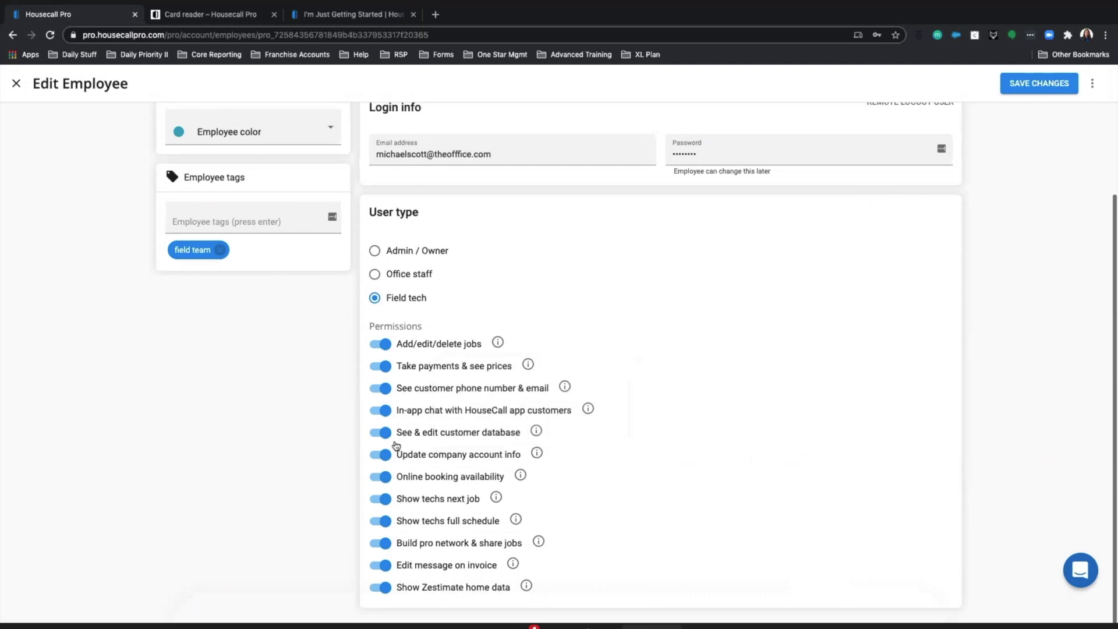
pyautogui.click(651, 627)
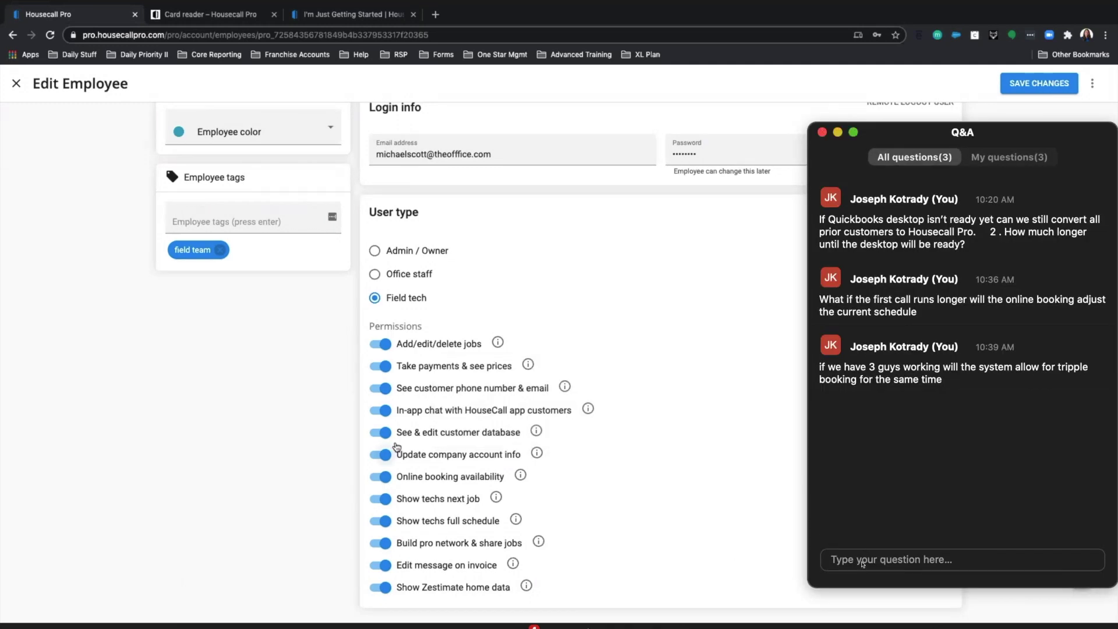
# - Post 'Thank you' in the webinar Q&A and close the Q&A window
pyautogui.click(862, 561)
pyautogui.write('Thank')
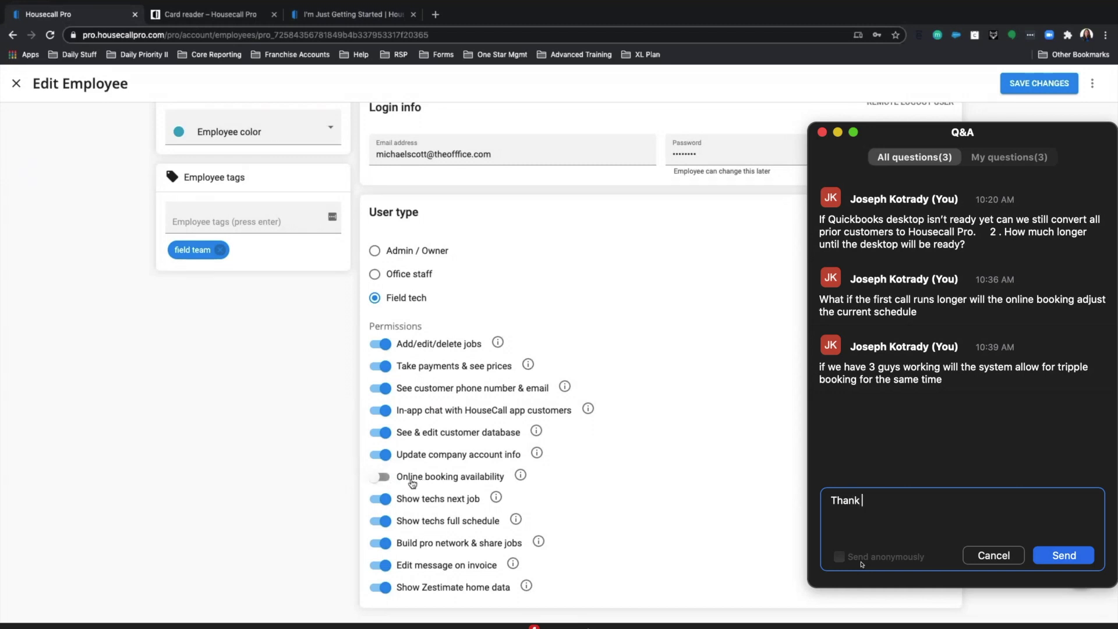
pyautogui.write(' you')
pyautogui.click(1064, 555)
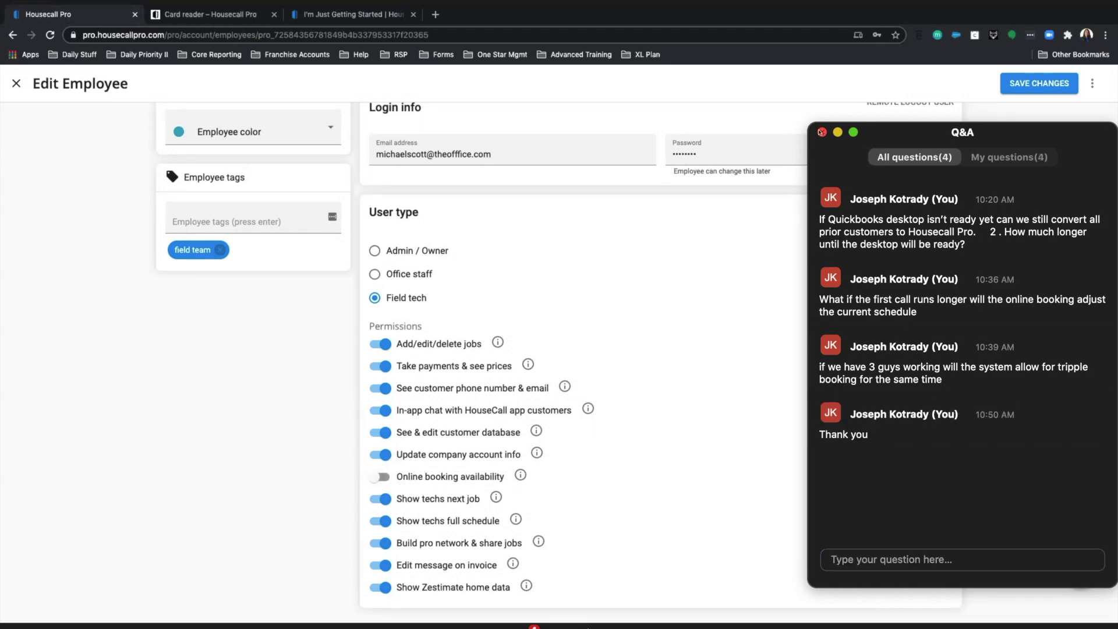
pyautogui.click(822, 133)
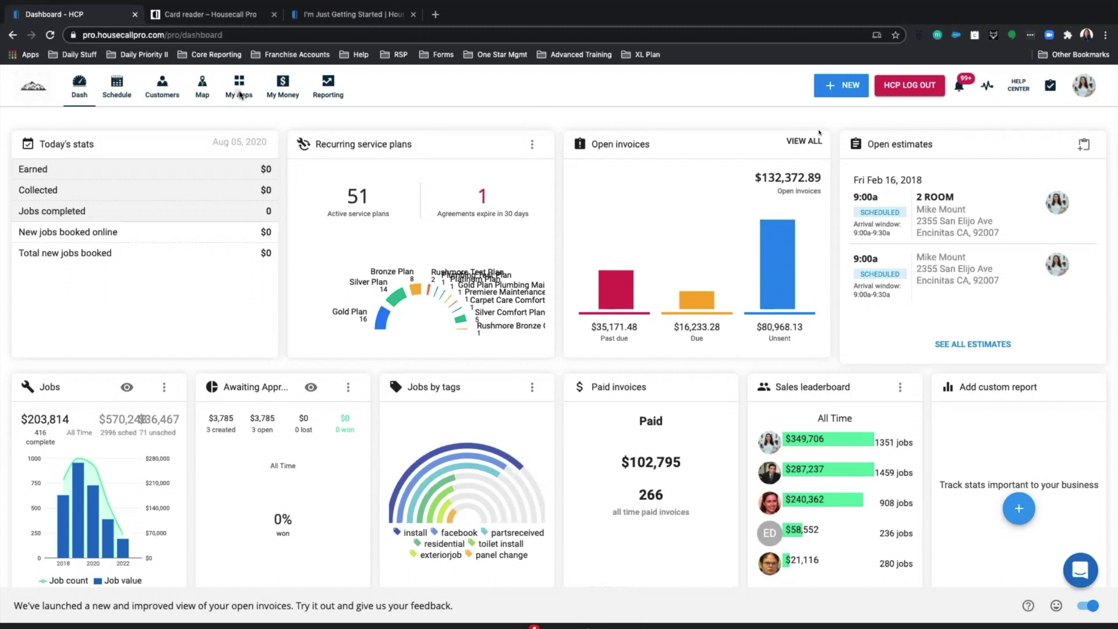
# - Open the Checklists app from My Apps, starting and then discarding a new checklist
pyautogui.click(238, 96)
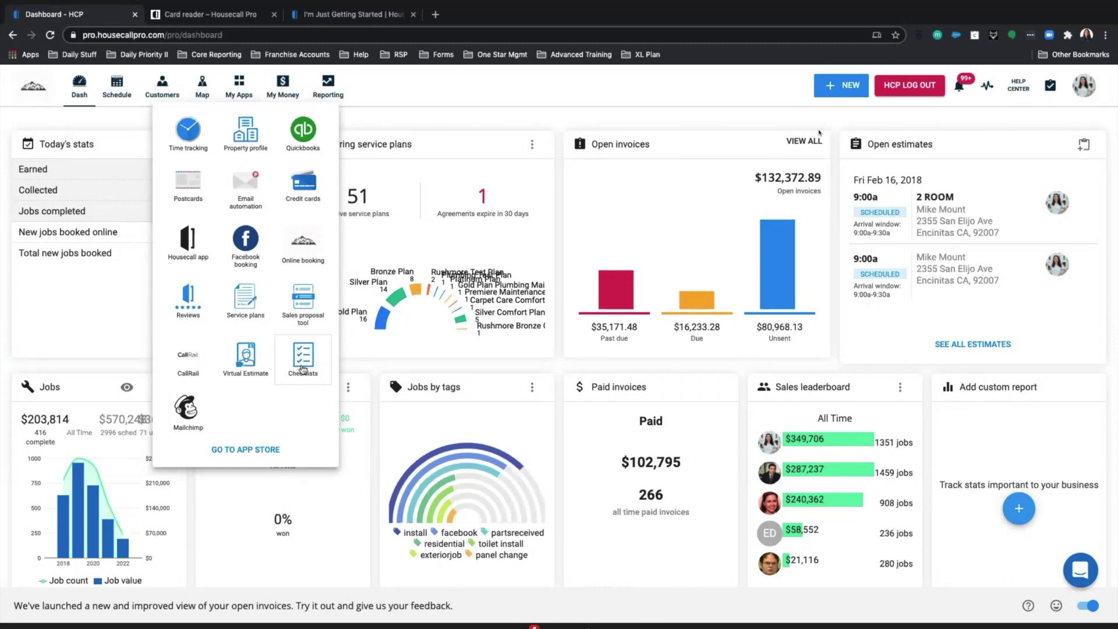
pyautogui.click(302, 369)
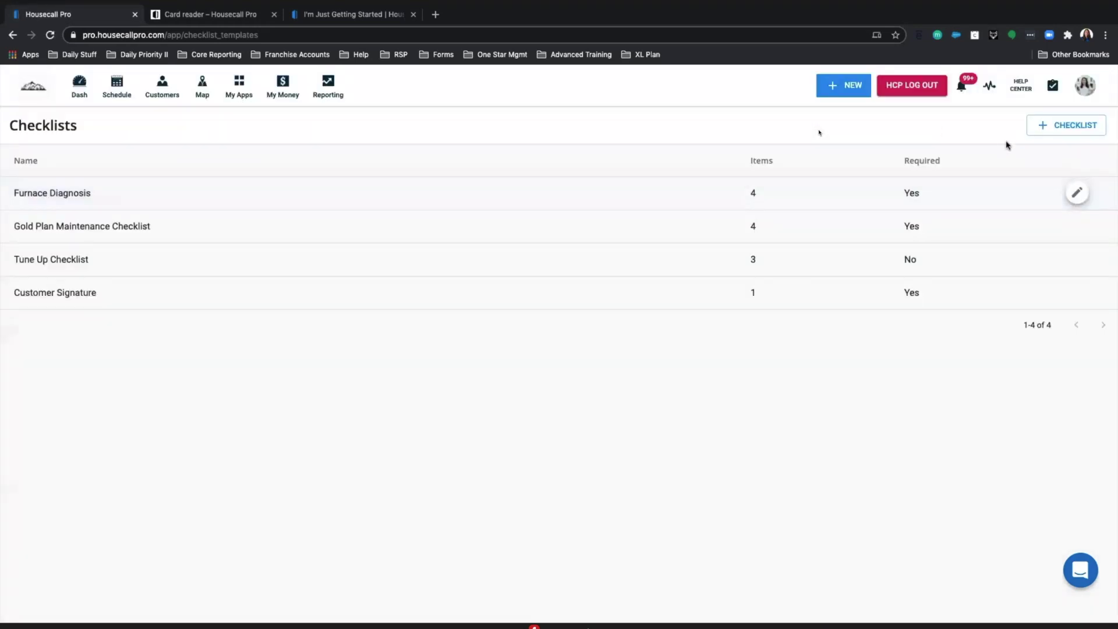
pyautogui.click(1046, 133)
pyautogui.click(20, 87)
pyautogui.click(235, 98)
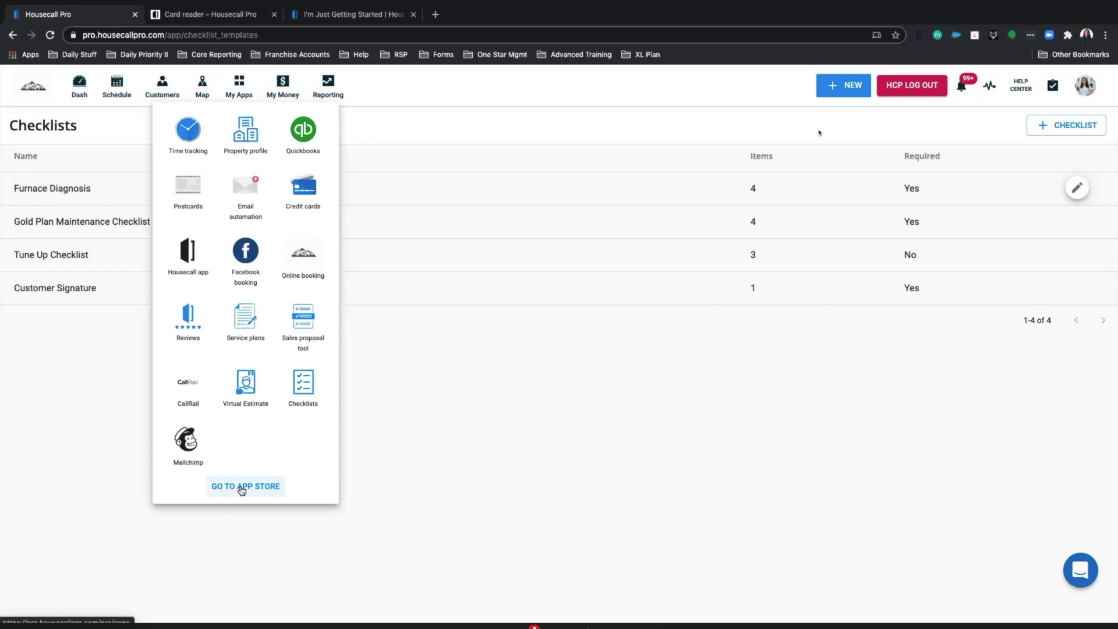
# - Browse the Apps store of add-ons, then return to the I'm Just Getting Started help tab
pyautogui.click(244, 488)
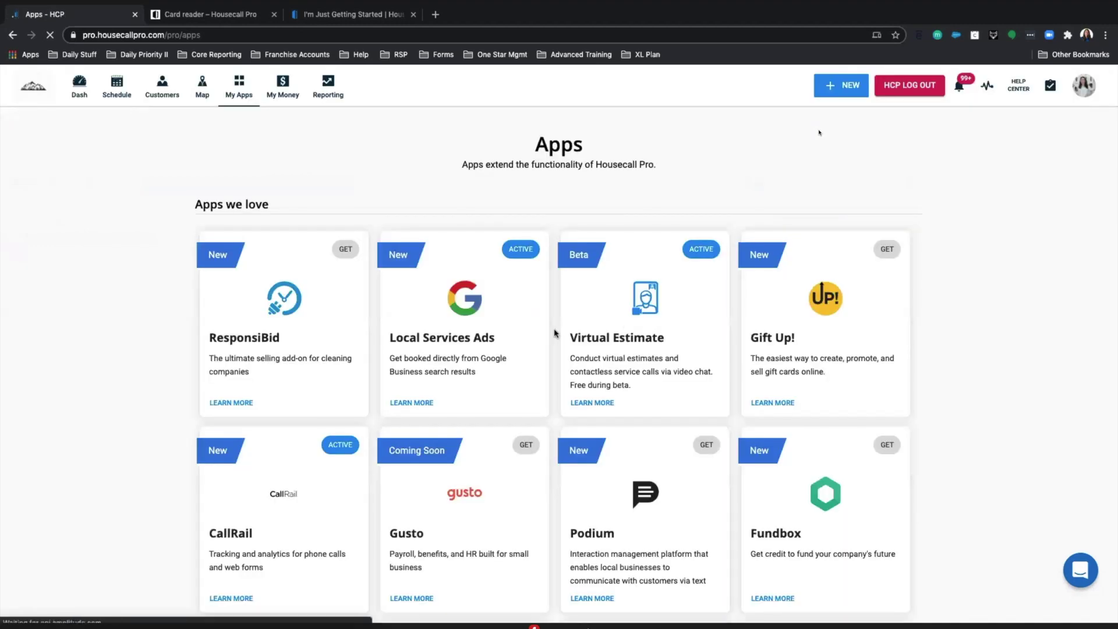
pyautogui.scroll(-3, 161, 224)
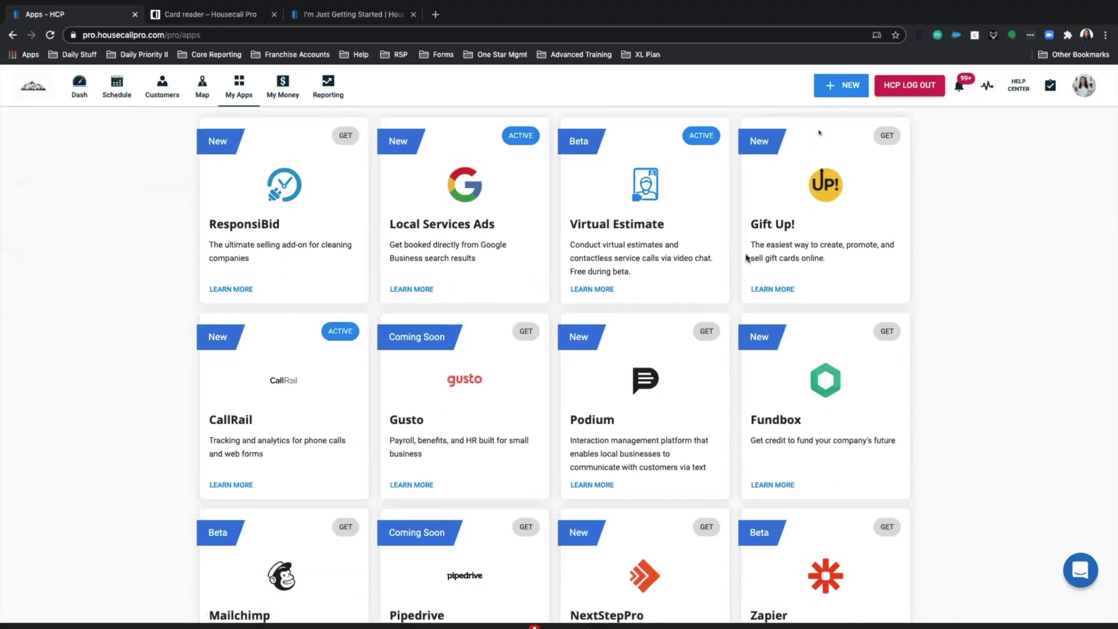
pyautogui.scroll(-1, 688, 389)
pyautogui.scroll(3, 688, 385)
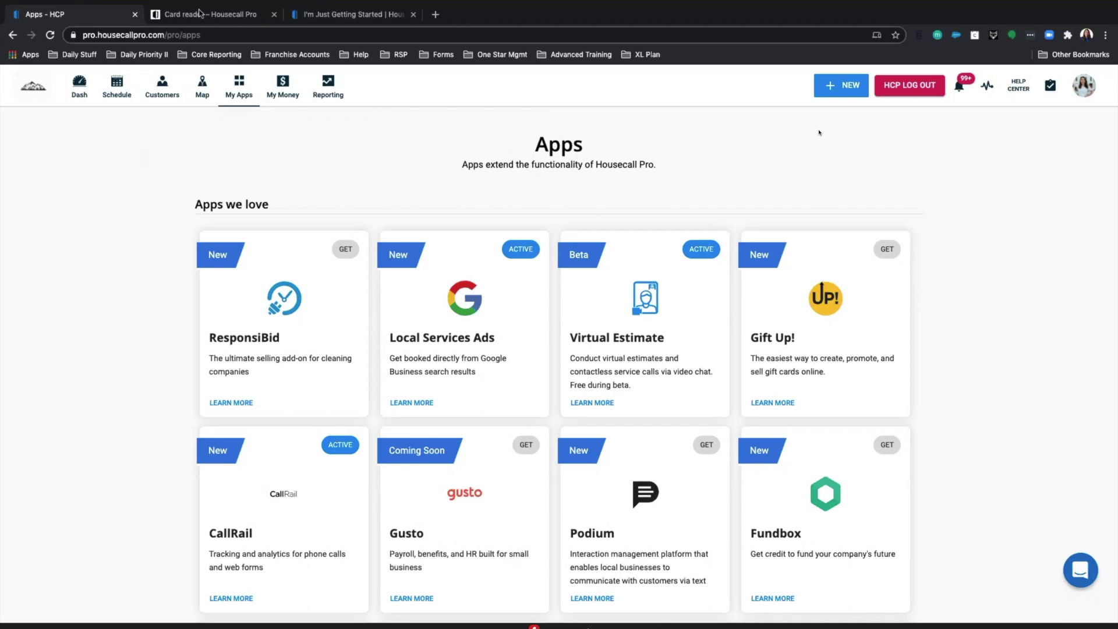
pyautogui.click(344, 16)
# - Search the Help Center articles for 'DESKTOP EXCEL'
pyautogui.click(387, 129)
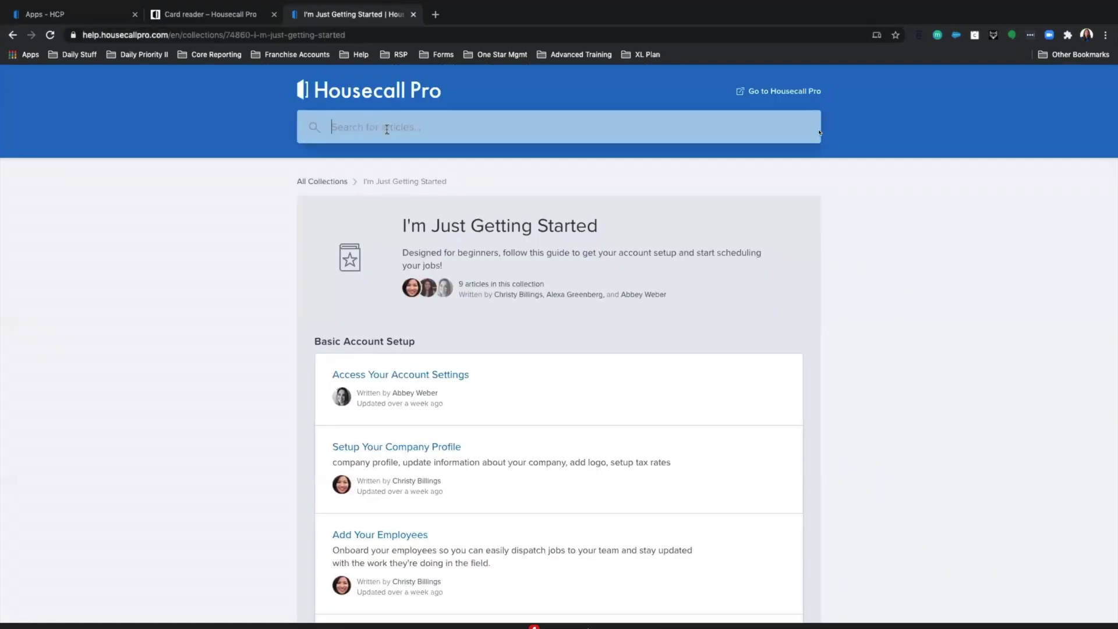
pyautogui.write('DESKTOP EXCEL')
pyautogui.press('Return')
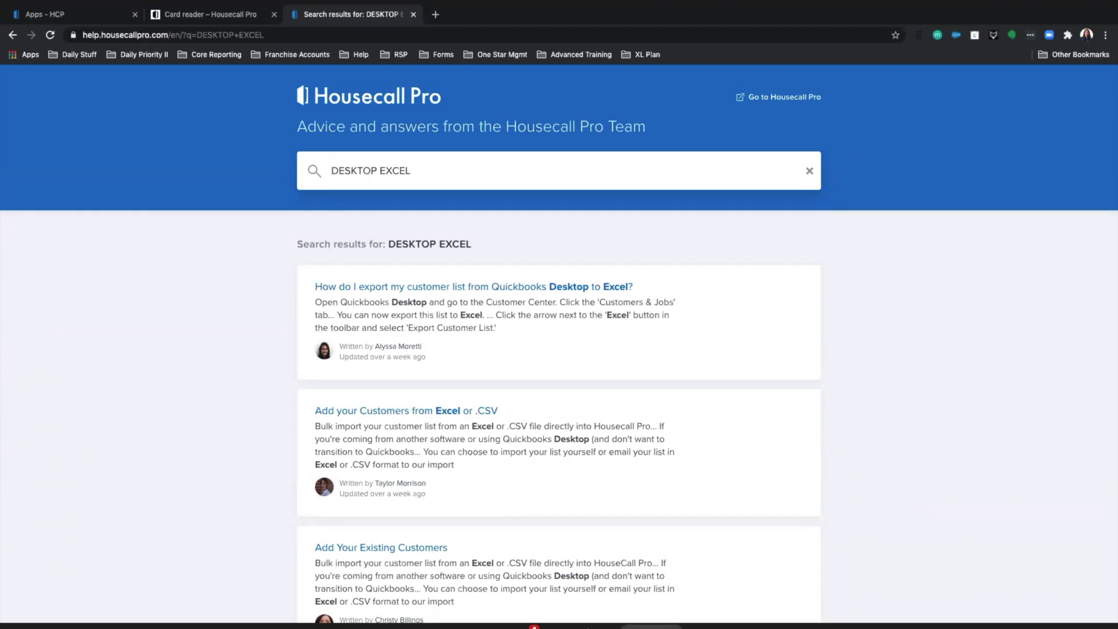
pyautogui.click(655, 627)
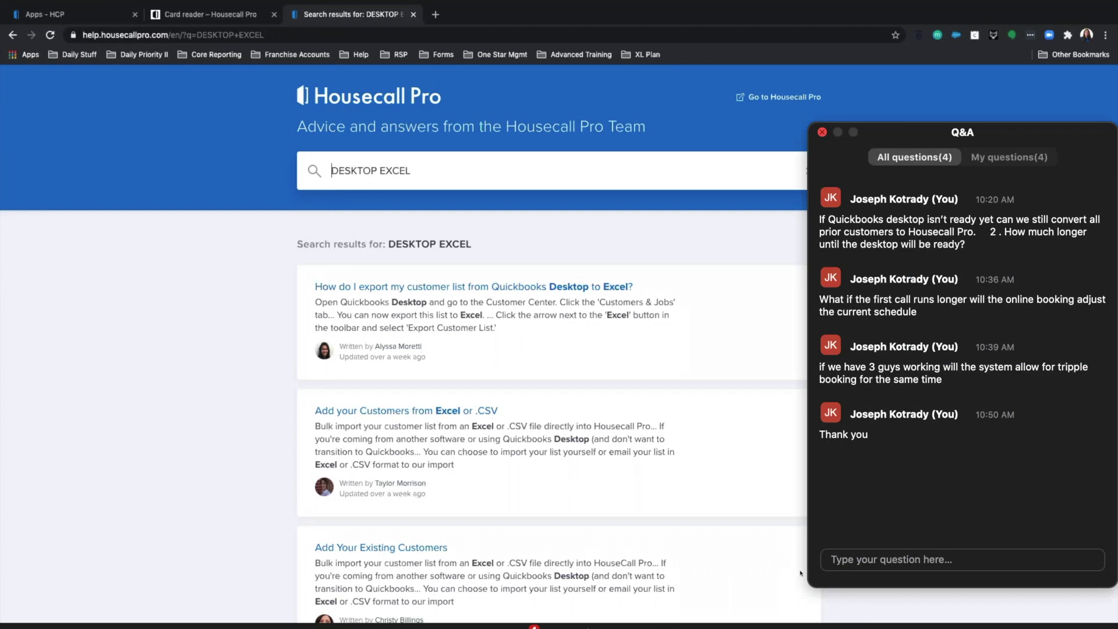
# - Send 'thanks again' as a new question in the webinar Q&A
pyautogui.click(852, 565)
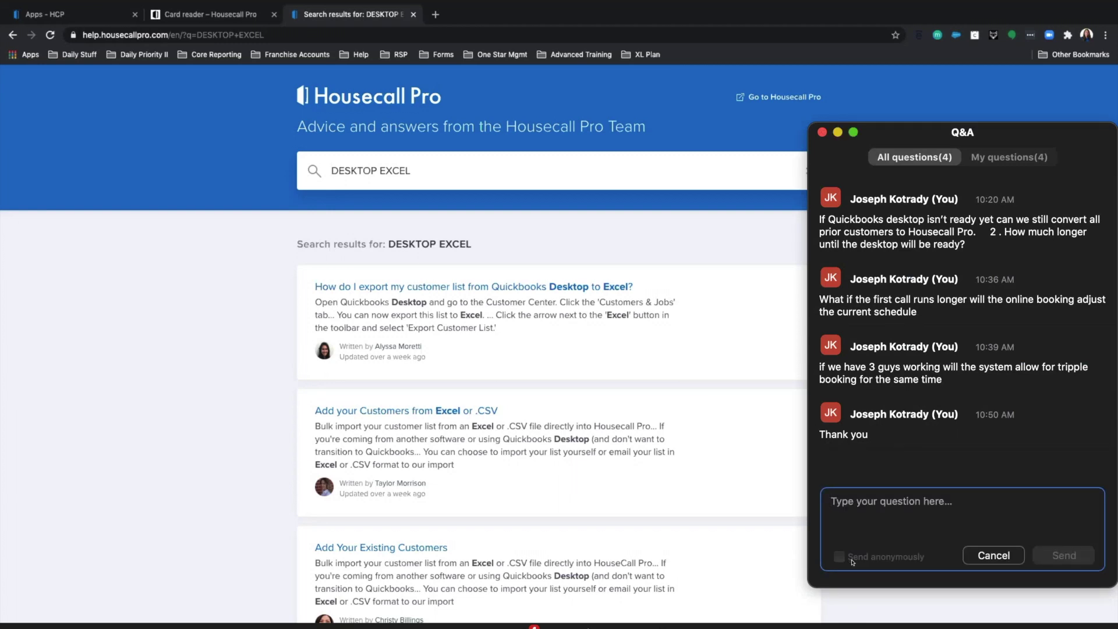
pyautogui.write('thanks ')
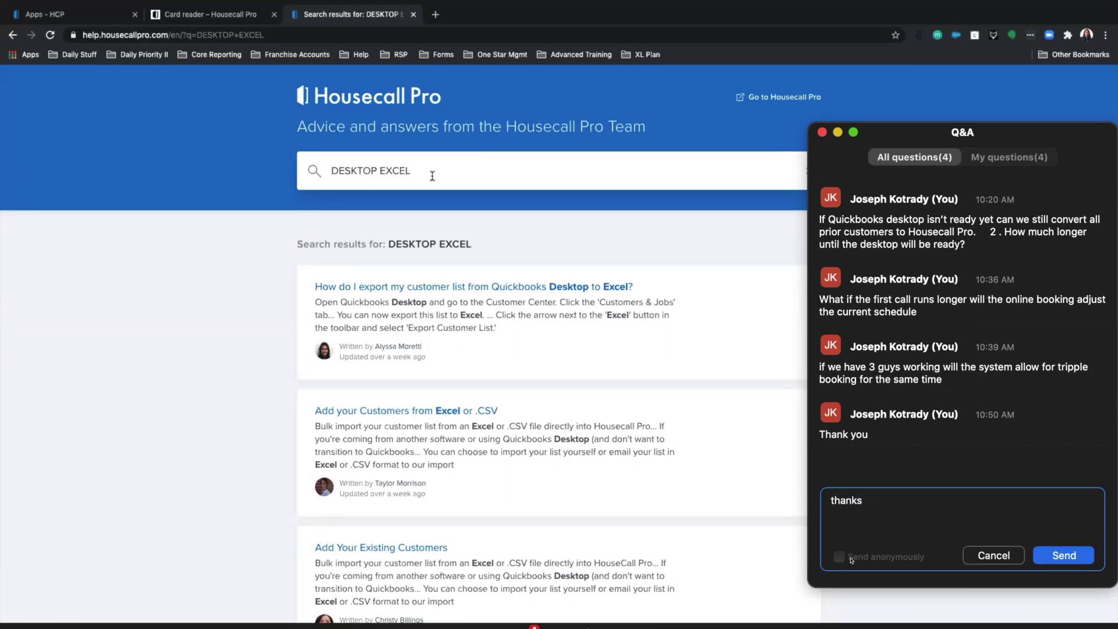
pyautogui.write('again')
pyautogui.click(1064, 555)
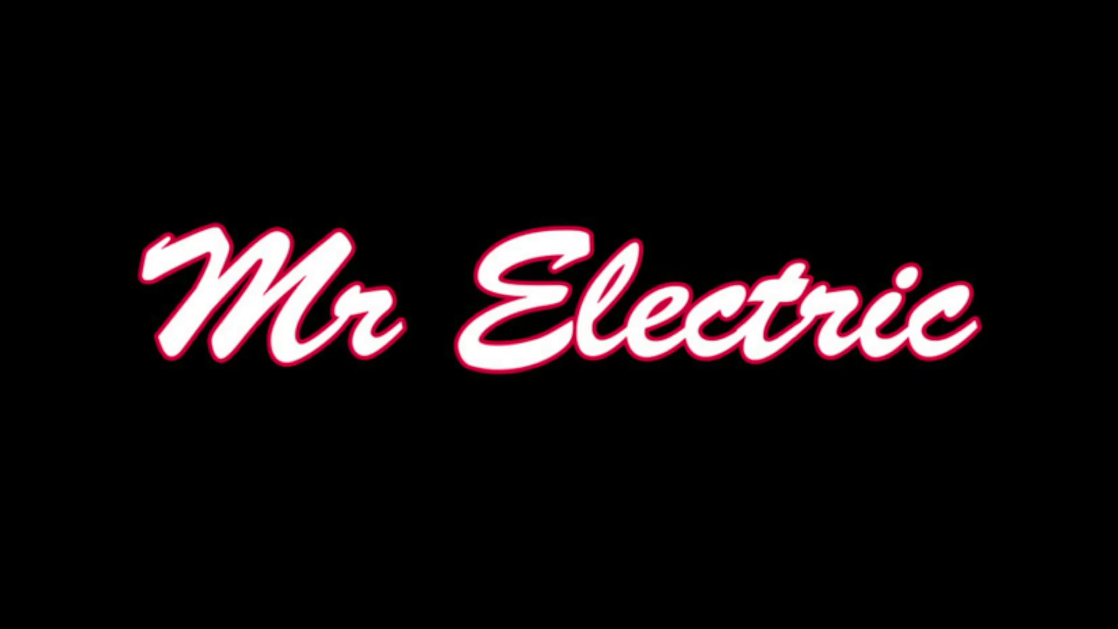